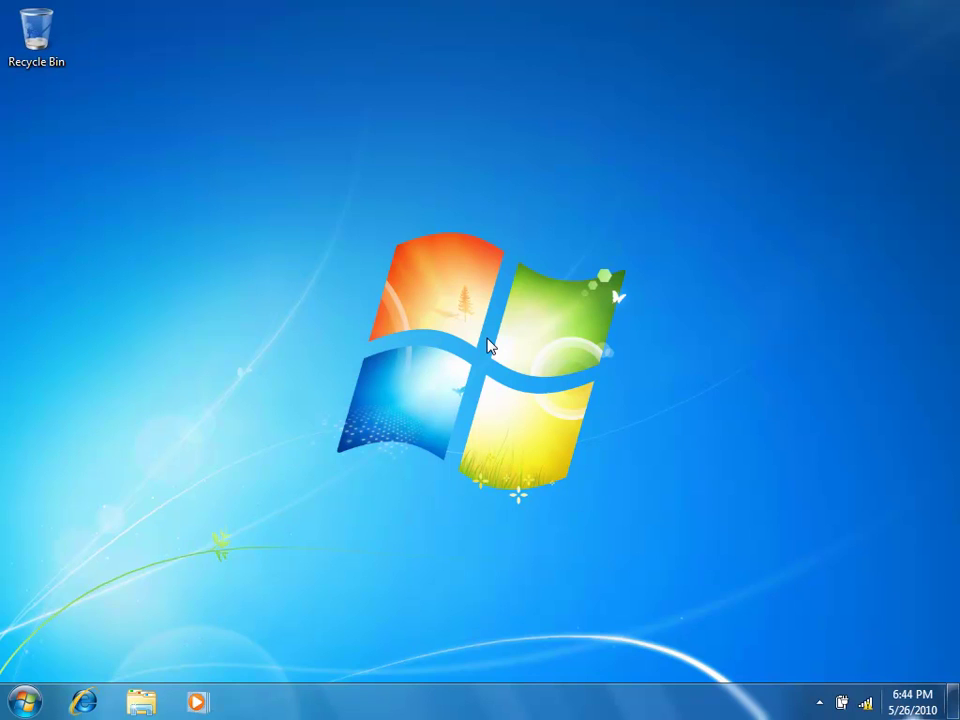
- Open Devices and Printers and view the details of the Fax and Microsoft XPS Document Writer printers
{"action": "left_click", "coordinate": [22, 703]}
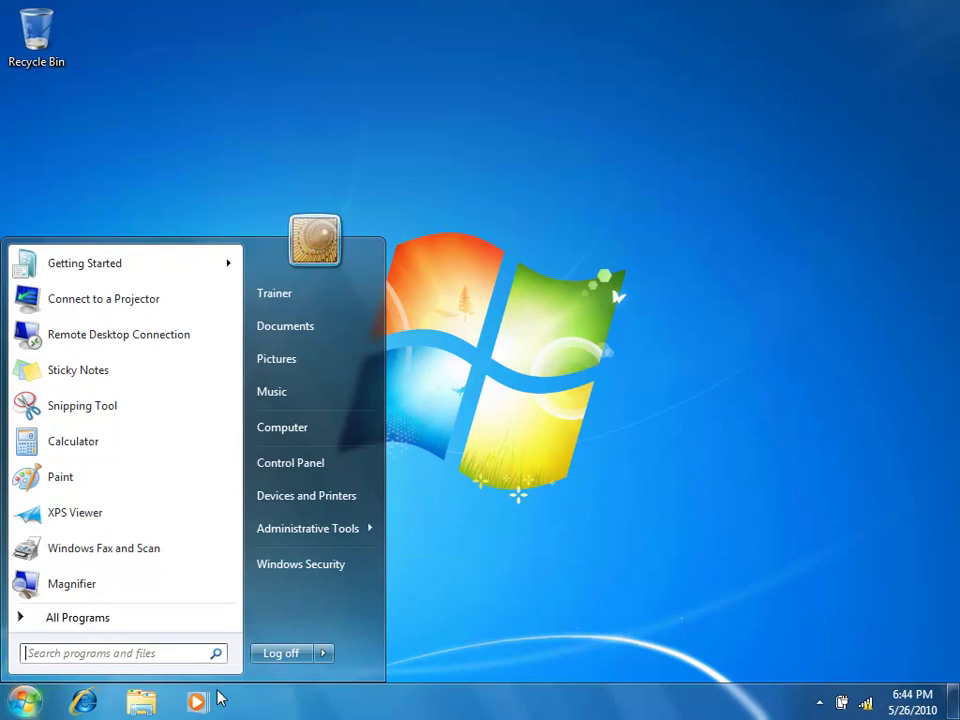
{"action": "left_click", "coordinate": [339, 500]}
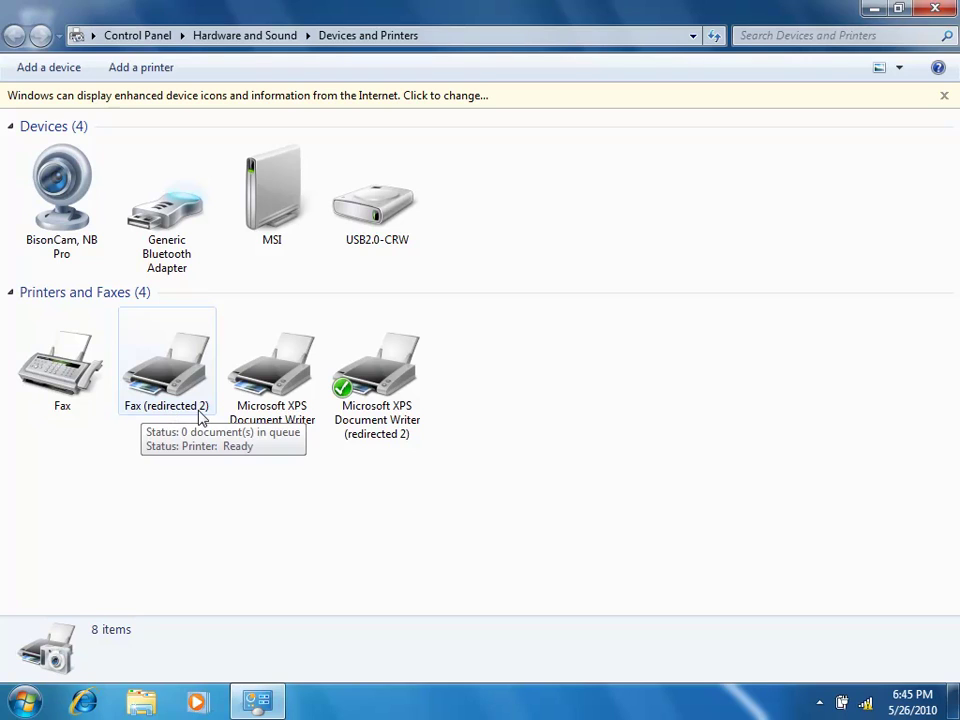
{"action": "mouse_move", "coordinate": [386, 428]}
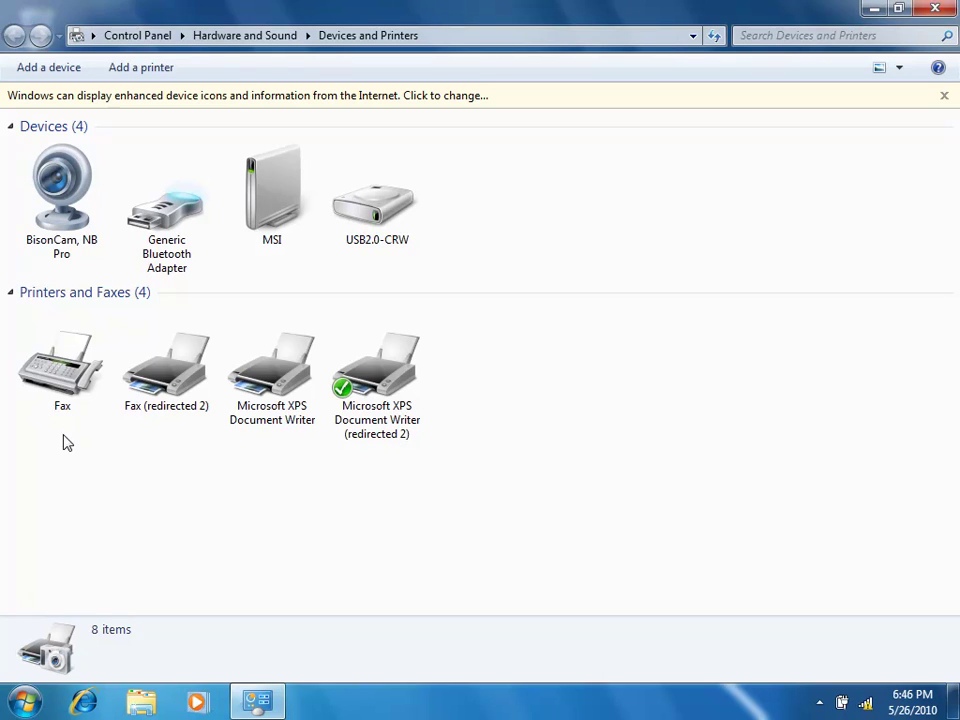
{"action": "left_click", "coordinate": [57, 398]}
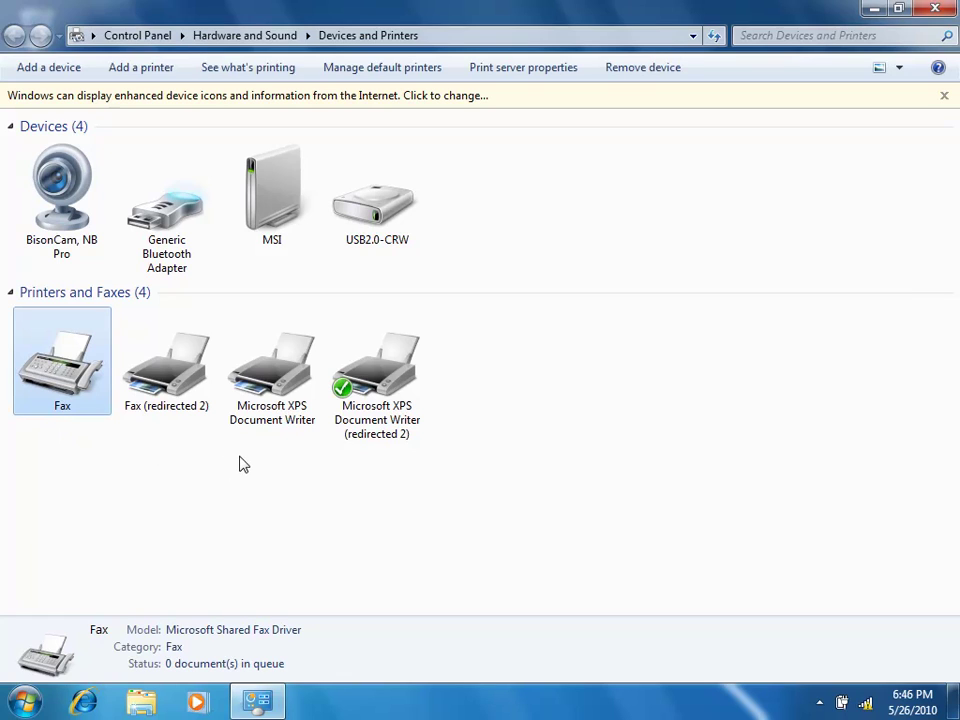
{"action": "left_click", "coordinate": [250, 416]}
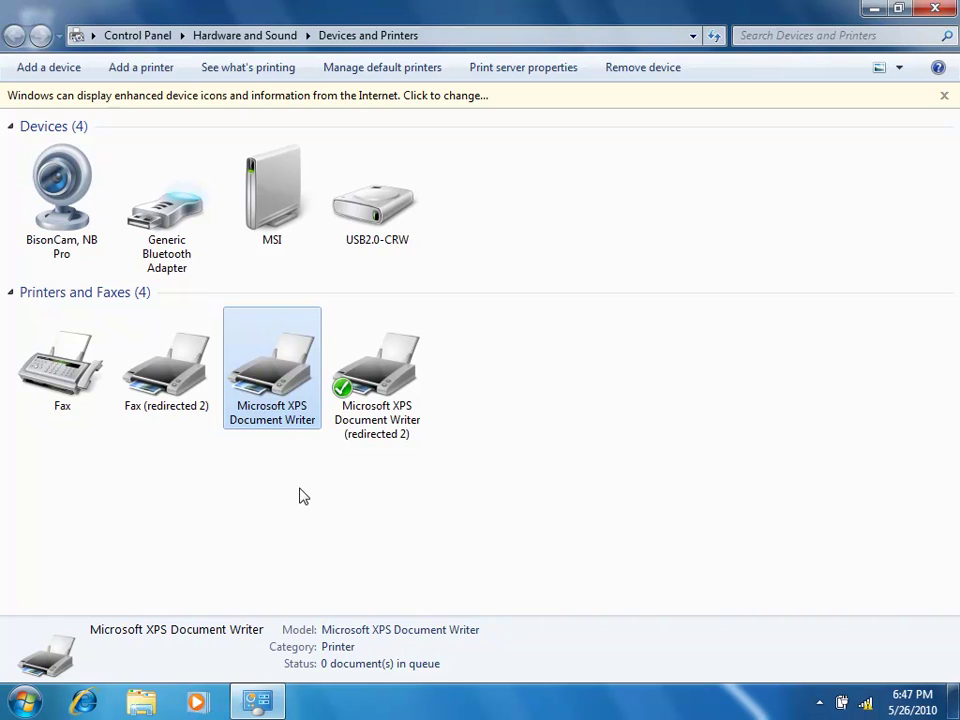
- Open Notepad and enter the text "Hello" in the blank document
{"action": "left_click", "coordinate": [27, 705]}
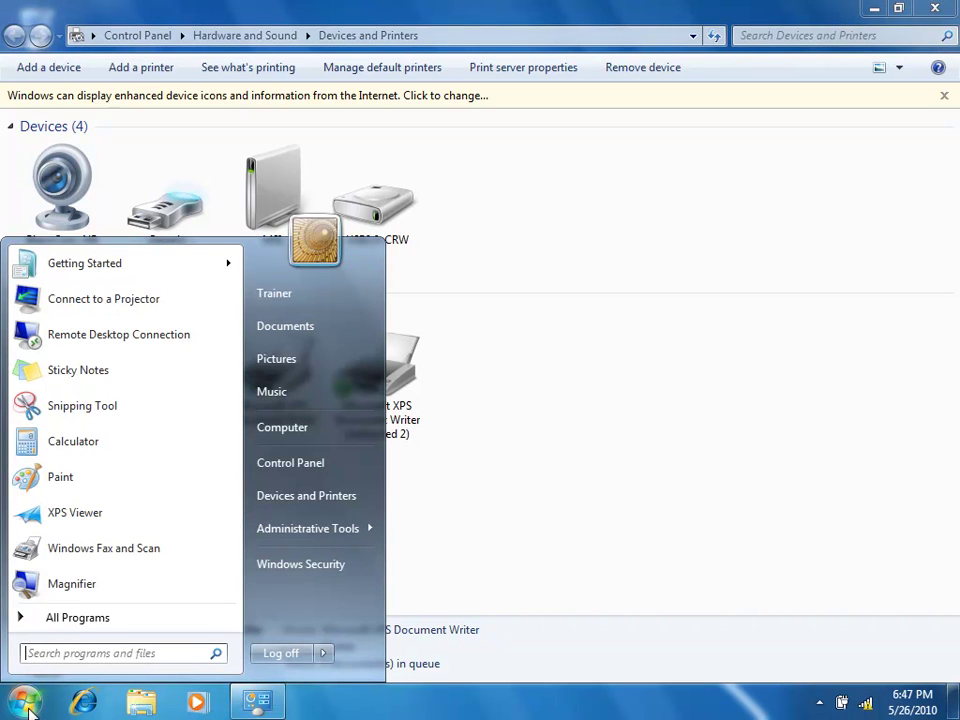
{"action": "type", "text": "notepad"}
{"action": "key", "text": "Return"}
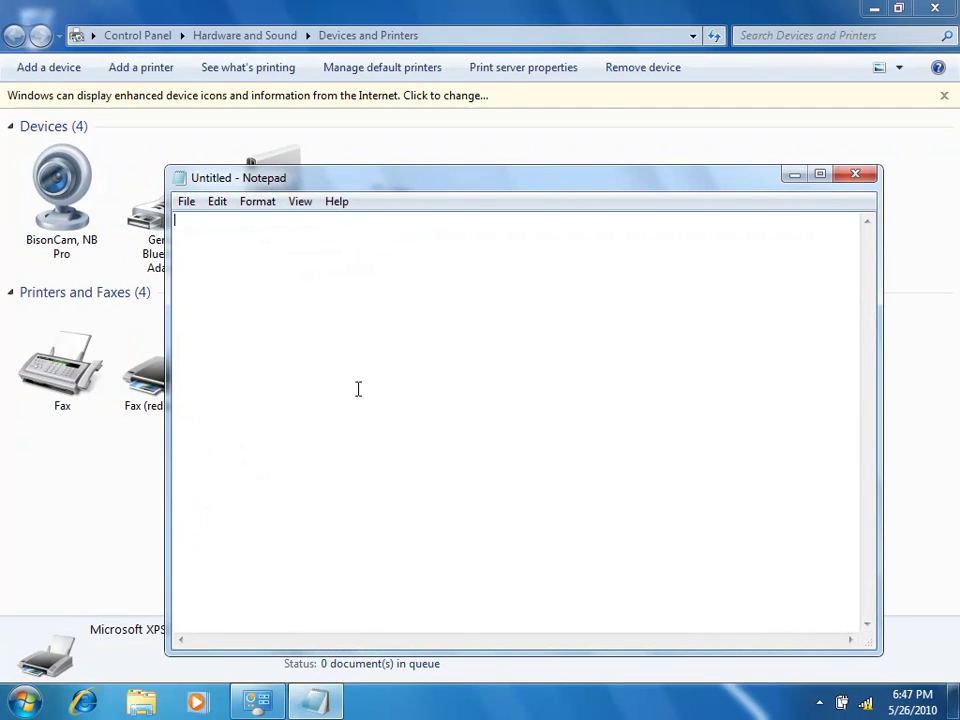
{"action": "type", "text": "Hello"}
- Print the Notepad document to the Microsoft XPS Document Writer
{"action": "left_click", "coordinate": [187, 204]}
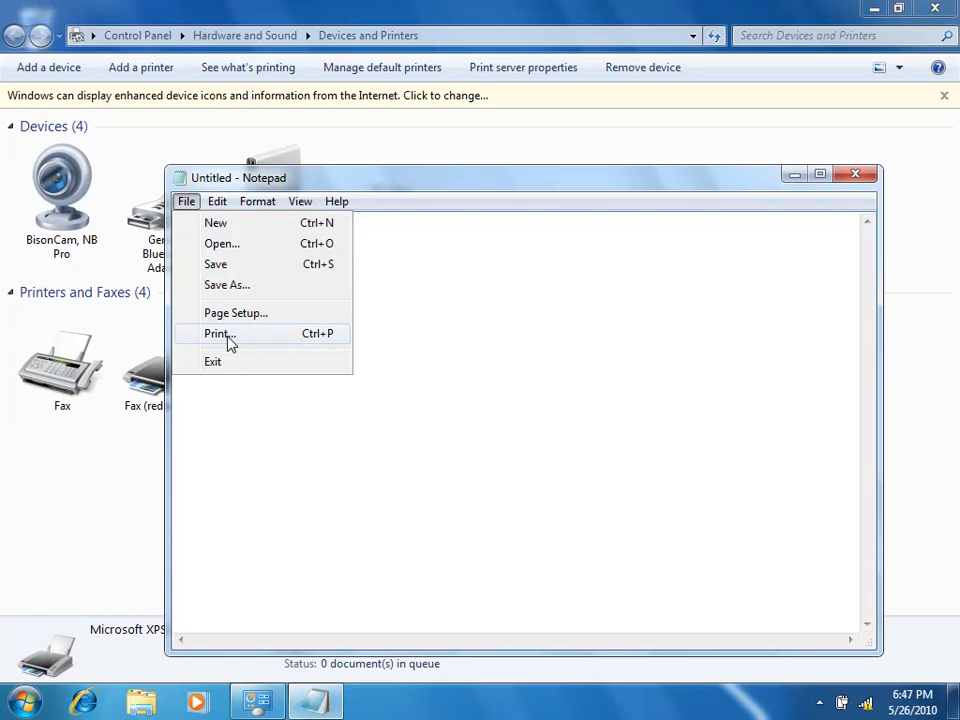
{"action": "left_click", "coordinate": [226, 336]}
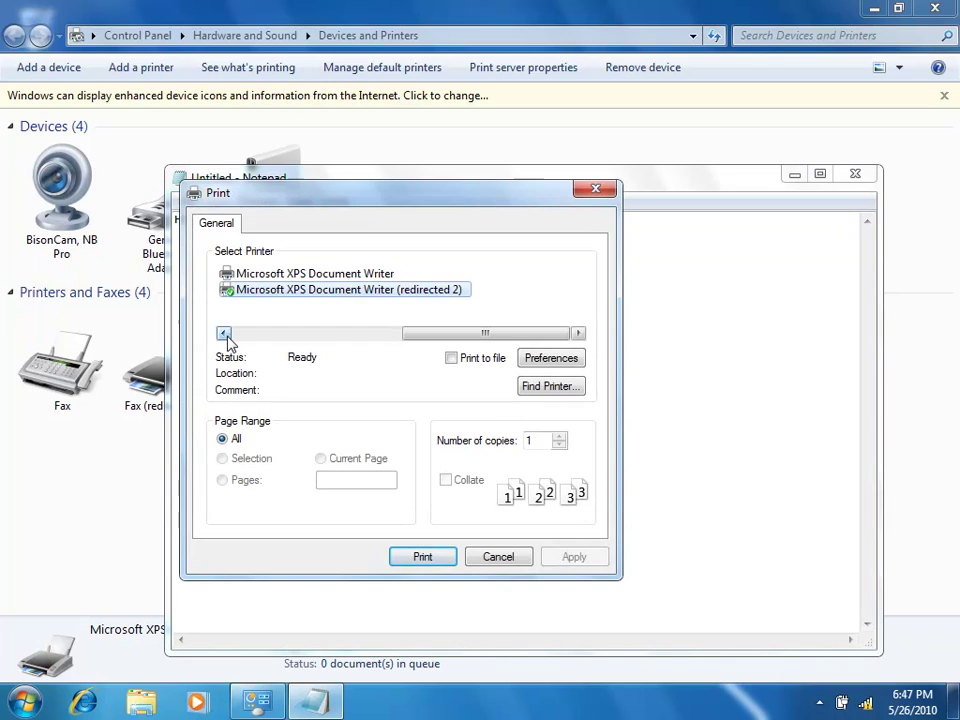
{"action": "left_click", "coordinate": [228, 274]}
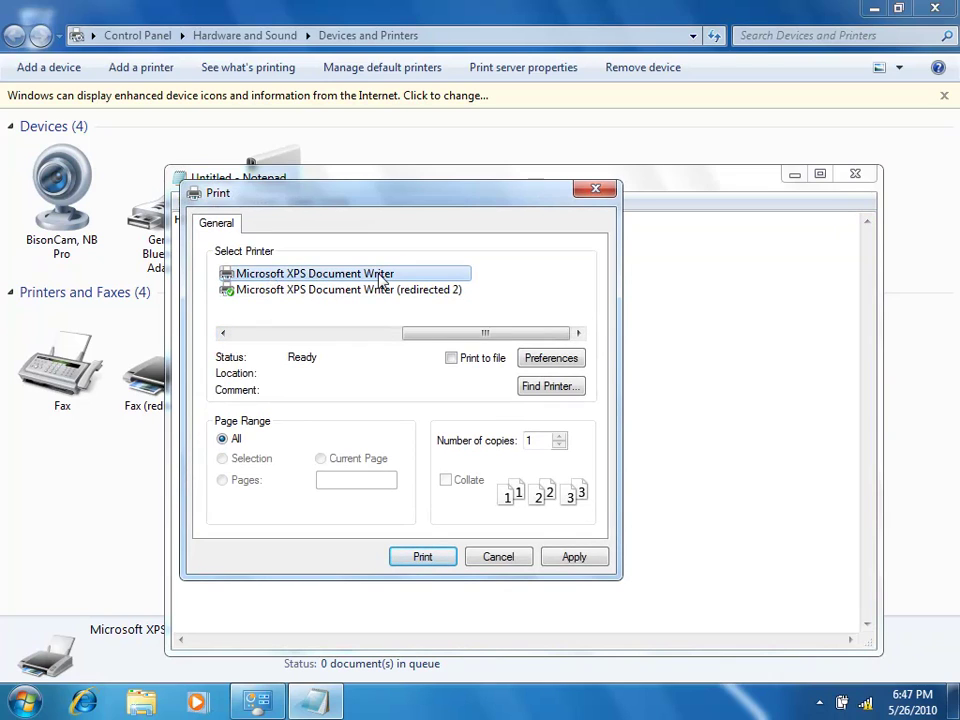
{"action": "left_click", "coordinate": [424, 557]}
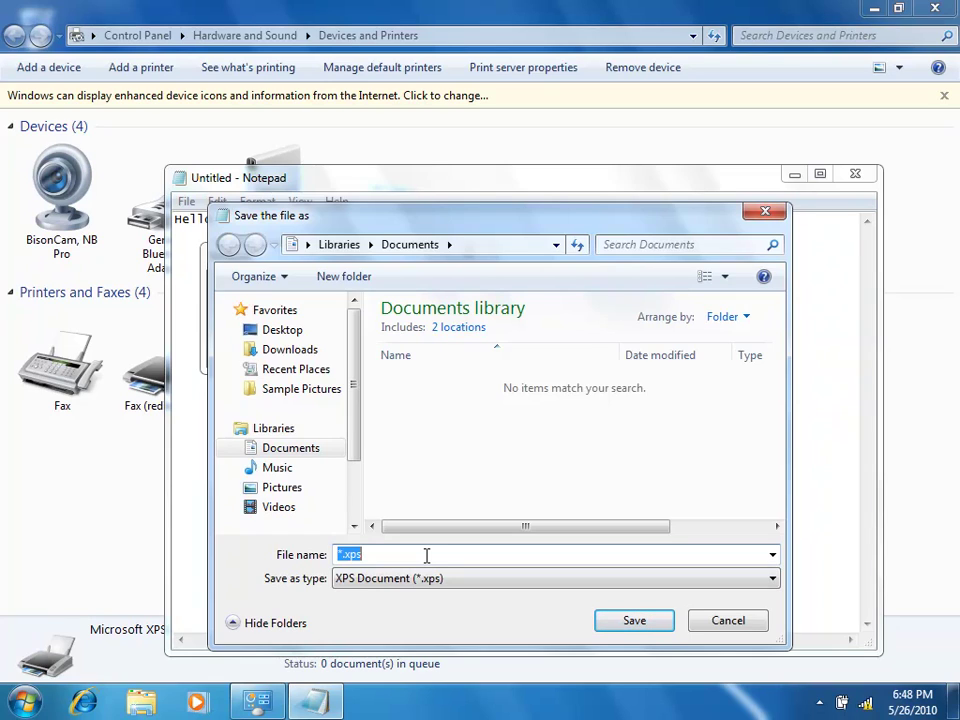
- Save the printed output as an XPS document named Hello in the Documents library
{"action": "left_click", "coordinate": [286, 331]}
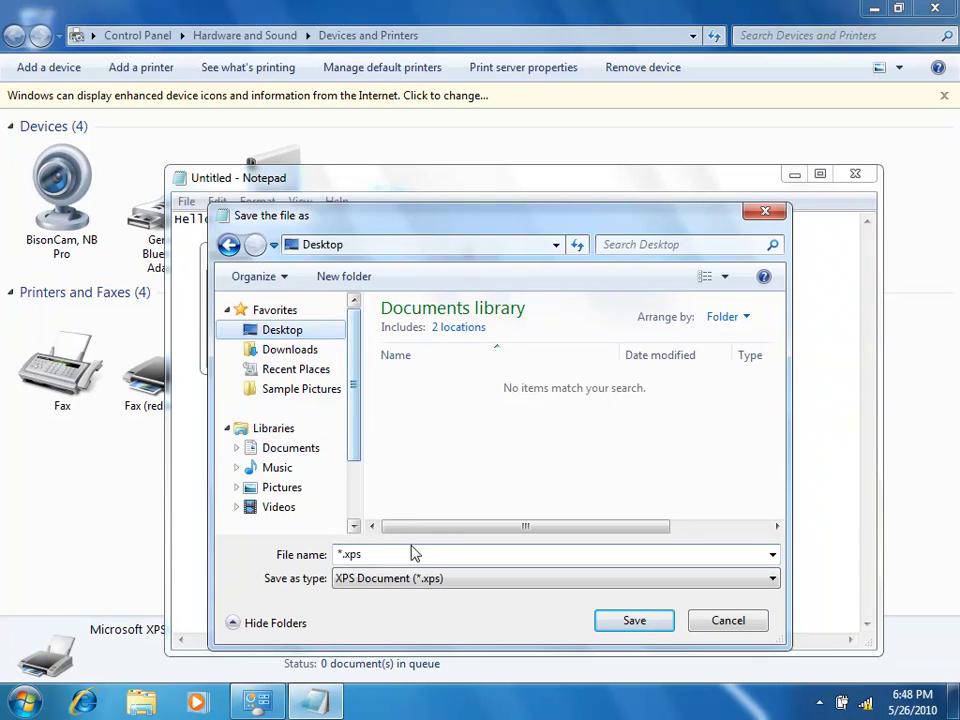
{"action": "type", "text": "Hello"}
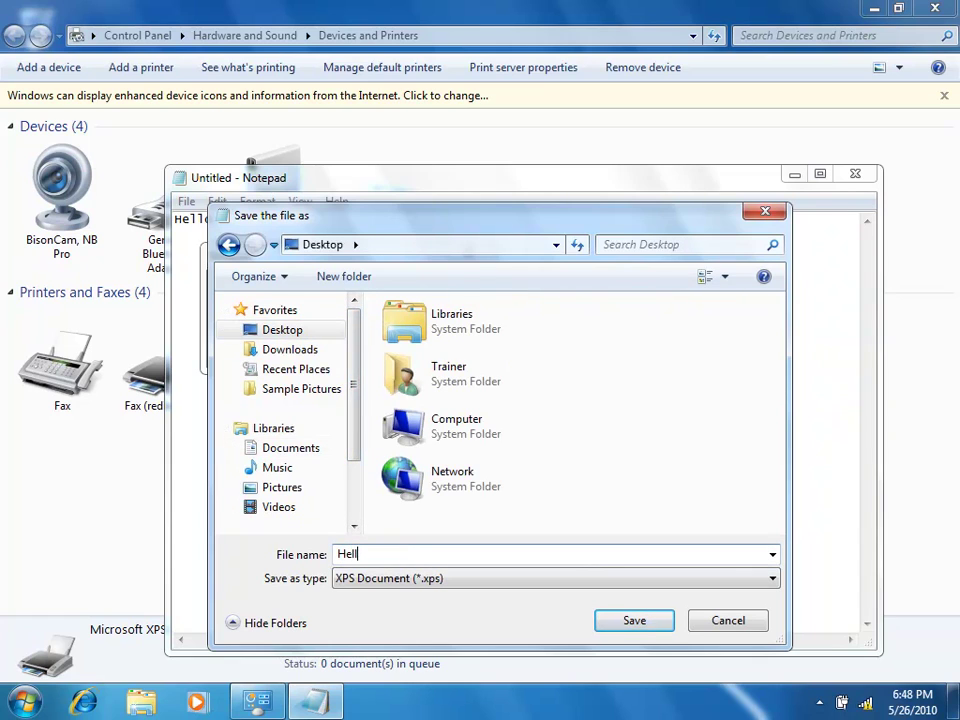
{"action": "left_click", "coordinate": [287, 448]}
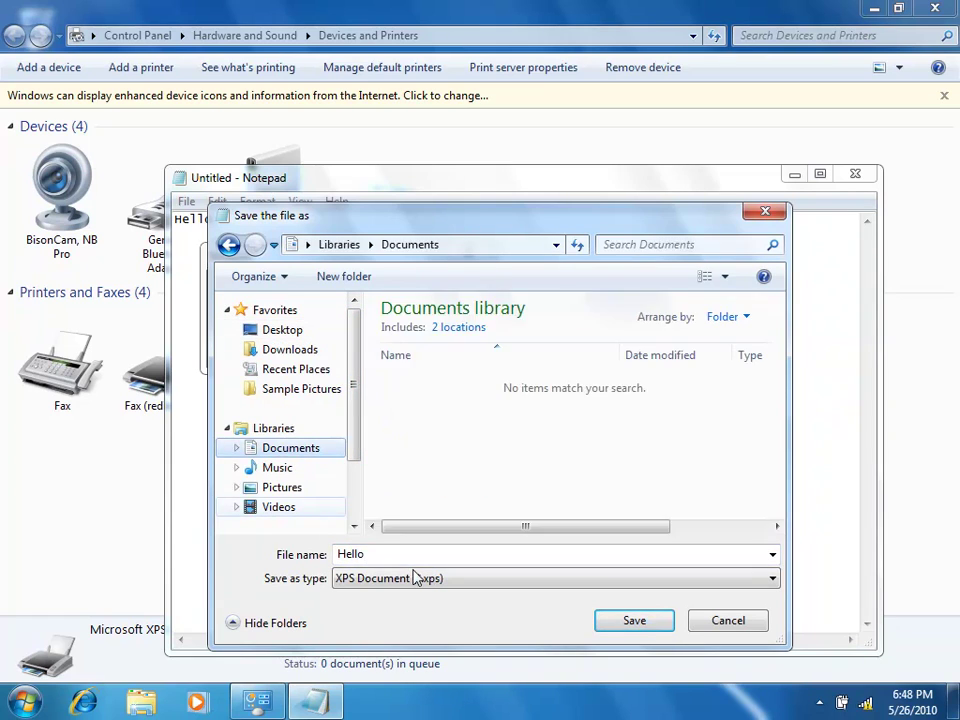
{"action": "left_click", "coordinate": [643, 622]}
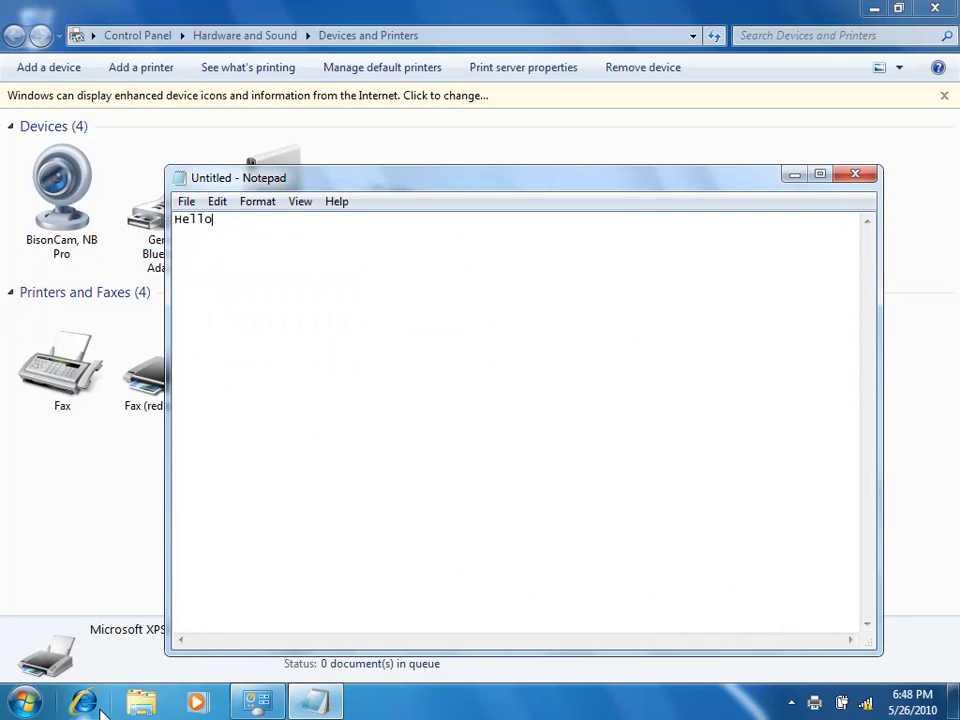
- Open the Hello XPS document from the Documents library and maximize its viewer window
{"action": "left_click", "coordinate": [24, 701]}
{"action": "left_click", "coordinate": [284, 428]}
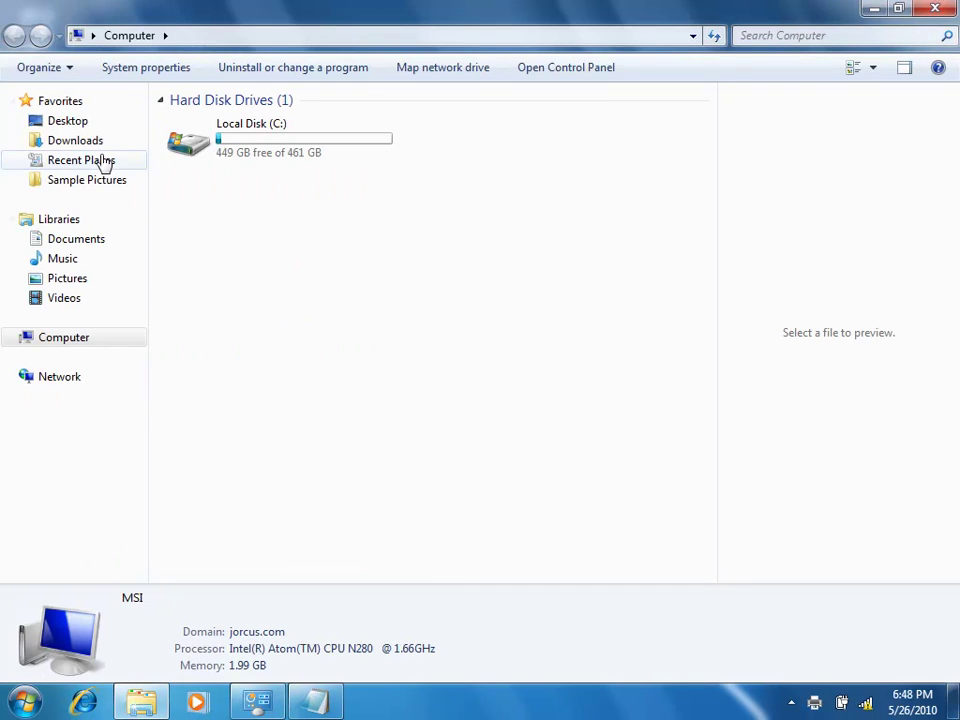
{"action": "left_click", "coordinate": [62, 242]}
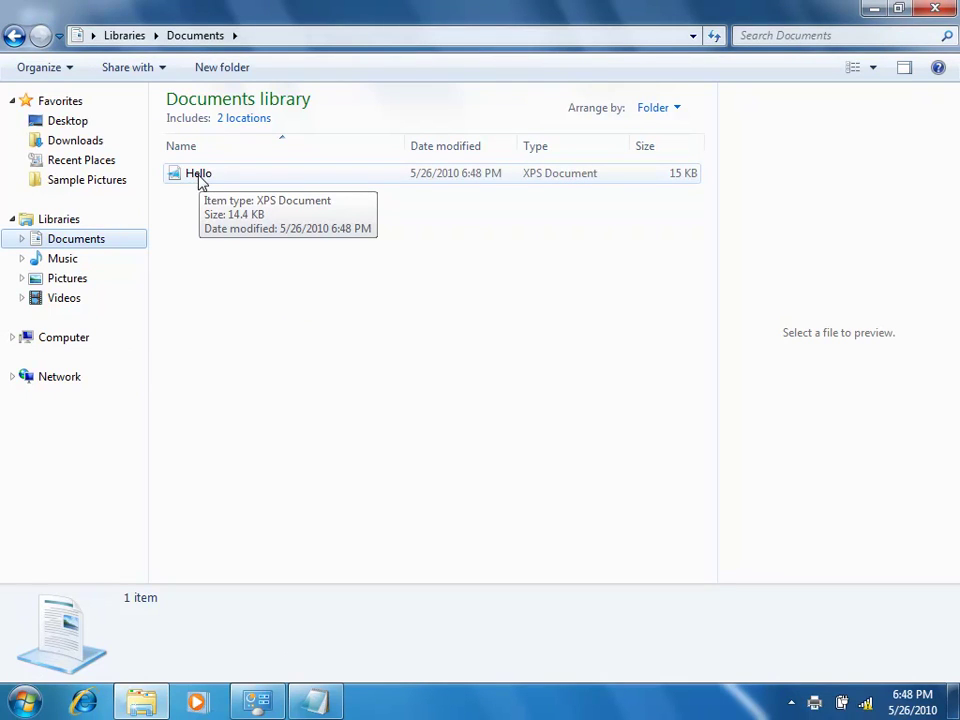
{"action": "left_click", "coordinate": [200, 178]}
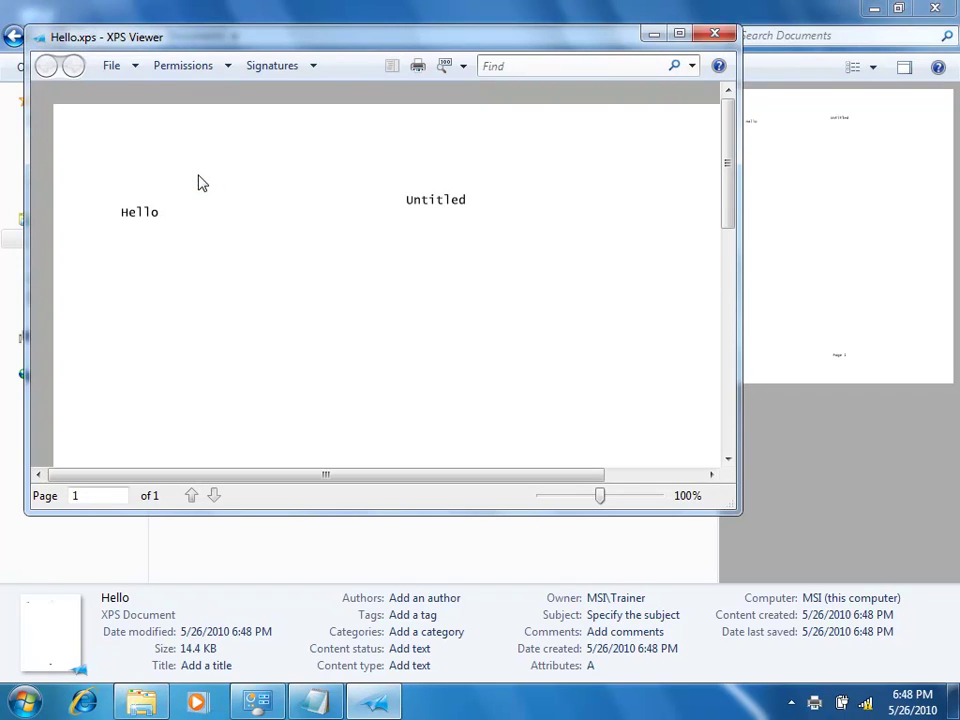
{"action": "left_click", "coordinate": [679, 33]}
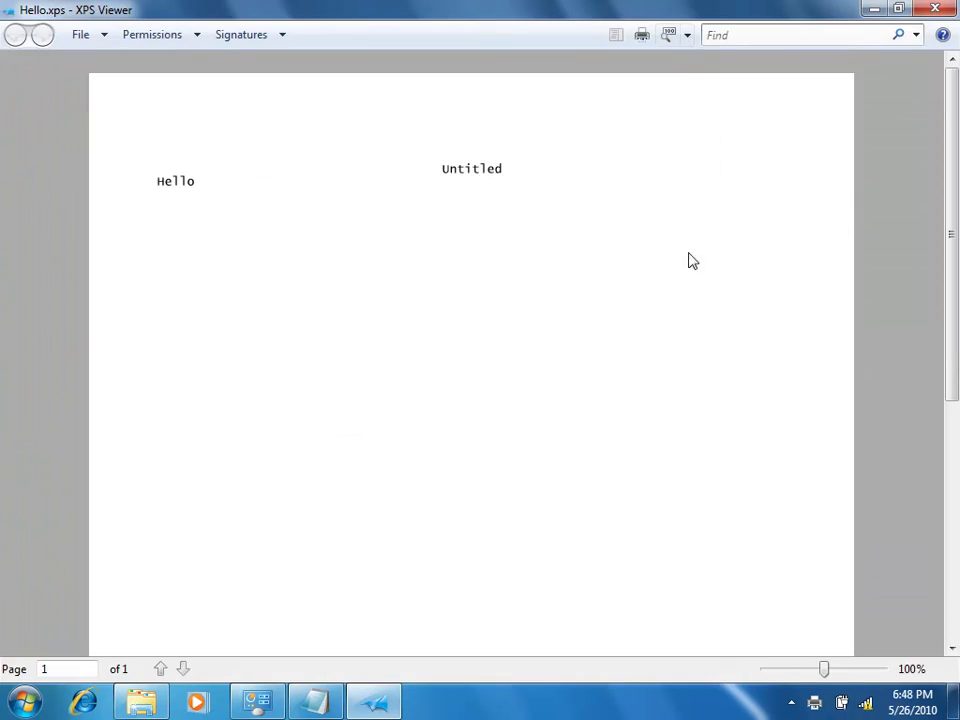
- Review the XPS Viewer's file, permissions and signature commands, and close the viewer
{"action": "left_click", "coordinate": [100, 36]}
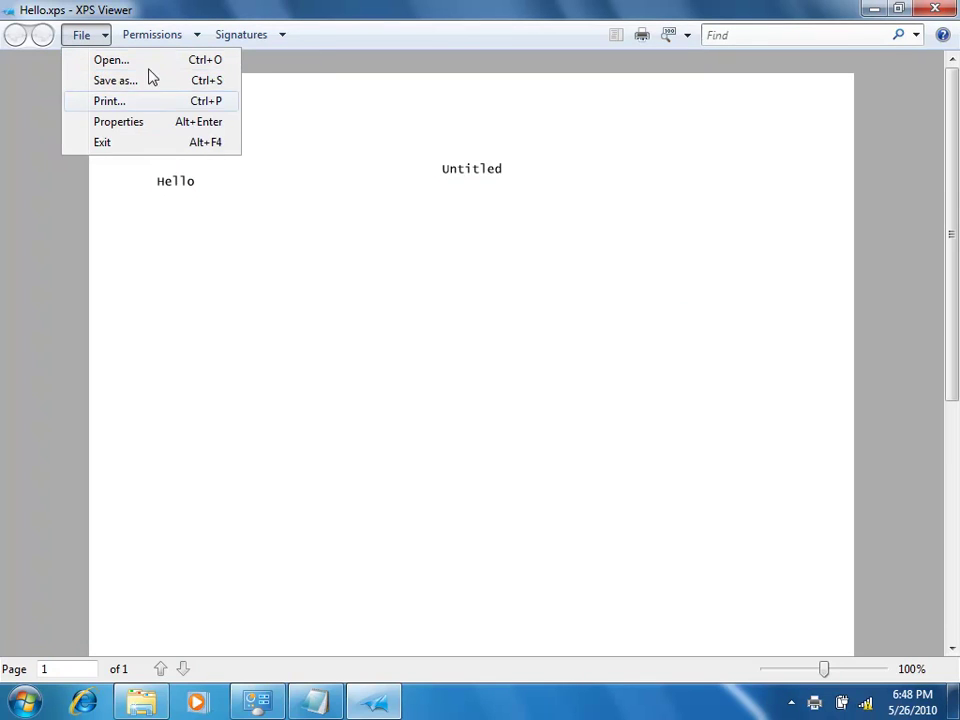
{"action": "mouse_move", "coordinate": [187, 36]}
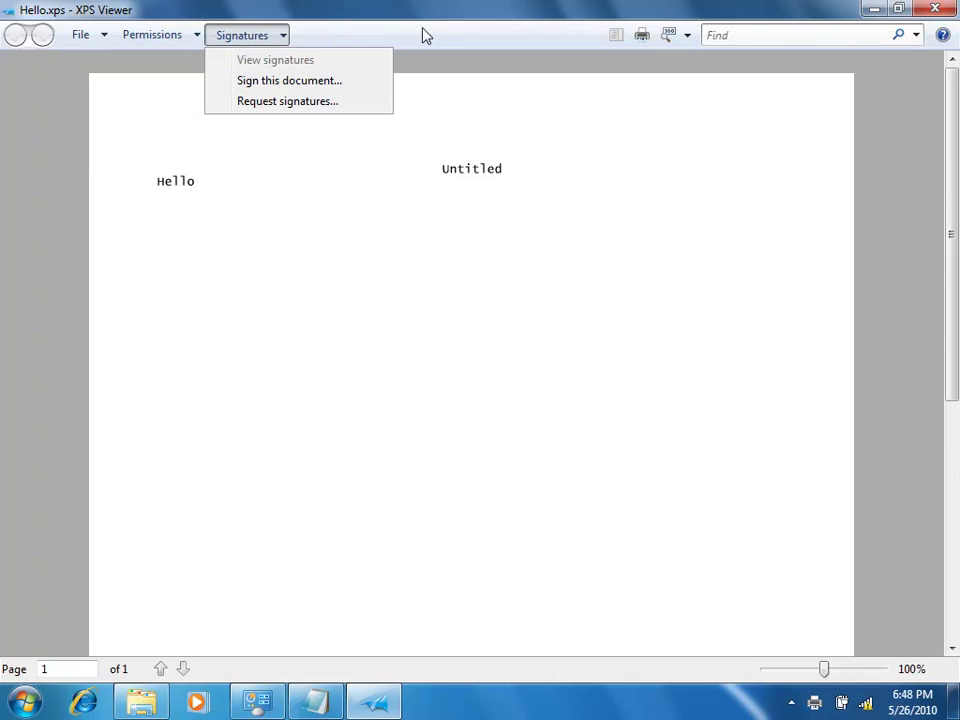
{"action": "left_click", "coordinate": [935, 12]}
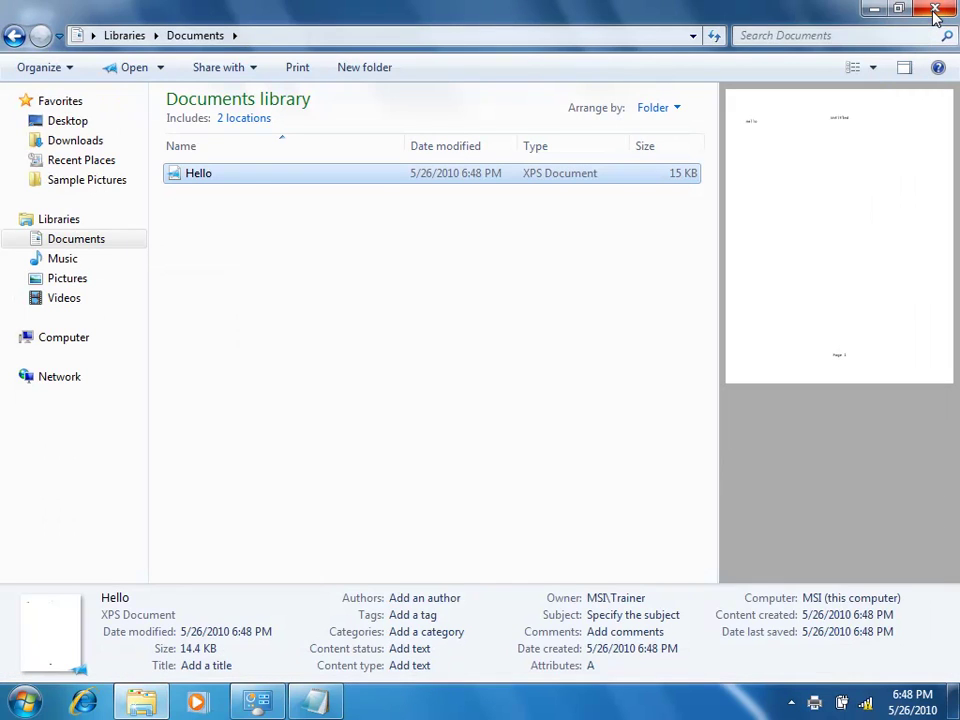
- Switch to Notepad and close the untitled document without saving it
{"action": "left_click", "coordinate": [316, 701]}
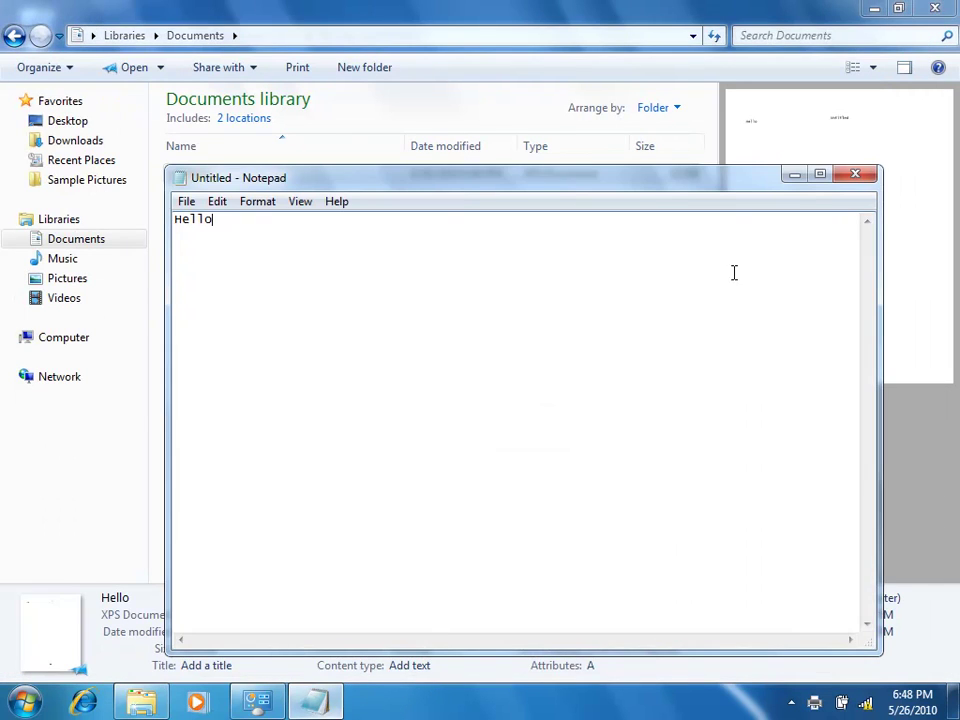
{"action": "left_click", "coordinate": [855, 176]}
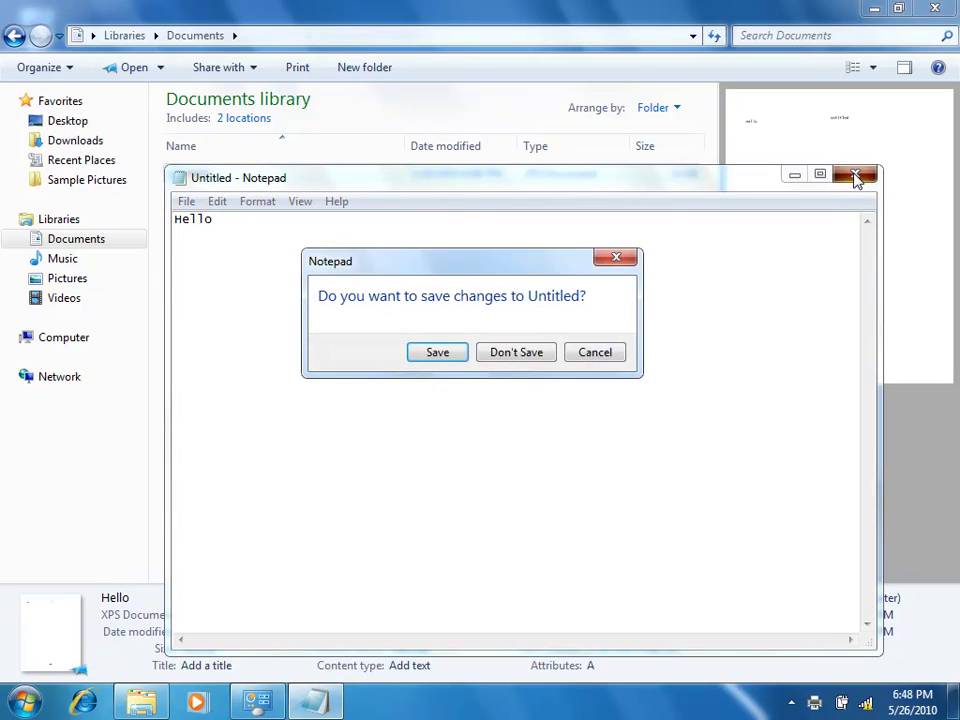
{"action": "left_click", "coordinate": [515, 353]}
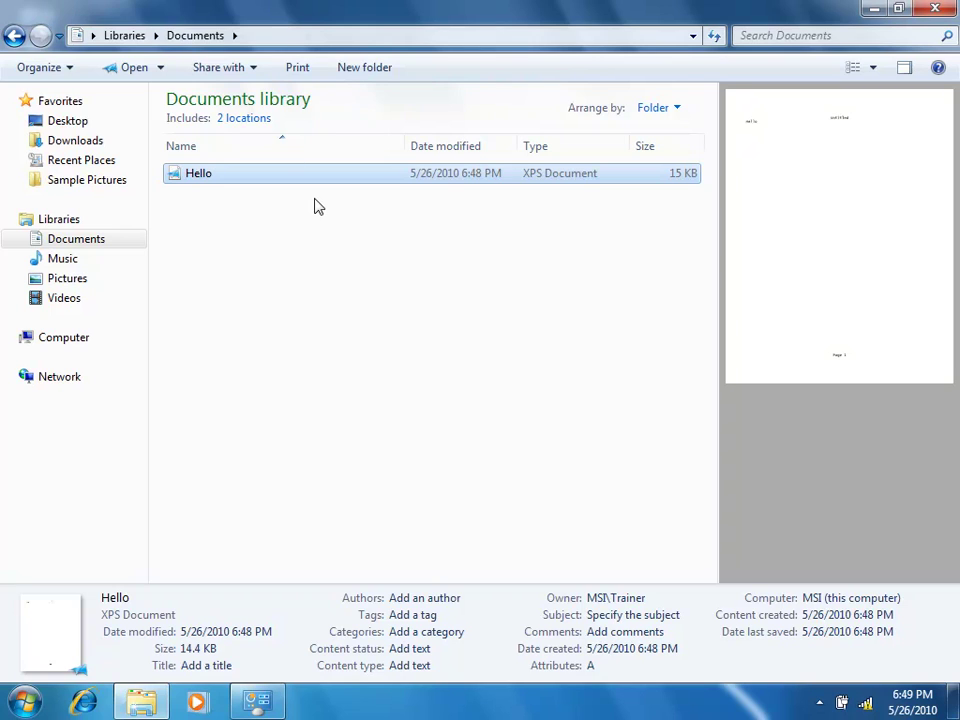
- Turn off "Hide extensions for known file types" in Windows Explorer's Folder Options and apply the change
{"action": "key", "text": "alt"}
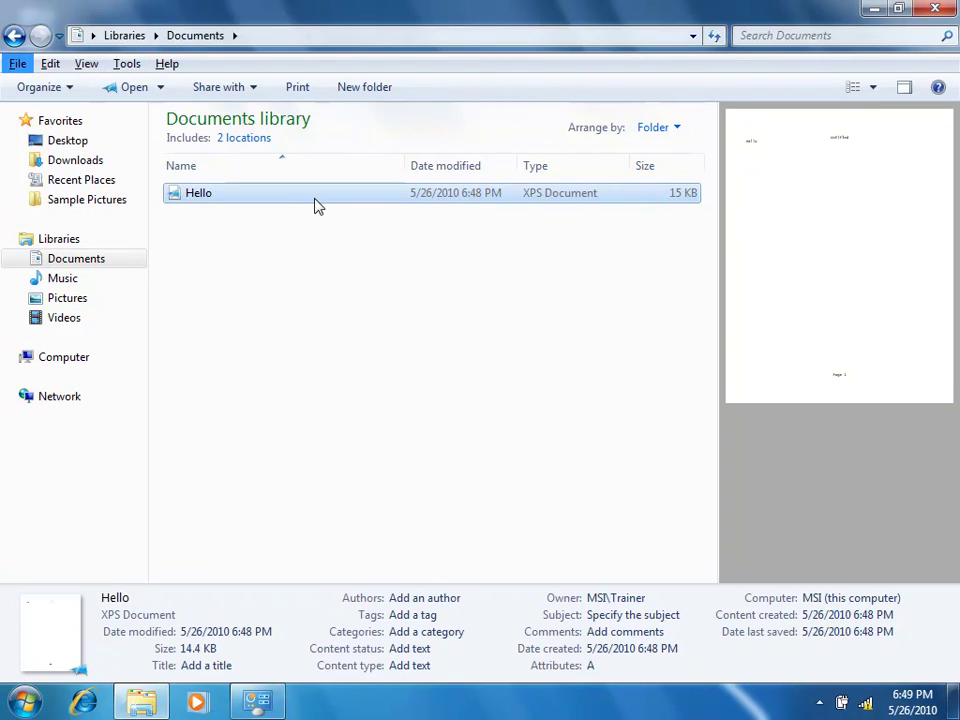
{"action": "left_click", "coordinate": [127, 64]}
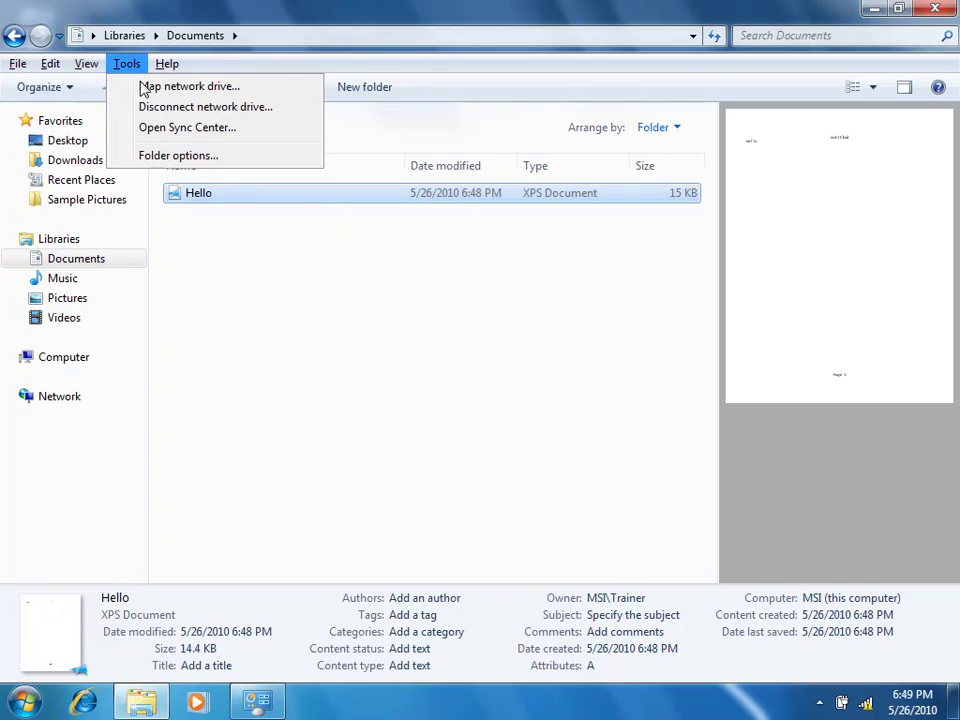
{"action": "left_click", "coordinate": [175, 156]}
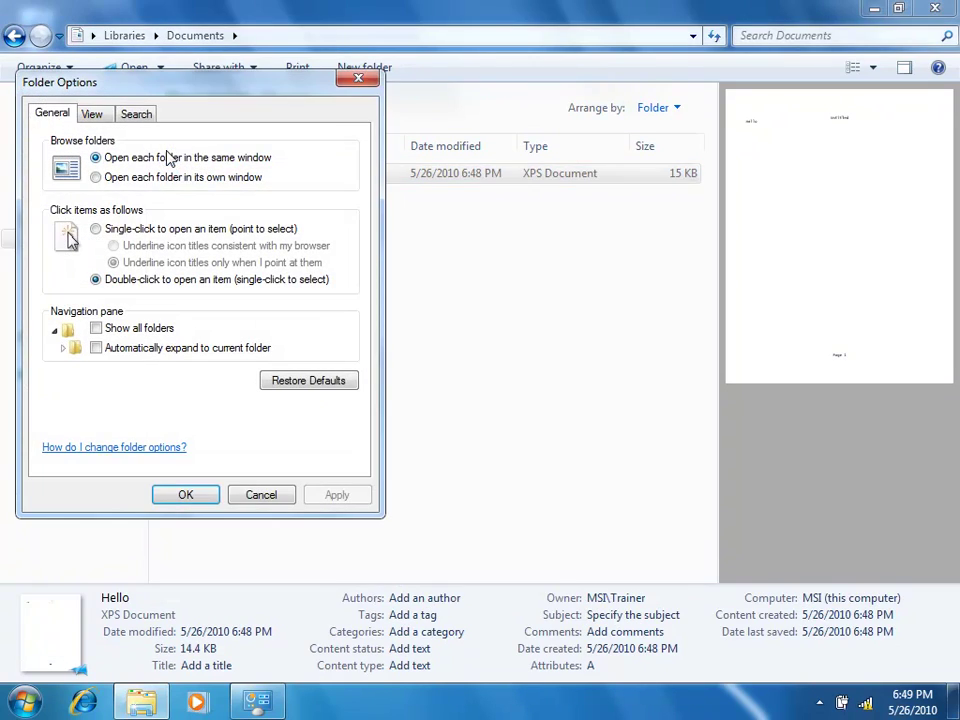
{"action": "left_click", "coordinate": [92, 115]}
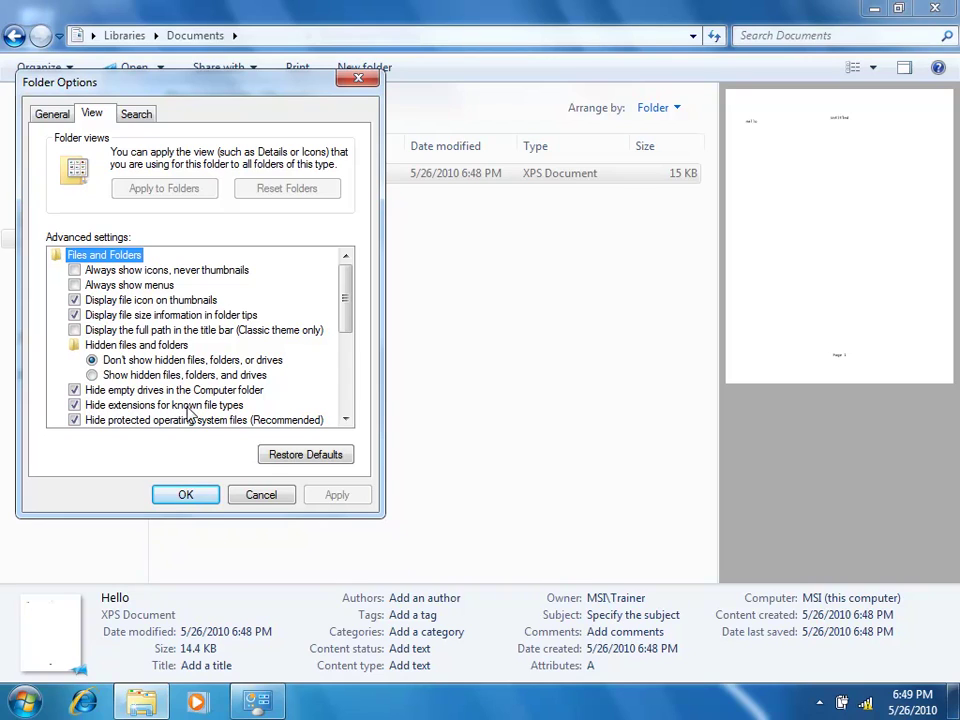
{"action": "left_click", "coordinate": [76, 406]}
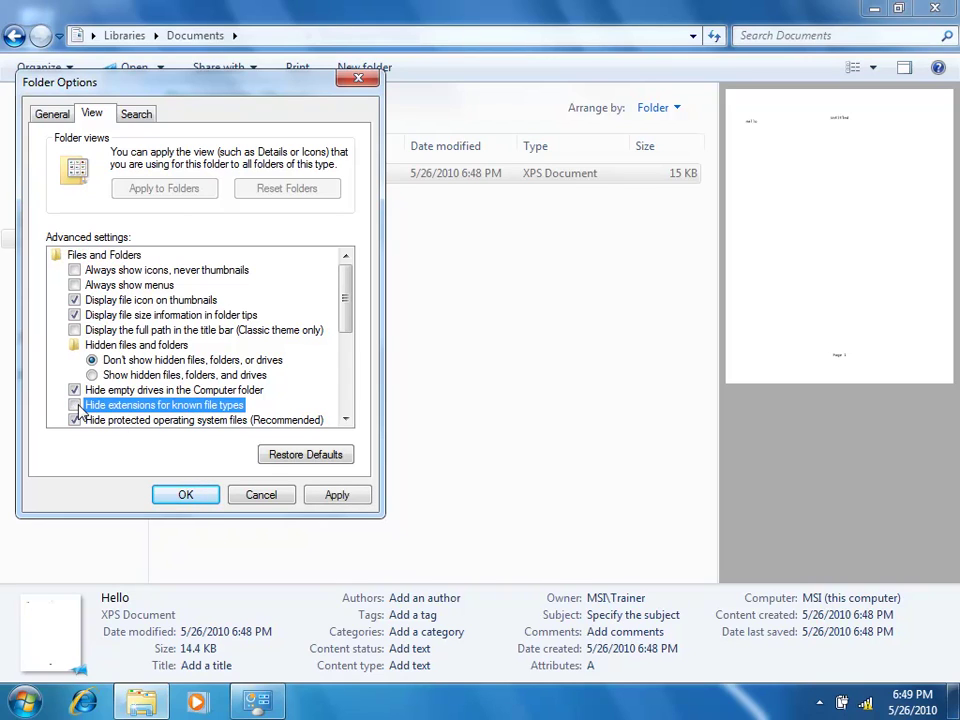
{"action": "left_click", "coordinate": [188, 497]}
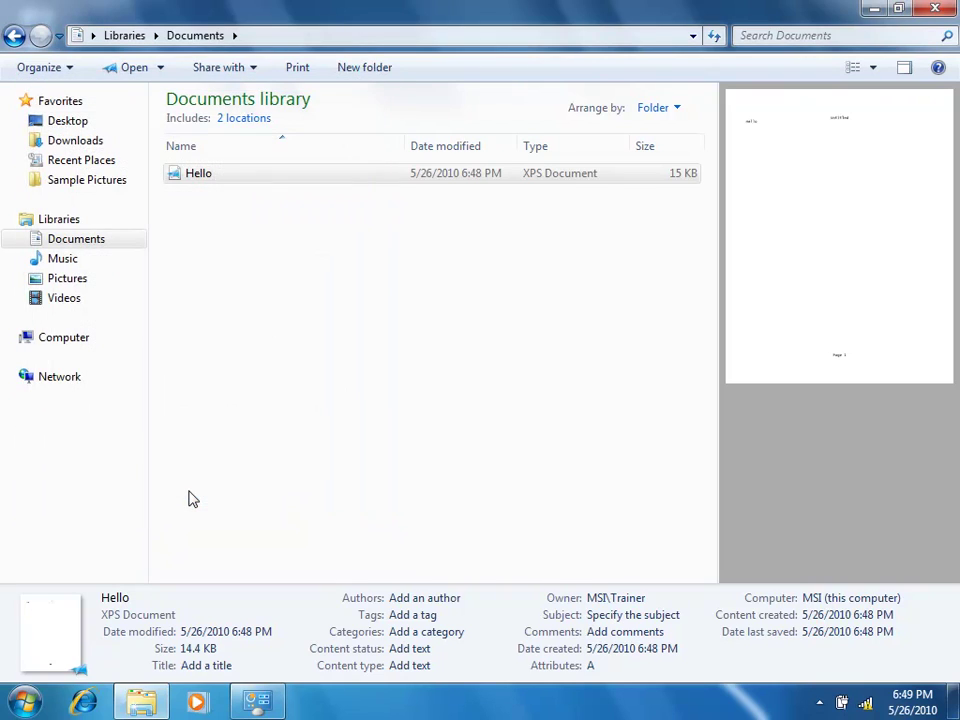
- Rename Hello.xps in the Documents library to Hello.zip, accepting the extension change
{"action": "right_click", "coordinate": [210, 183]}
{"action": "left_click", "coordinate": [272, 426]}
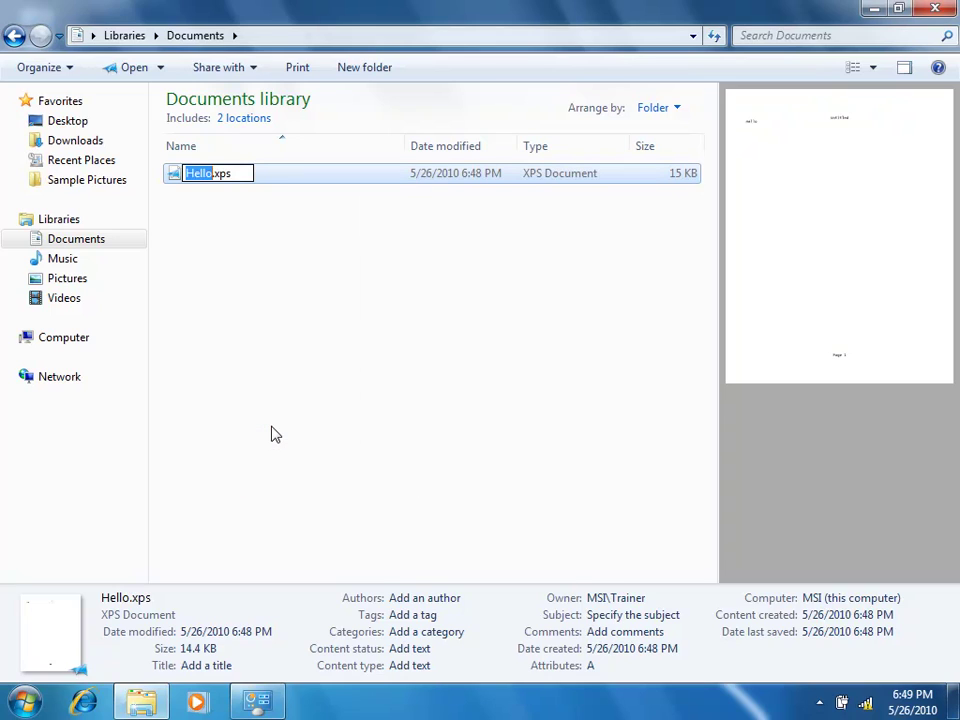
{"action": "left_click_drag", "start_coordinate": [213, 174], "coordinate": [240, 175]}
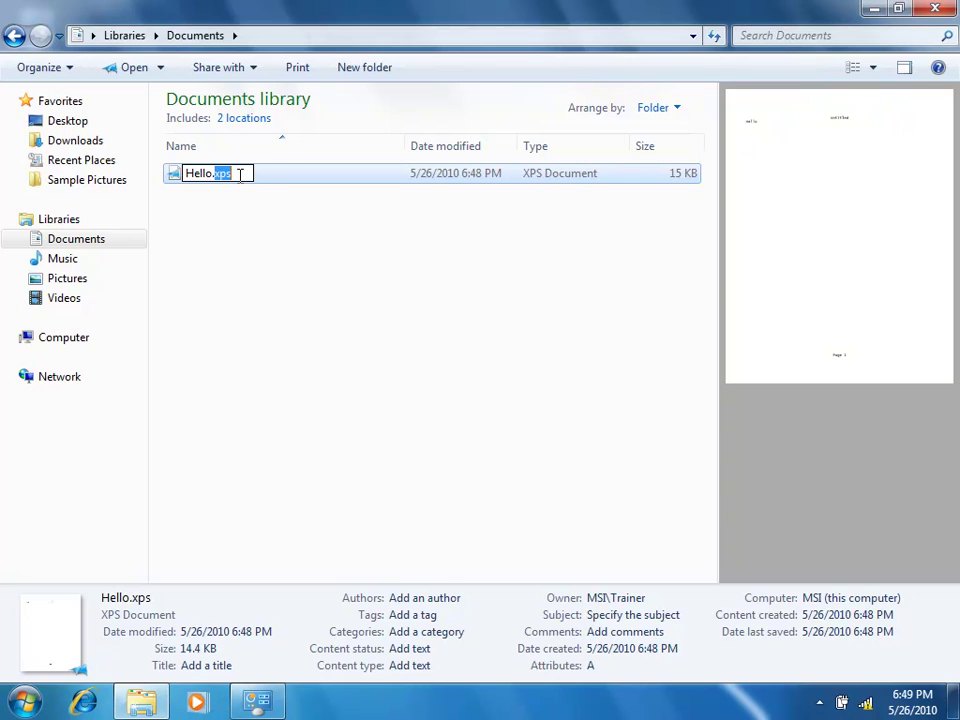
{"action": "type", "text": "zip"}
{"action": "left_click", "coordinate": [272, 236]}
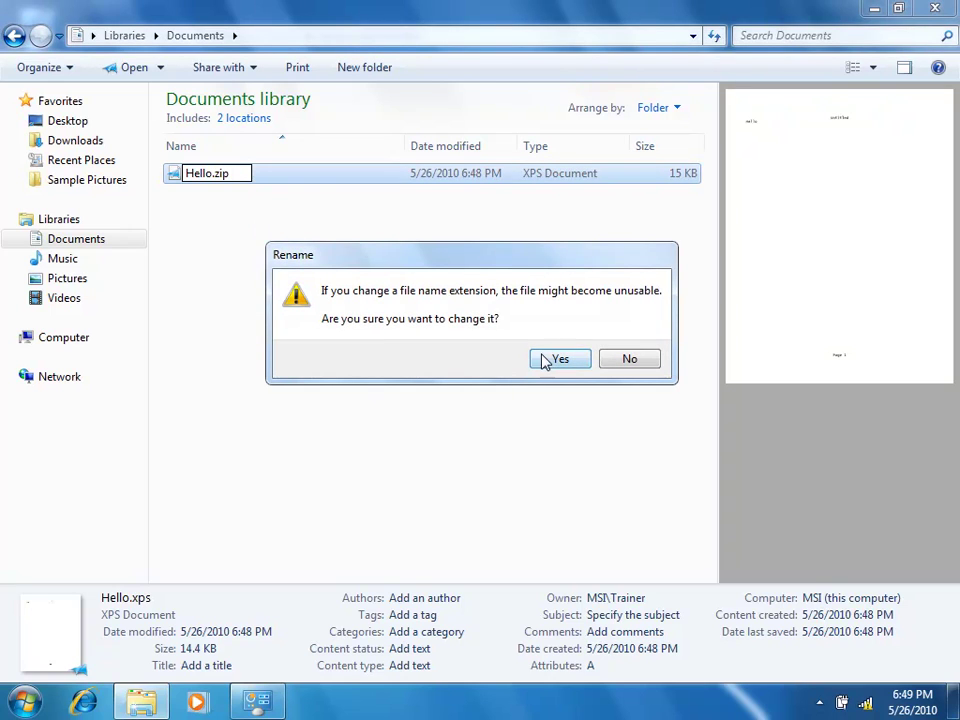
{"action": "left_click", "coordinate": [547, 360]}
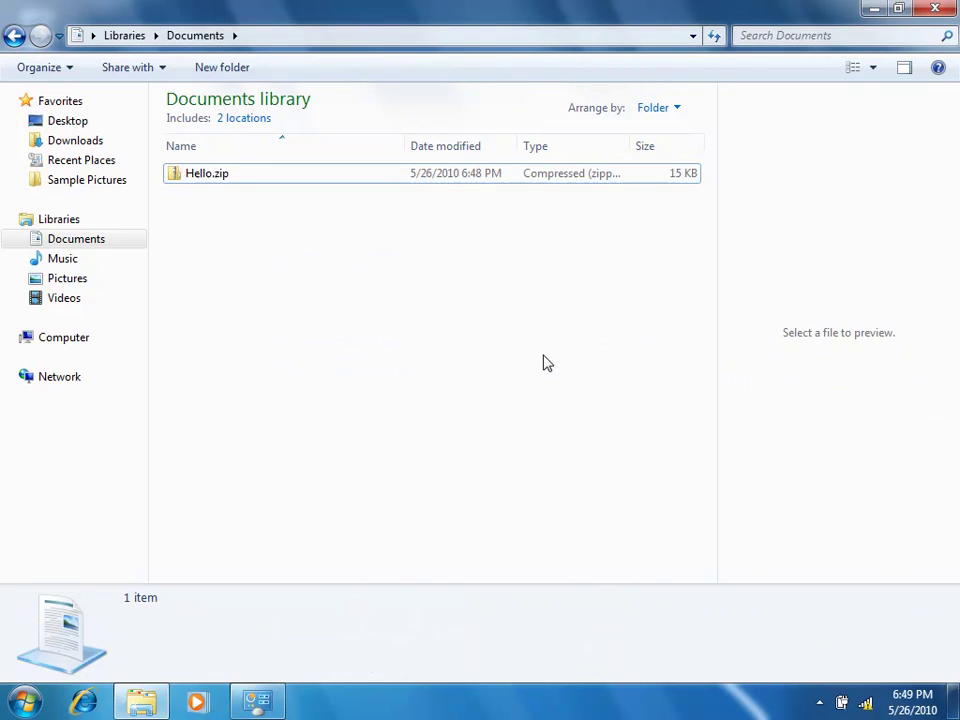
- Open Hello.zip to examine the folders and files inside, and close the Explorer window
{"action": "double_click", "coordinate": [208, 180]}
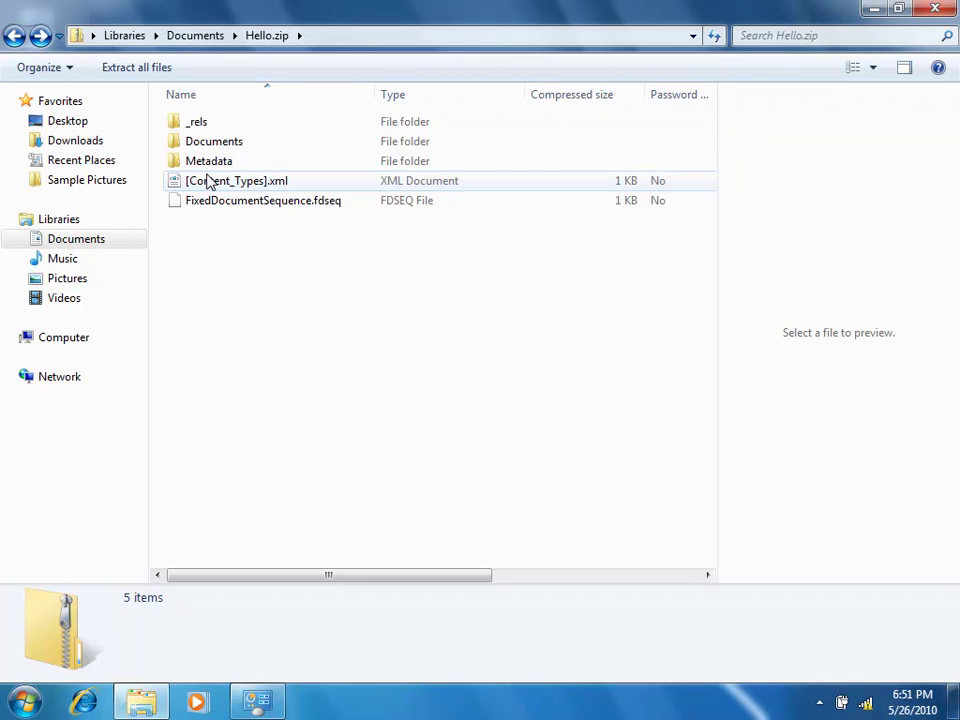
{"action": "left_click", "coordinate": [937, 10]}
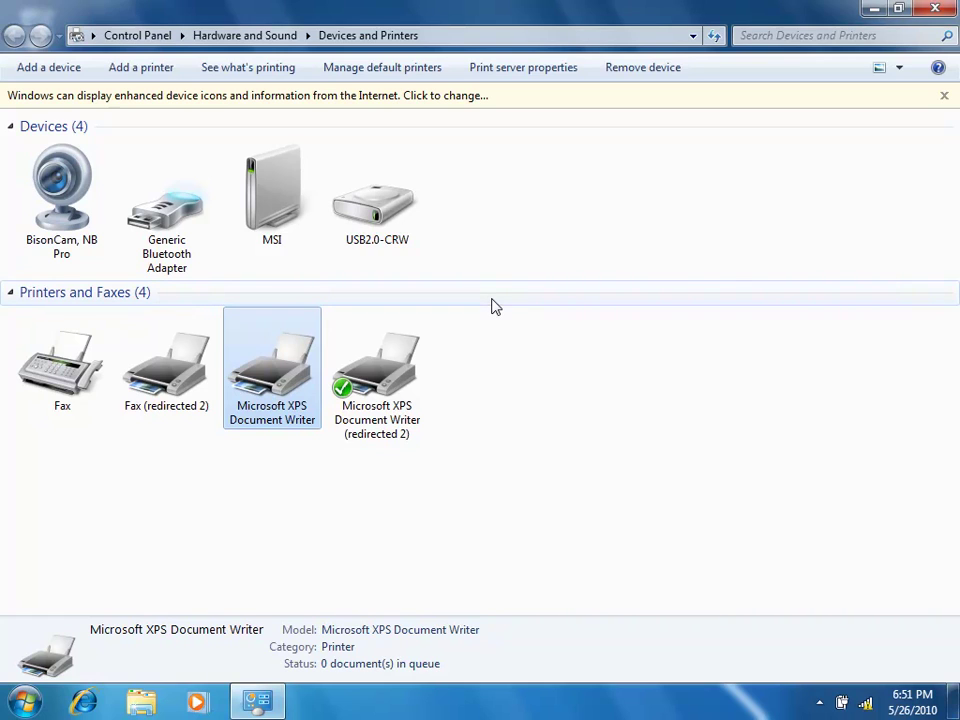
- Start adding a local printer in Devices and Printers, using the existing port LPT1: (Printer Port)
{"action": "right_click", "coordinate": [564, 393]}
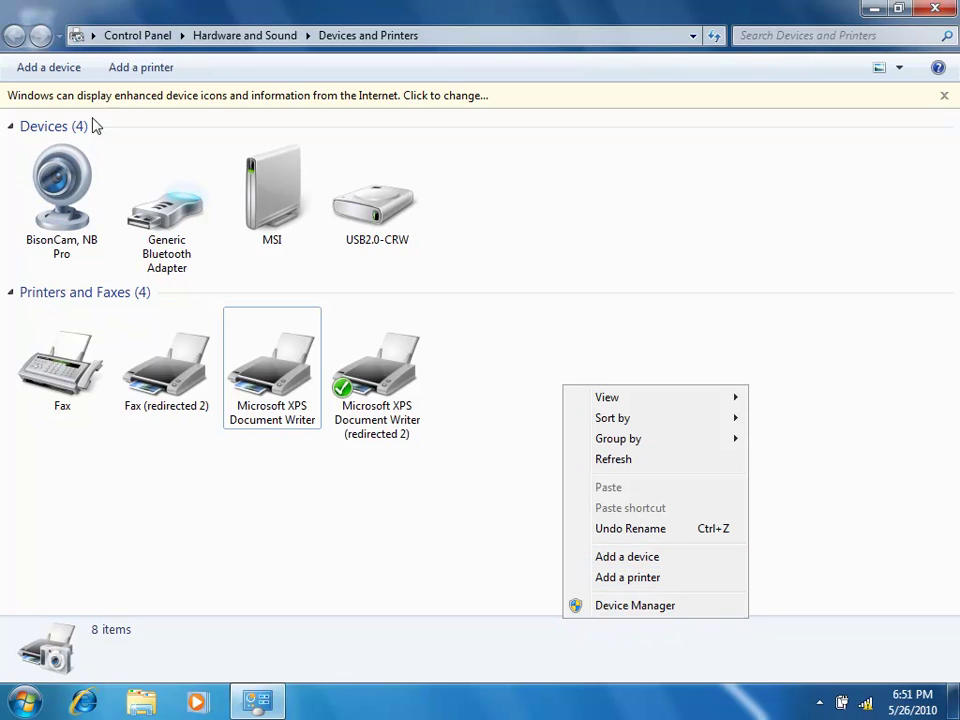
{"action": "left_click", "coordinate": [155, 68]}
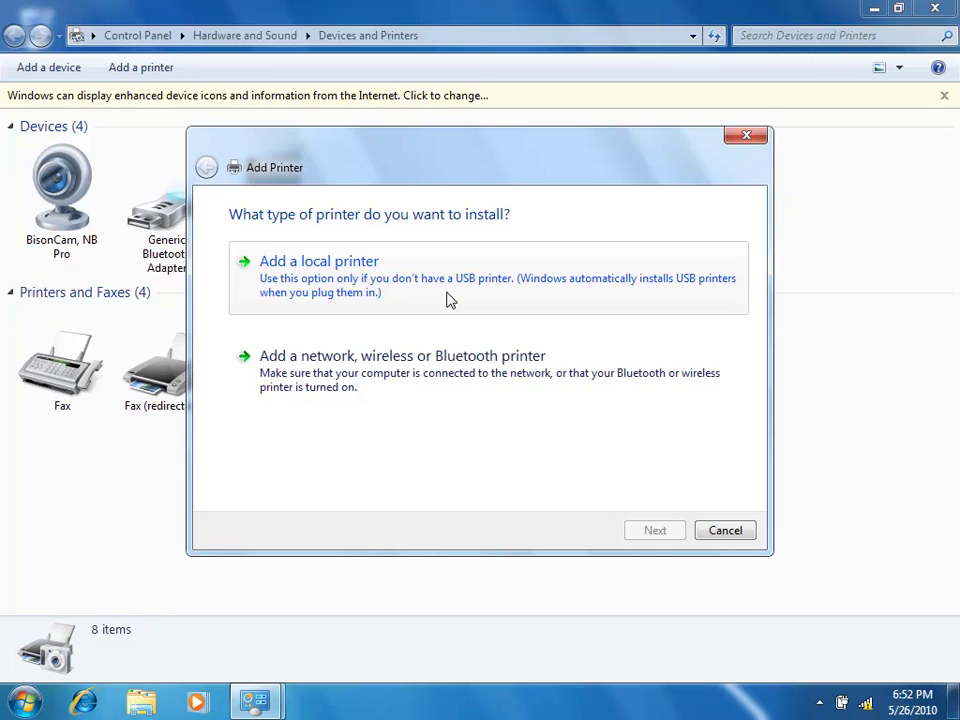
{"action": "left_click", "coordinate": [390, 285]}
{"action": "left_click", "coordinate": [565, 290]}
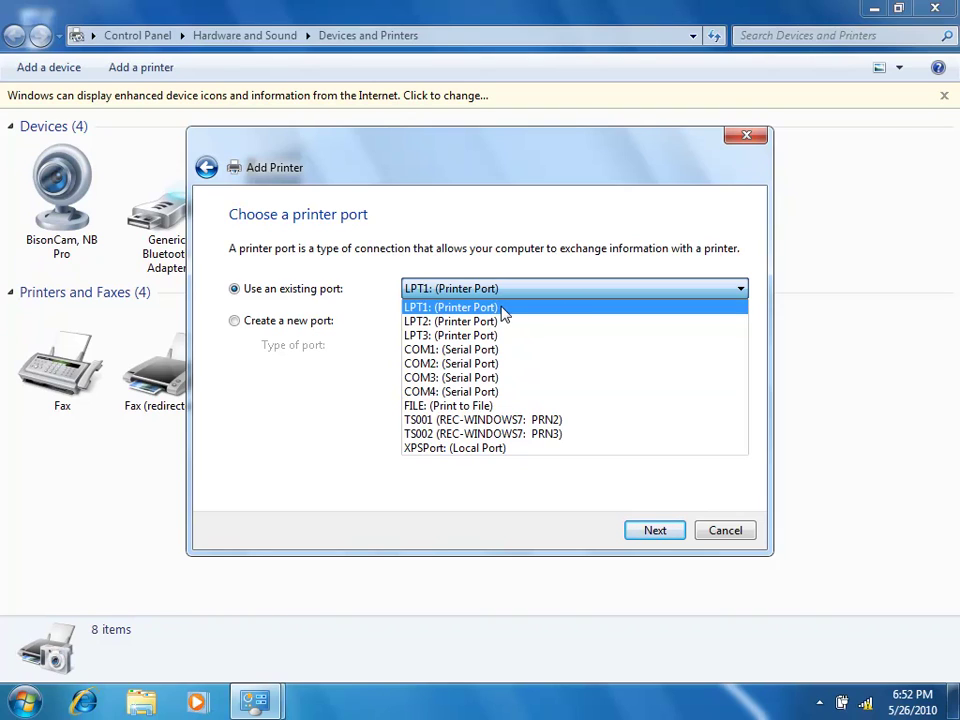
{"action": "left_click", "coordinate": [568, 304]}
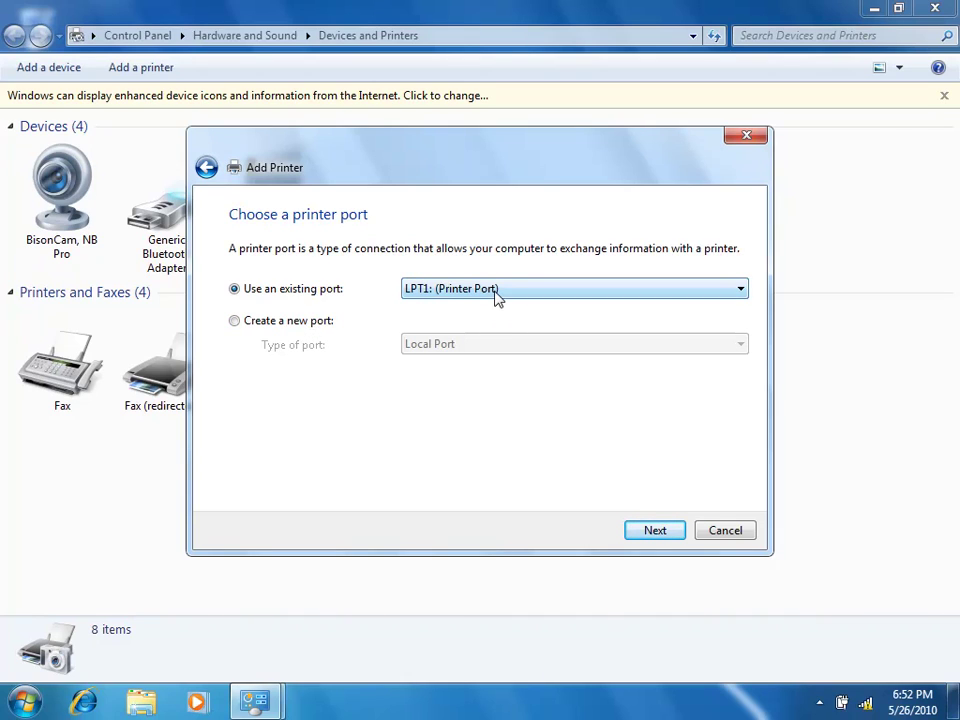
{"action": "left_click", "coordinate": [654, 531]}
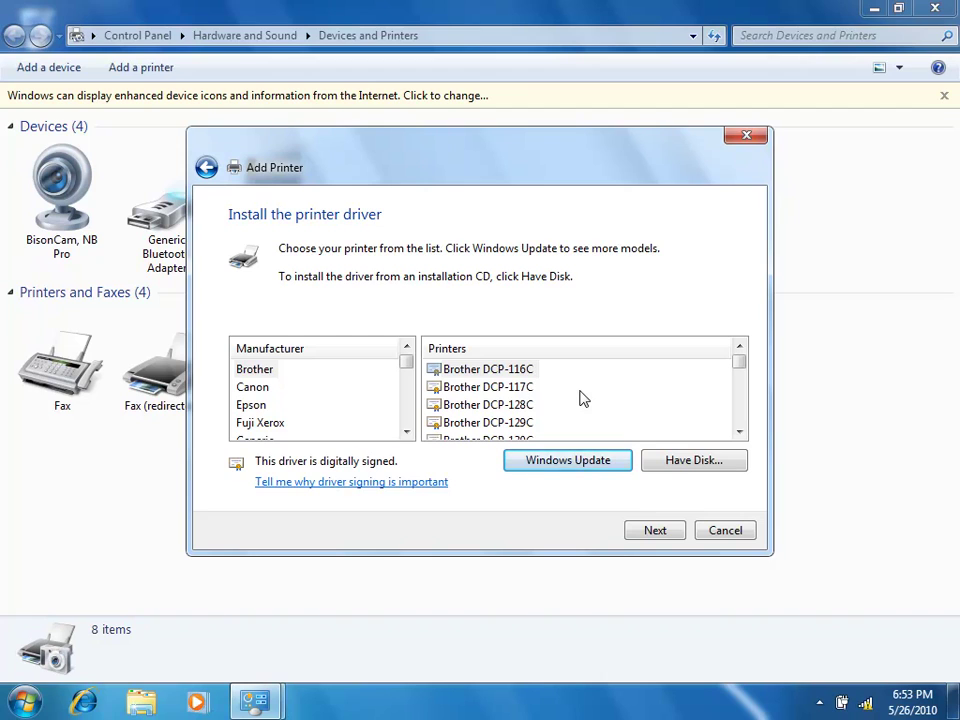
- Review the source drives offered for installing the printer driver from disk, and cancel the disk installation
{"action": "left_click", "coordinate": [686, 464]}
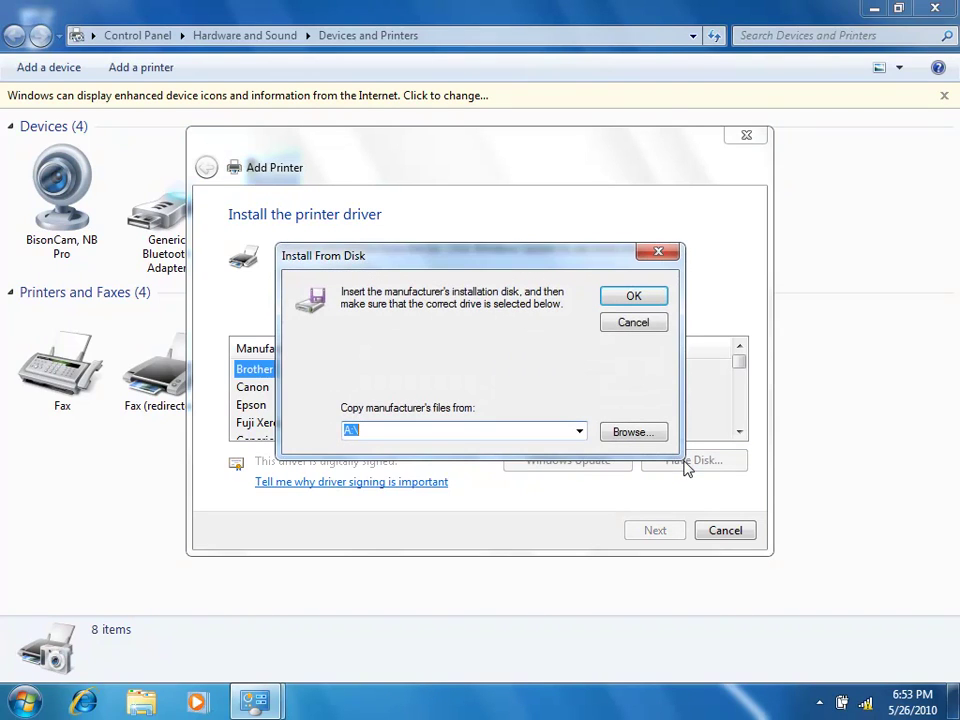
{"action": "left_click", "coordinate": [579, 431]}
{"action": "left_click", "coordinate": [579, 430]}
{"action": "left_click", "coordinate": [655, 325]}
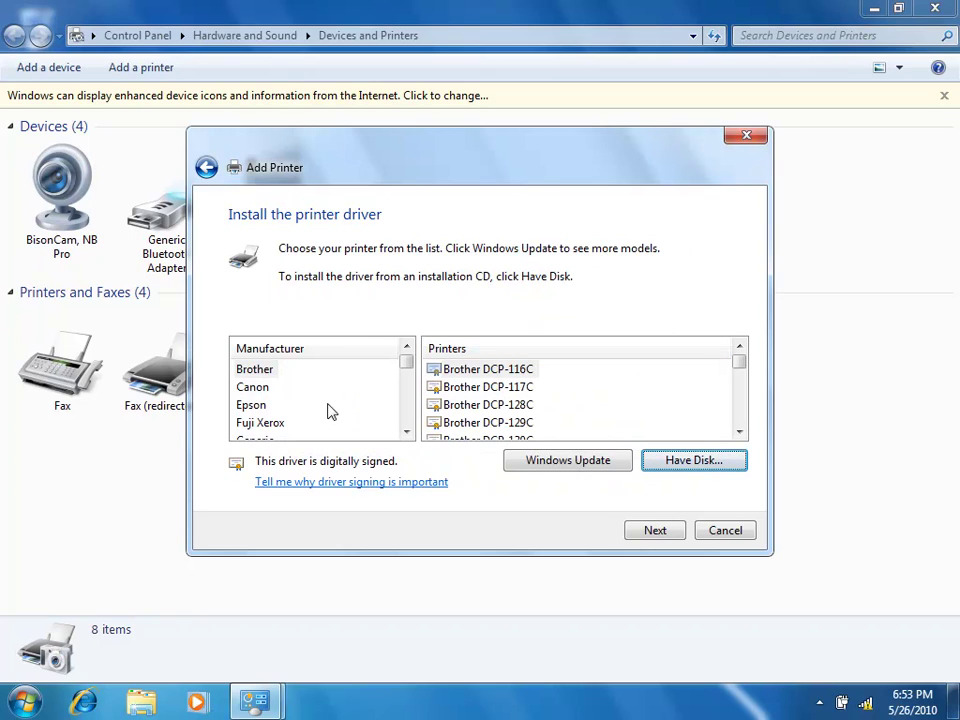
- Choose HP as the manufacturer and HP Officejet Pro L7700 Series as the printer driver
{"action": "left_click", "coordinate": [407, 420]}
{"action": "left_click", "coordinate": [245, 405]}
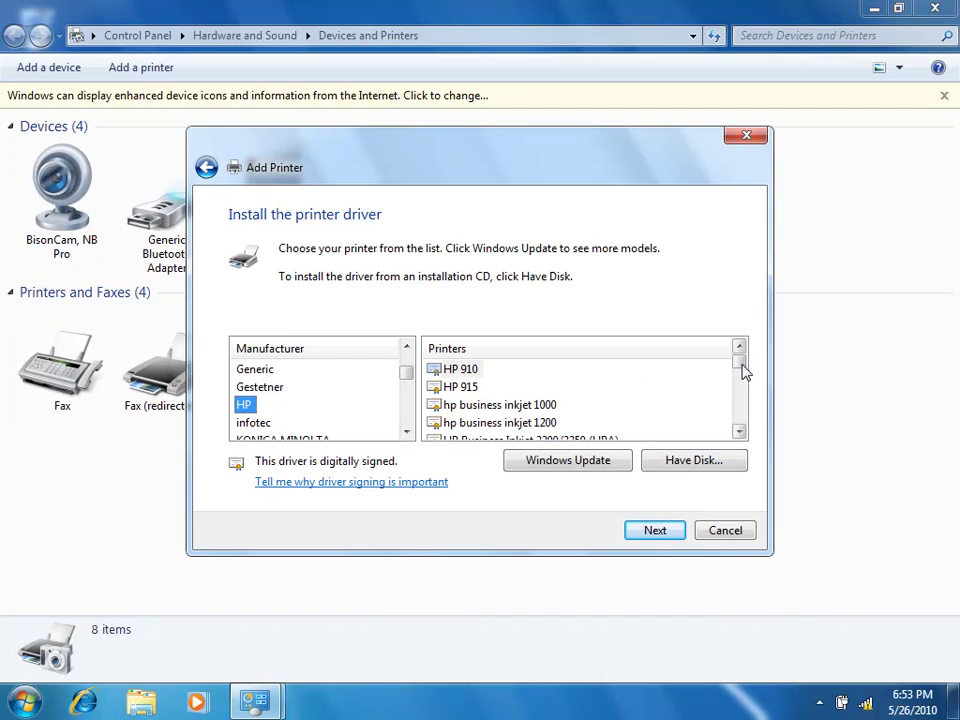
{"action": "left_click_drag", "start_coordinate": [742, 366], "coordinate": [746, 416]}
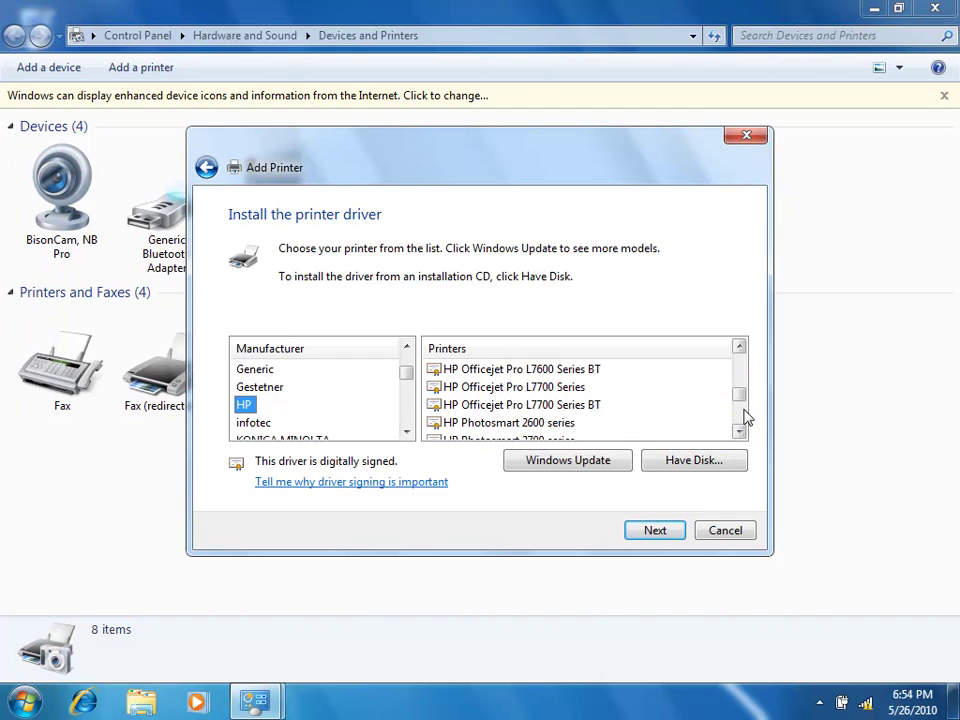
{"action": "left_click", "coordinate": [556, 389]}
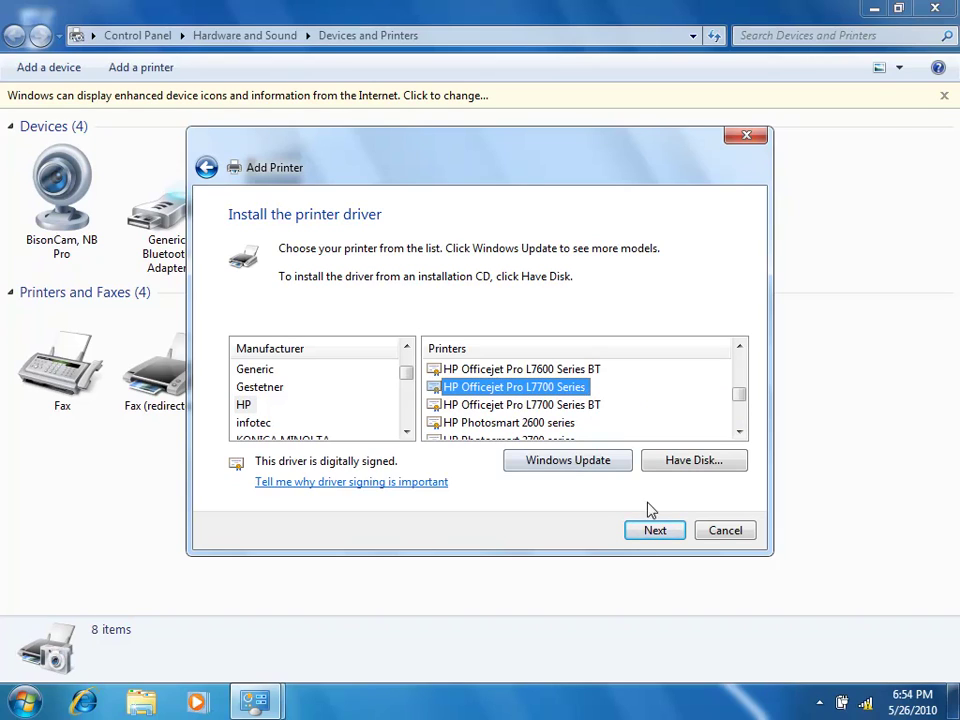
{"action": "left_click", "coordinate": [661, 537]}
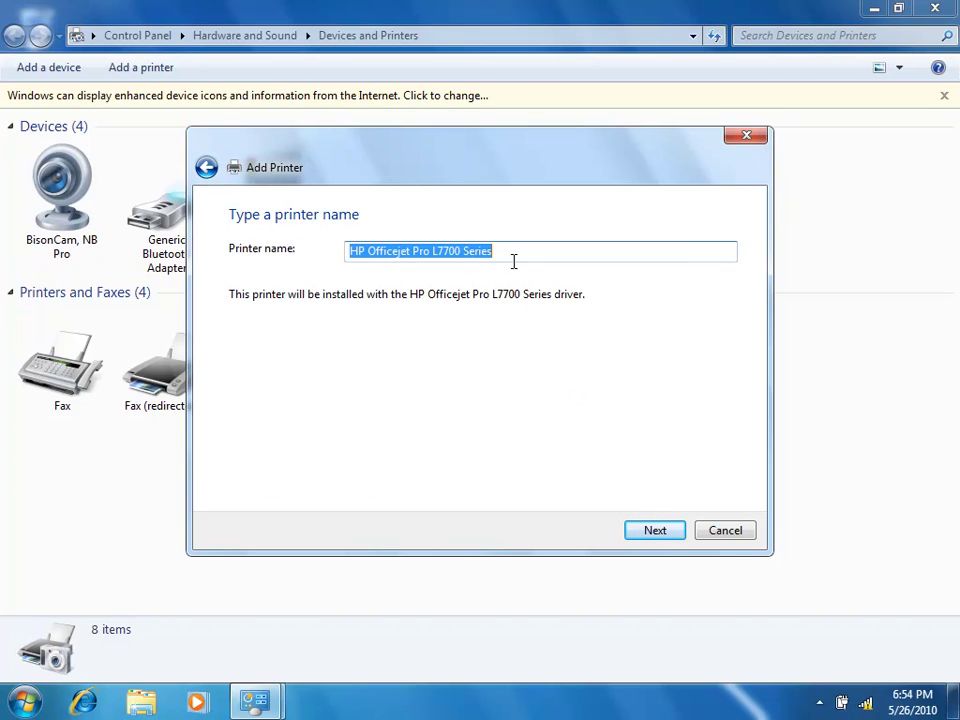
- Finish adding the printer as the shared default printer, keeping the suggested printer and share names
{"action": "left_click", "coordinate": [656, 531]}
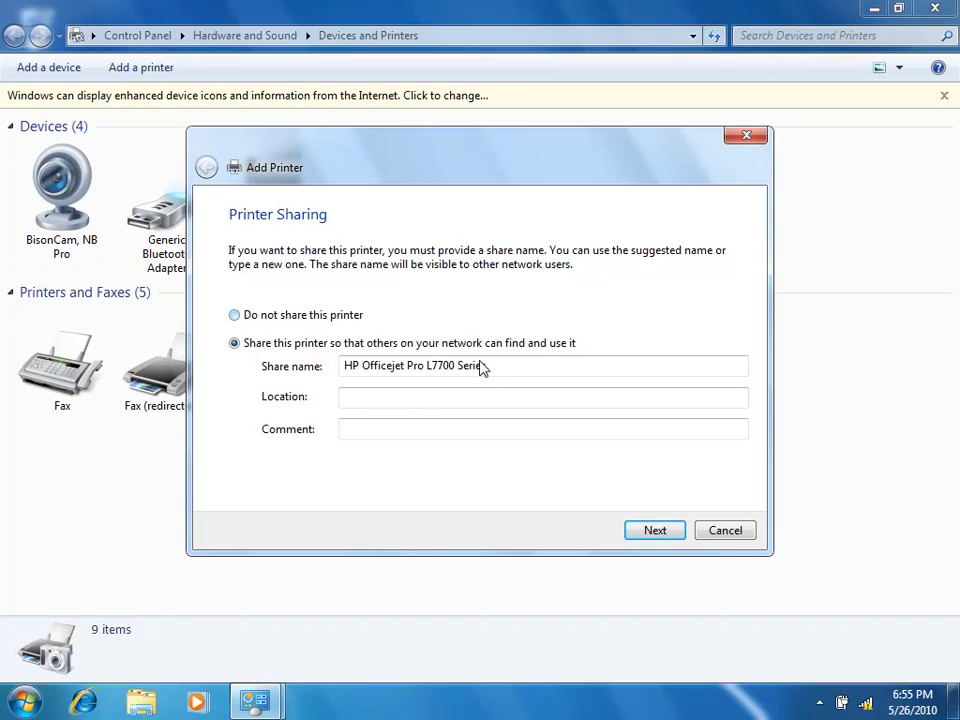
{"action": "left_click", "coordinate": [653, 531]}
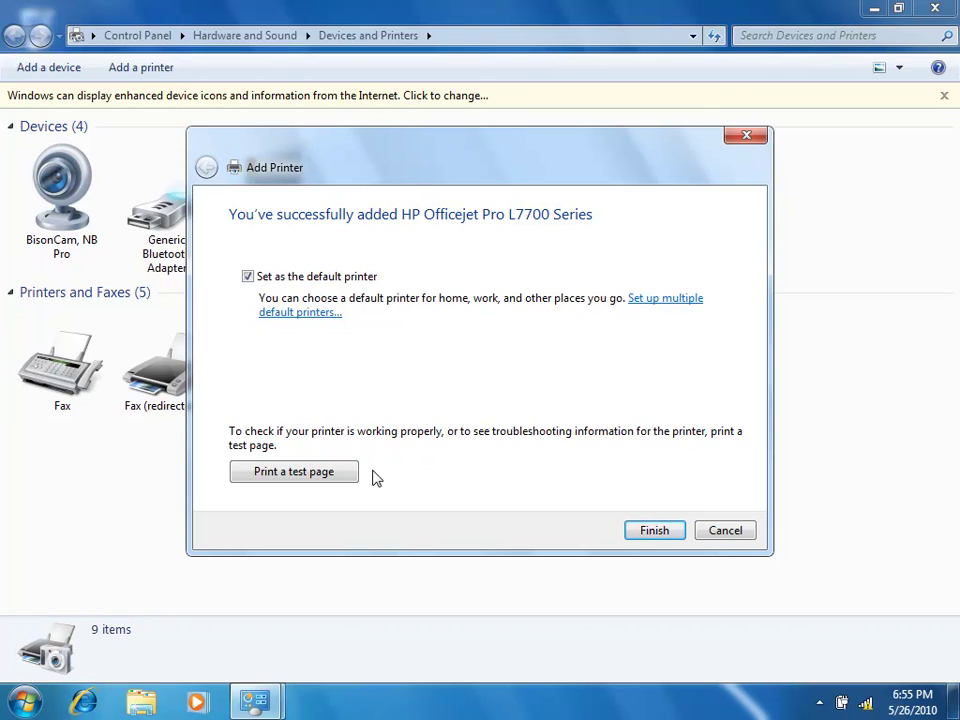
{"action": "left_click", "coordinate": [655, 532]}
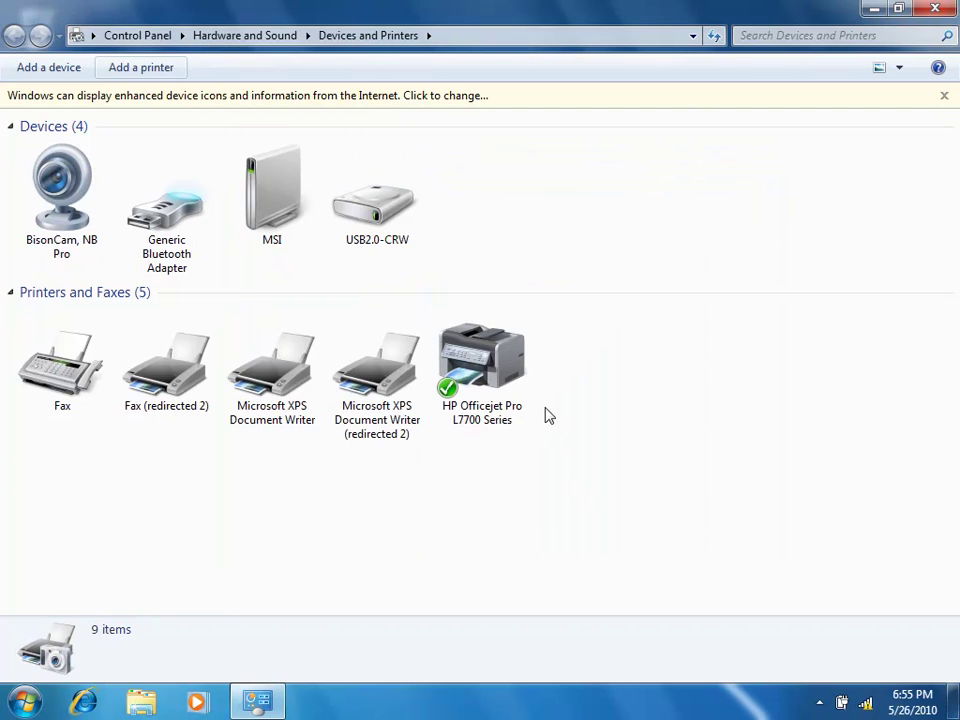
- Open the printer properties of the HP Officejet Pro L7700 Series and review its general Location and Comment fields
{"action": "mouse_move", "coordinate": [457, 405]}
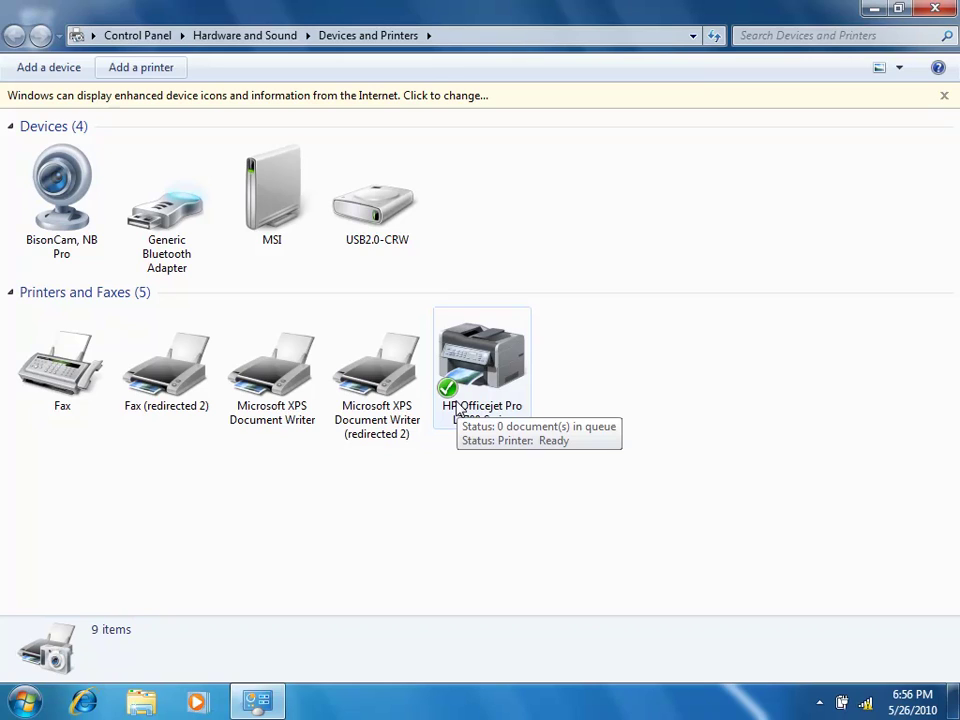
{"action": "left_click", "coordinate": [460, 408]}
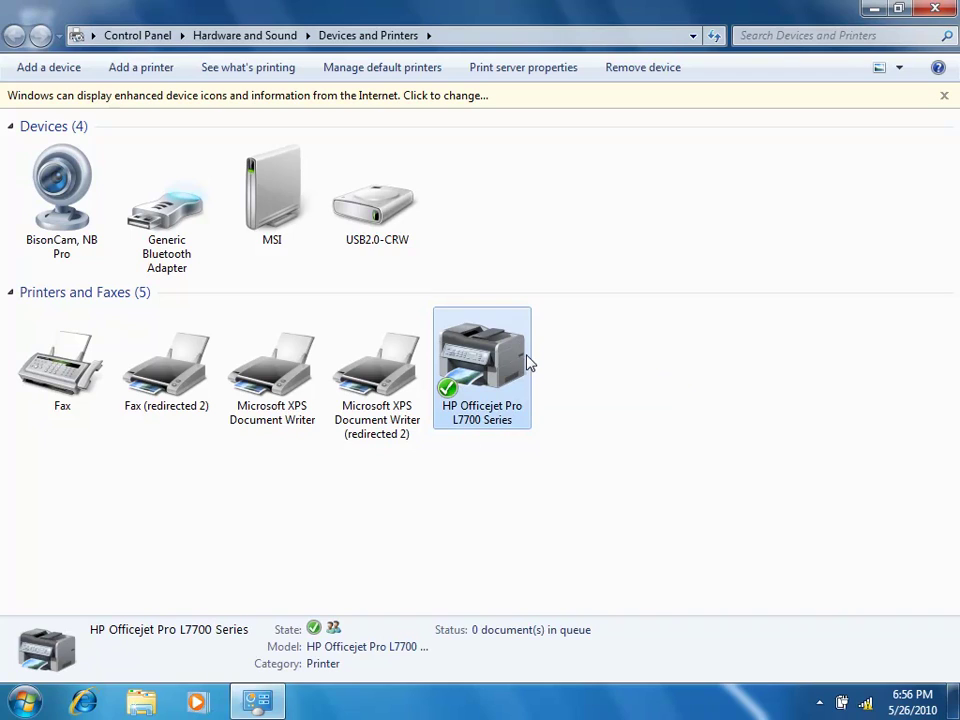
{"action": "mouse_move", "coordinate": [521, 361]}
{"action": "right_click", "coordinate": [502, 357]}
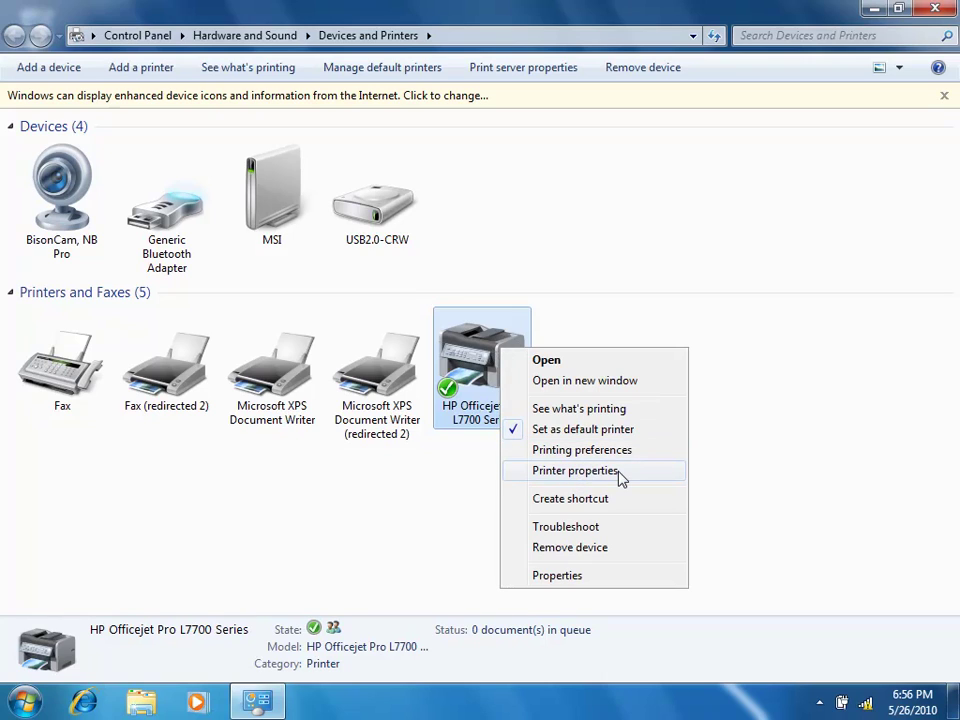
{"action": "left_click", "coordinate": [575, 470]}
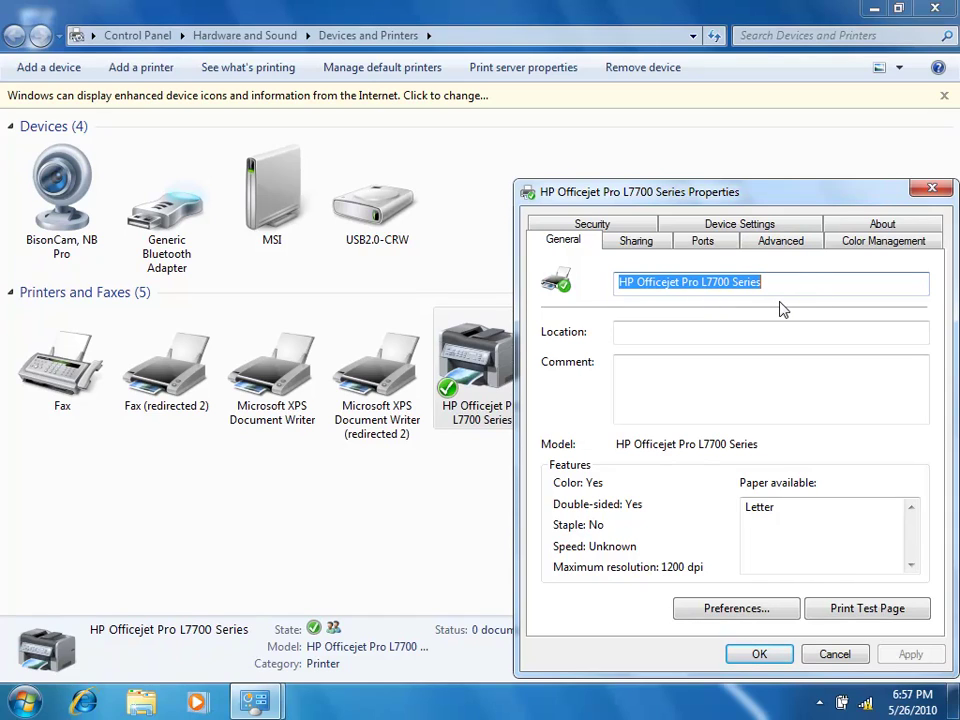
{"action": "left_click", "coordinate": [769, 332]}
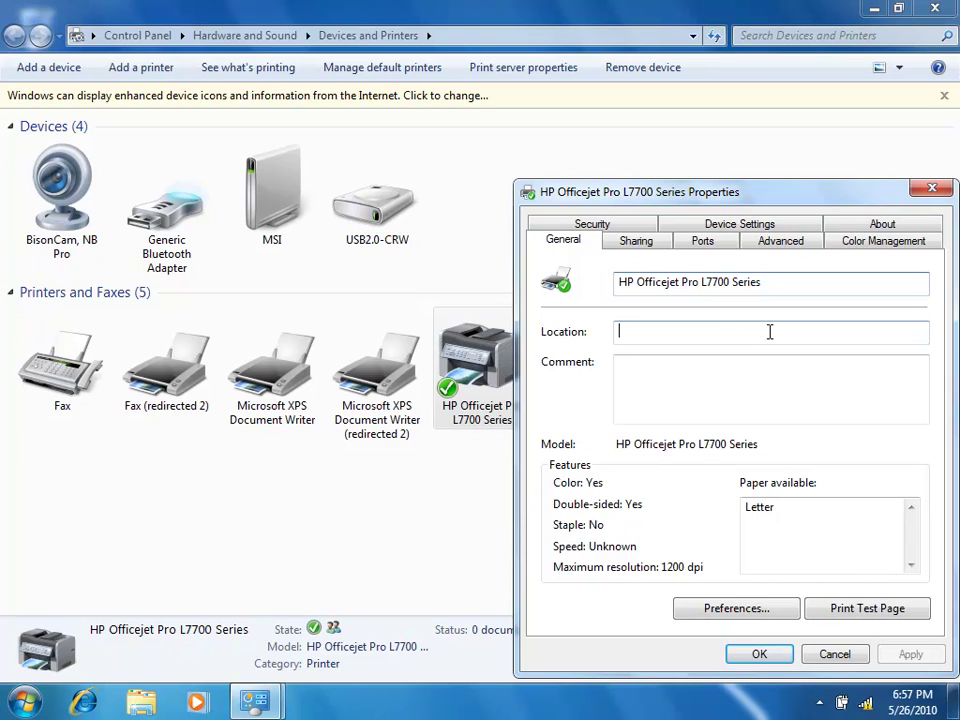
{"action": "left_click", "coordinate": [781, 394]}
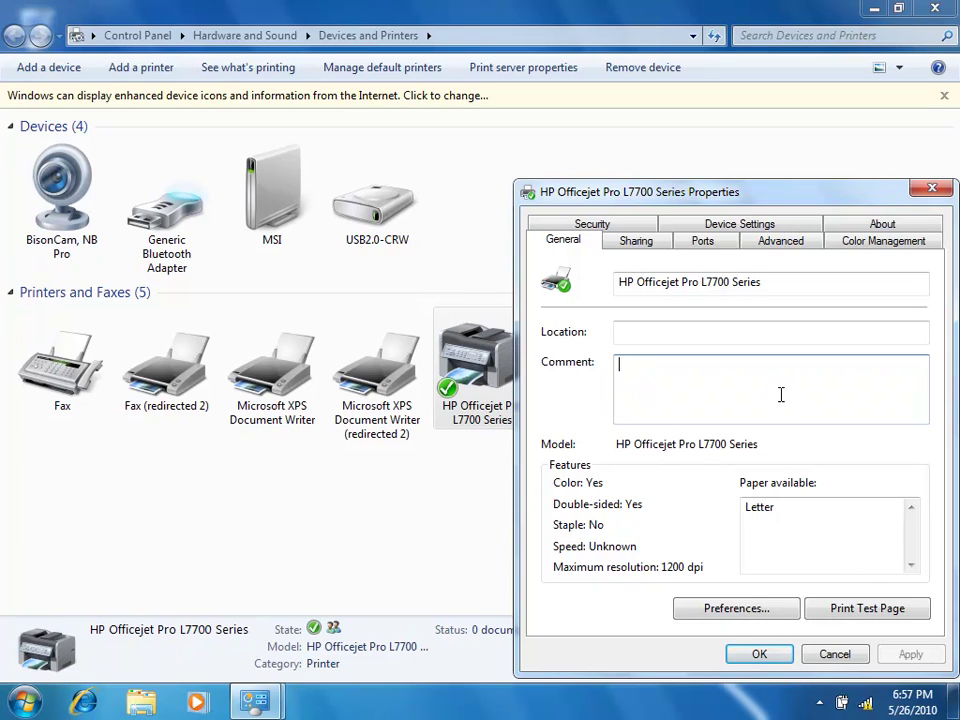
{"action": "left_click", "coordinate": [776, 334]}
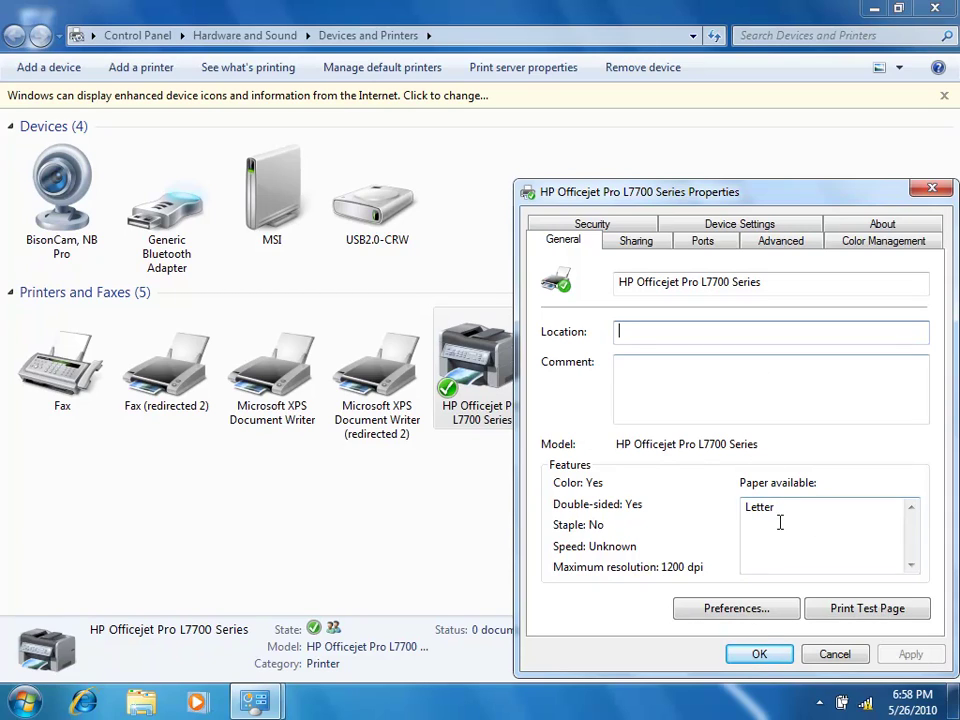
- Open the printer's preferences, review the paper types under the printing shortcuts, and switch the orientation to landscape and back to portrait
{"action": "left_click", "coordinate": [760, 612]}
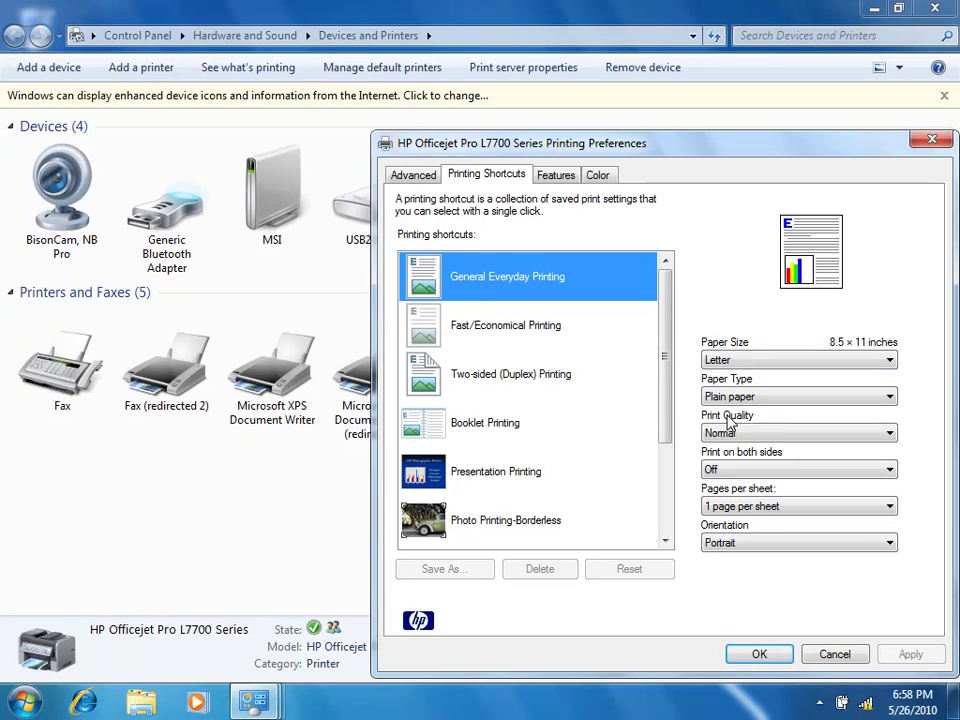
{"action": "left_click", "coordinate": [782, 400]}
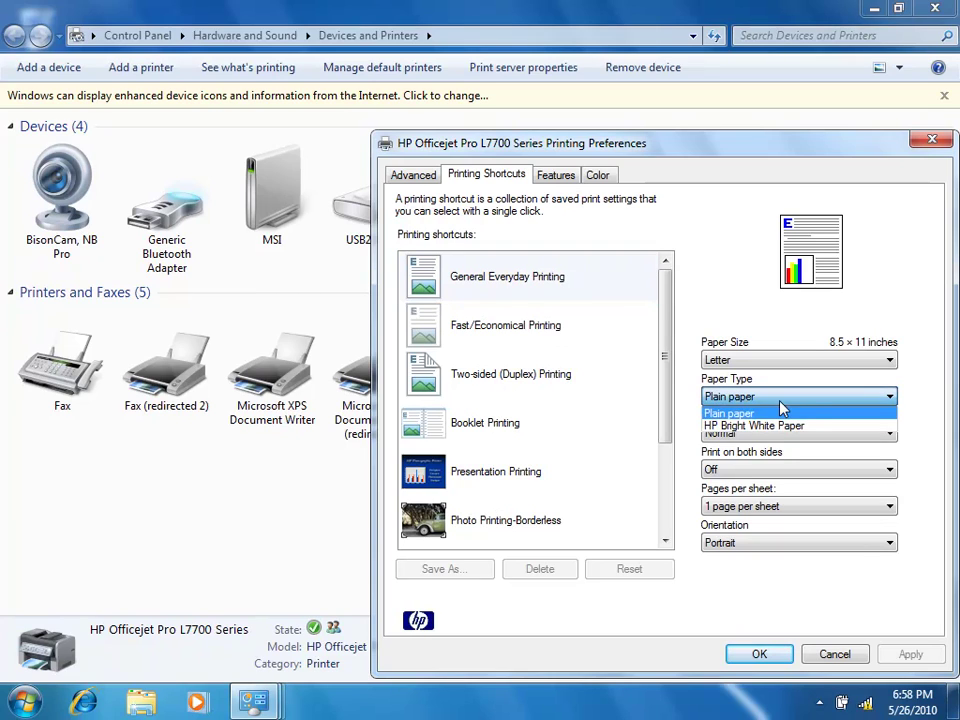
{"action": "left_click", "coordinate": [803, 398]}
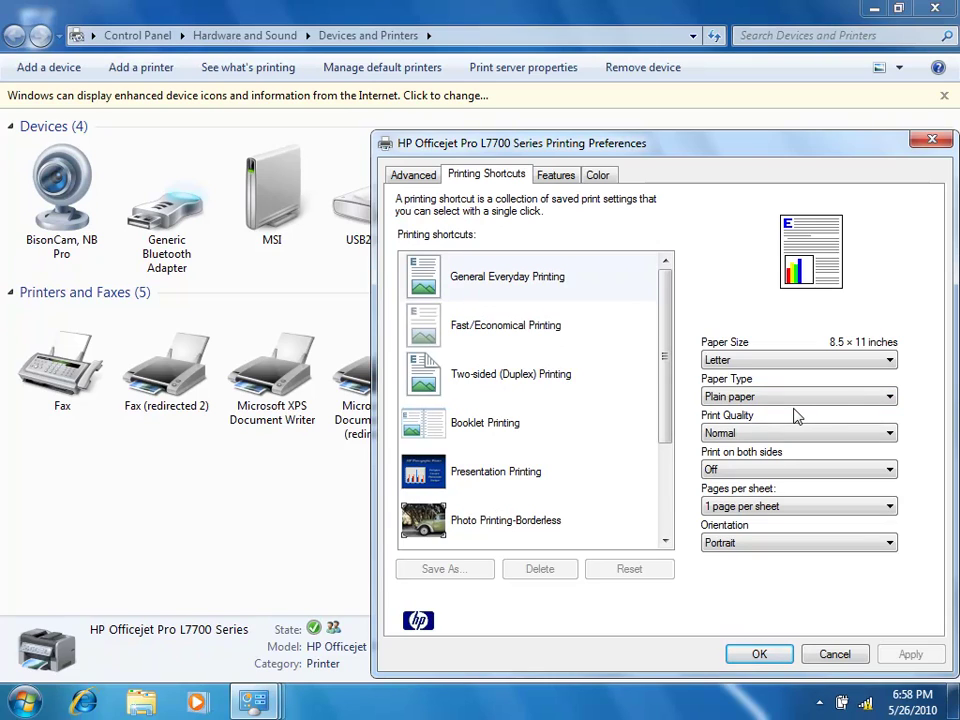
{"action": "left_click", "coordinate": [817, 255]}
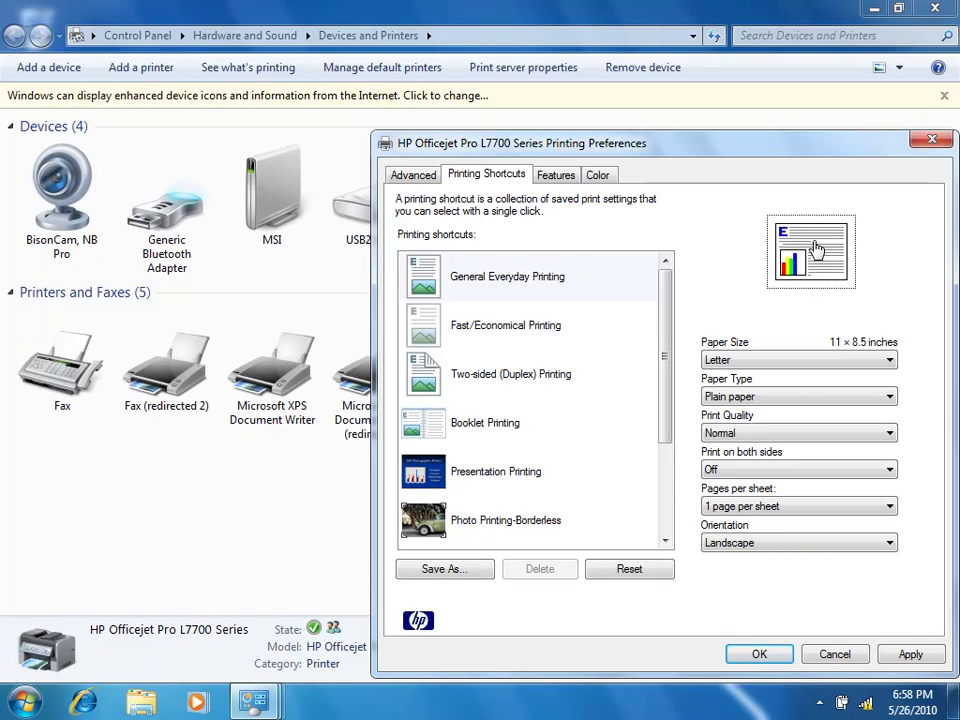
{"action": "left_click", "coordinate": [817, 248]}
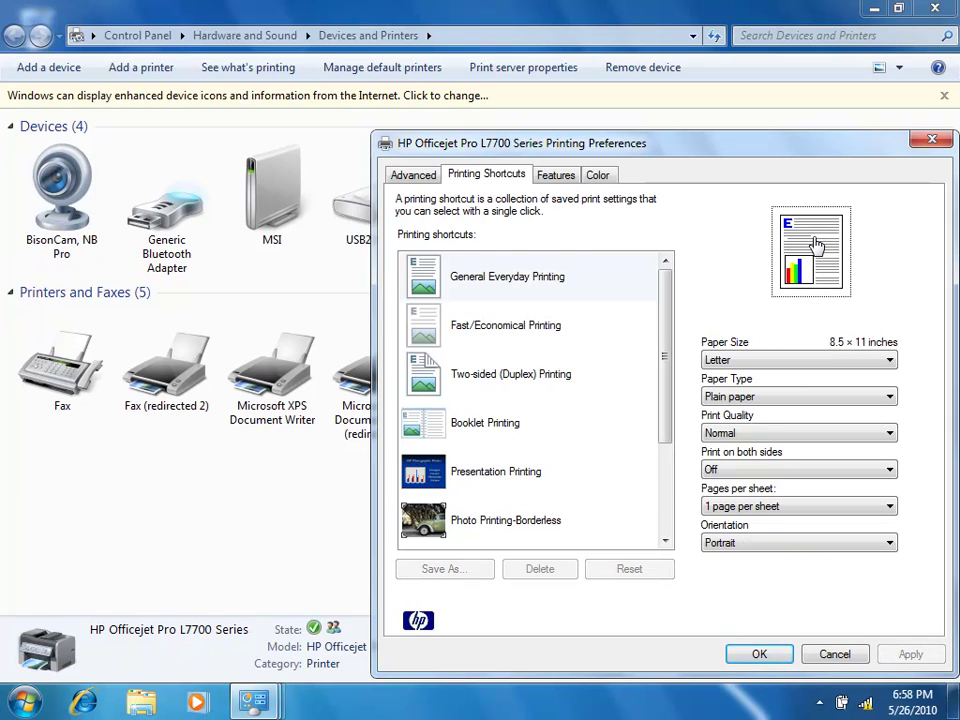
- Review the advanced document settings and the Features options, including paper types and the landscape and portrait orientation preview
{"action": "left_click", "coordinate": [428, 181]}
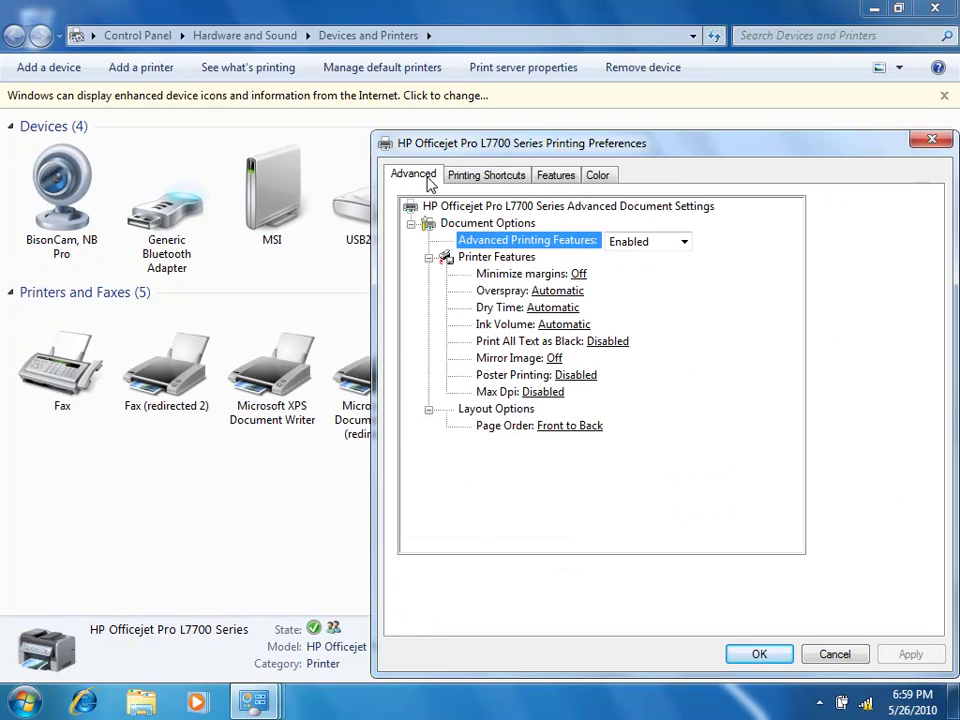
{"action": "left_click", "coordinate": [430, 181]}
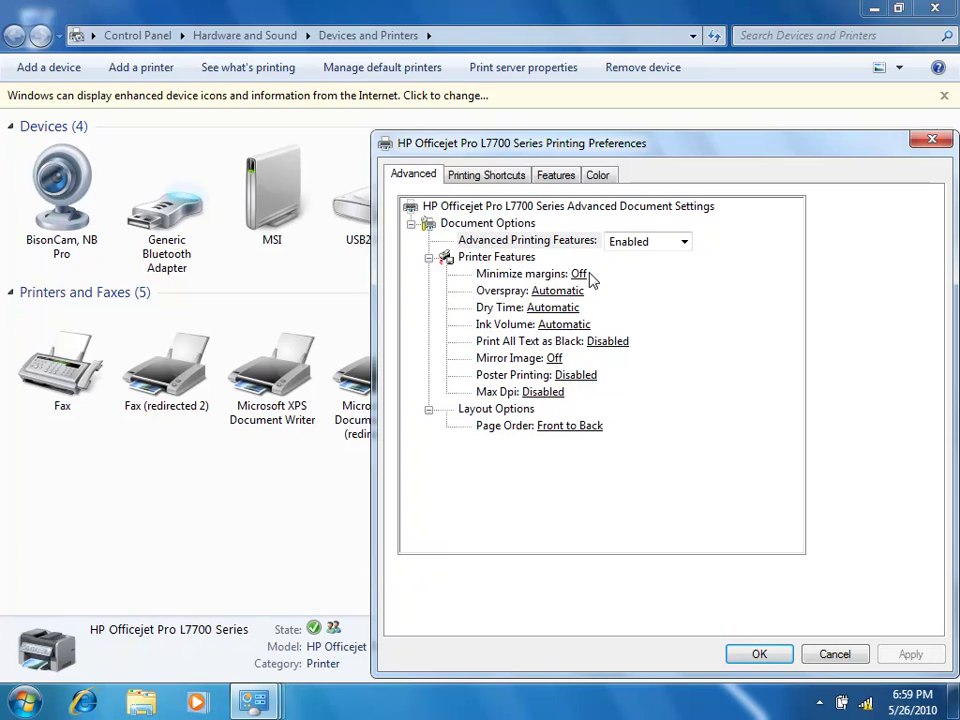
{"action": "left_click", "coordinate": [574, 181]}
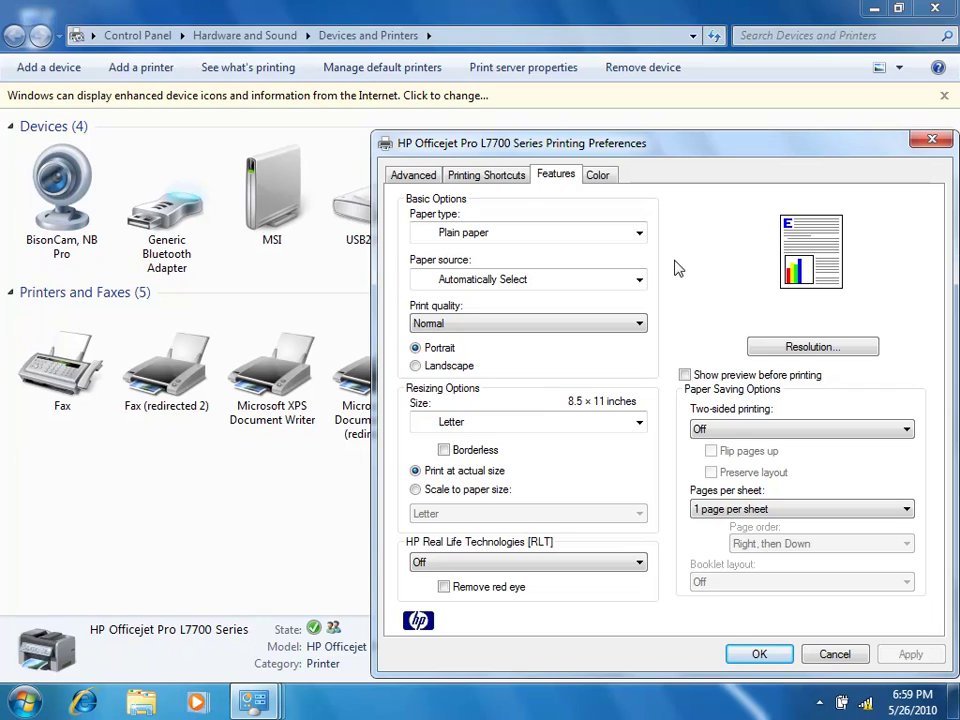
{"action": "left_click", "coordinate": [639, 233]}
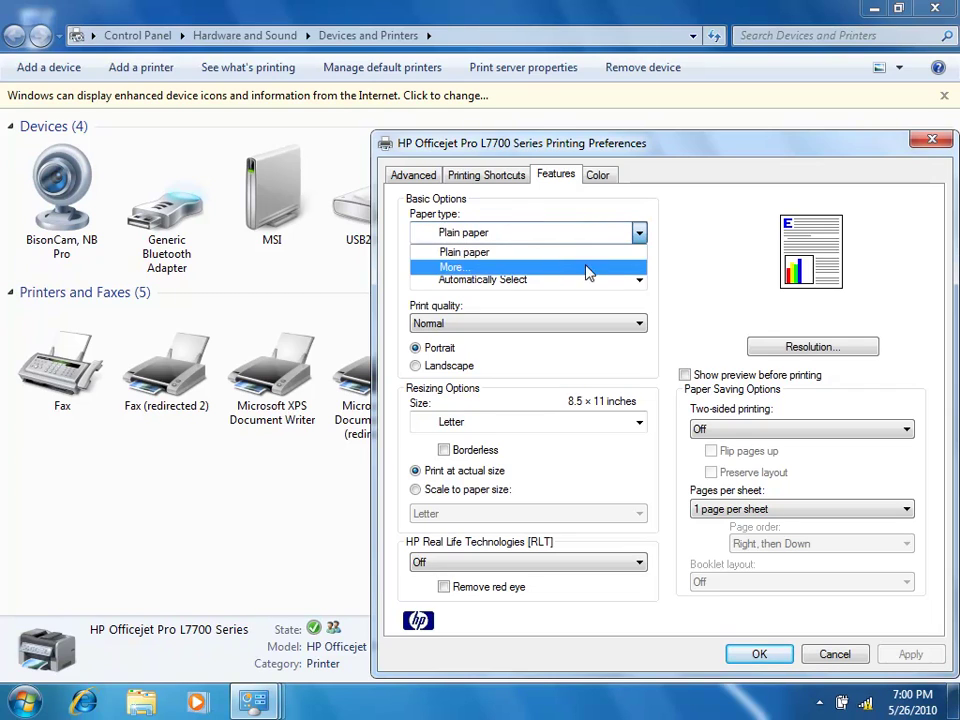
{"action": "left_click", "coordinate": [678, 292]}
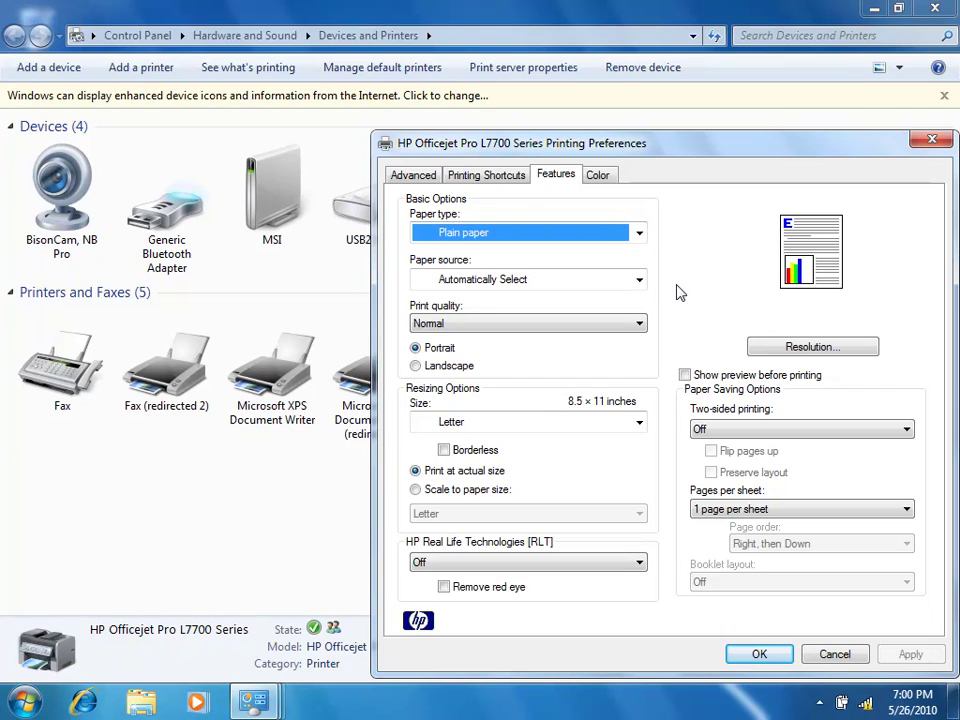
{"action": "left_click", "coordinate": [790, 262]}
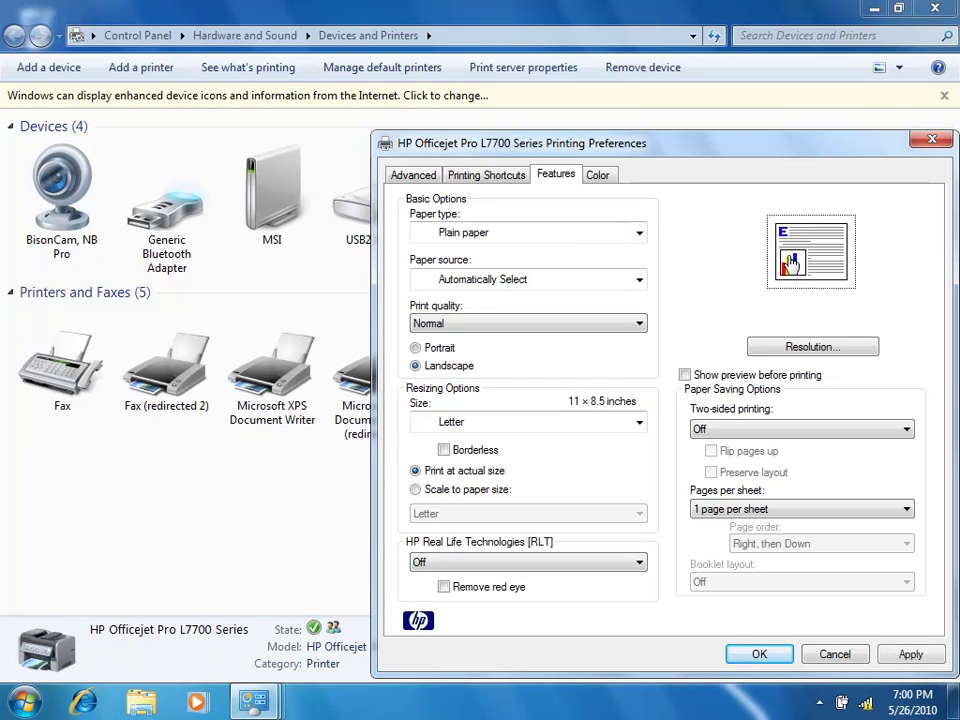
{"action": "left_click", "coordinate": [790, 262]}
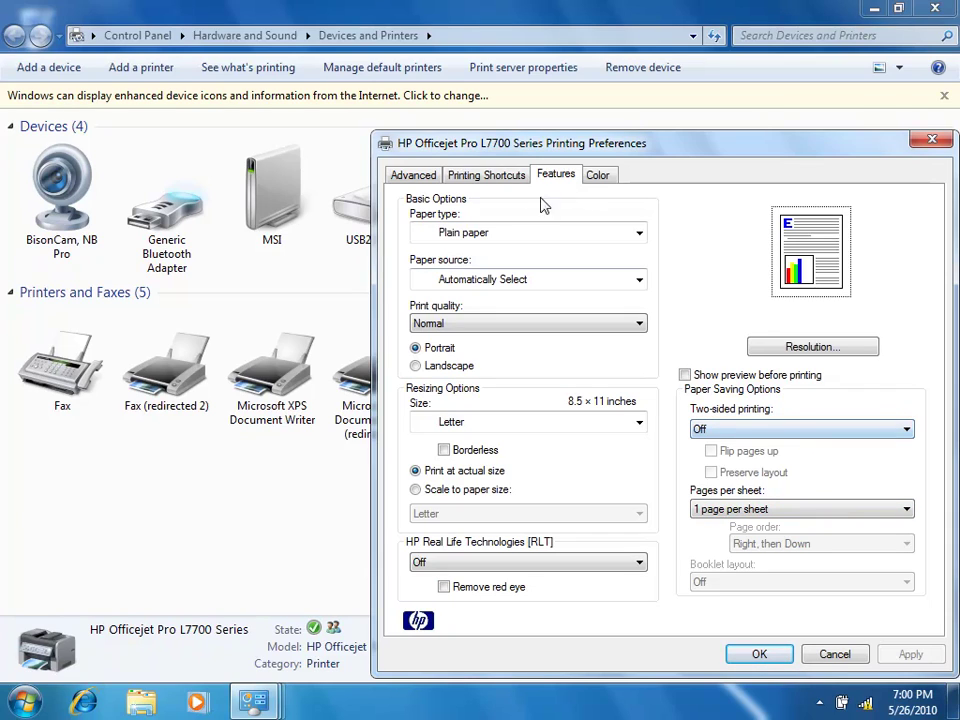
- Review the color options and the advanced color settings, and close the printing preferences without changing anything
{"action": "left_click", "coordinate": [598, 176]}
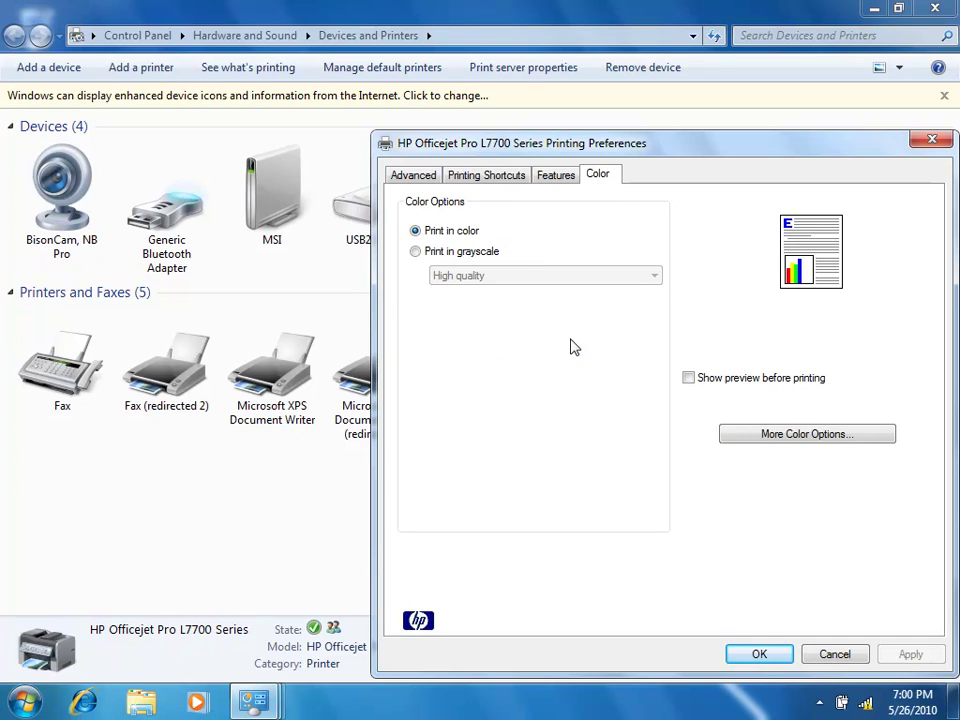
{"action": "left_click", "coordinate": [843, 445]}
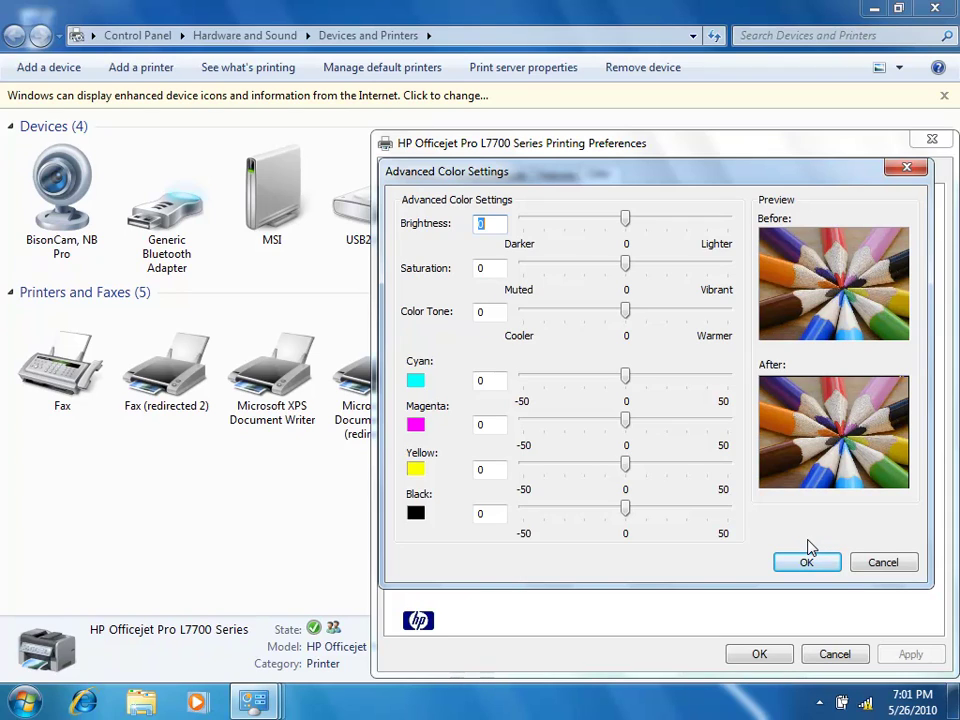
{"action": "left_click", "coordinate": [879, 563]}
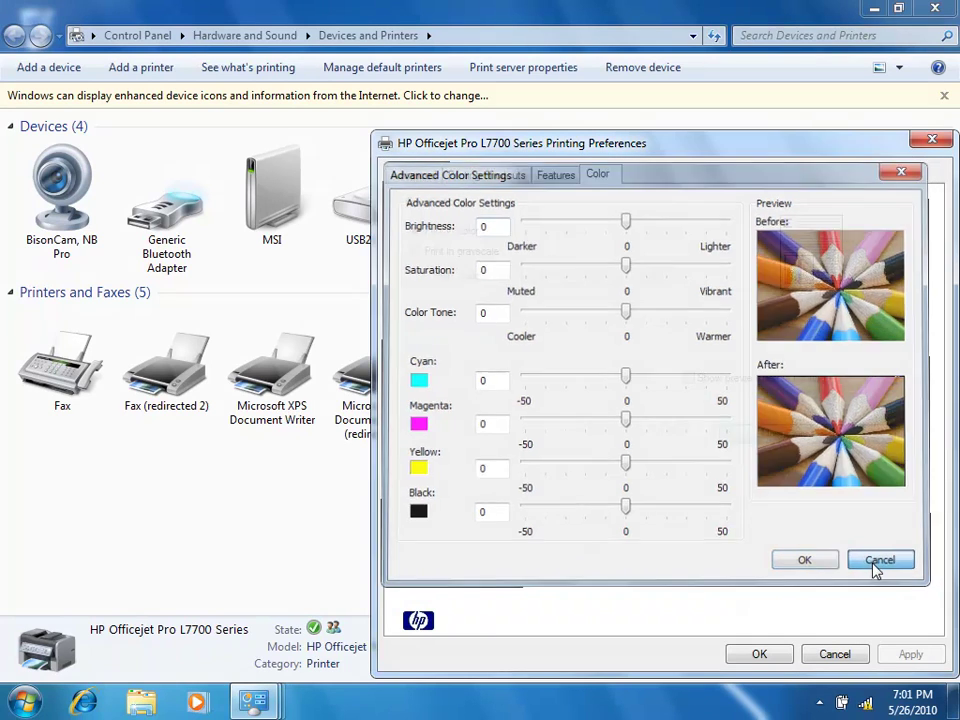
{"action": "left_click", "coordinate": [834, 653]}
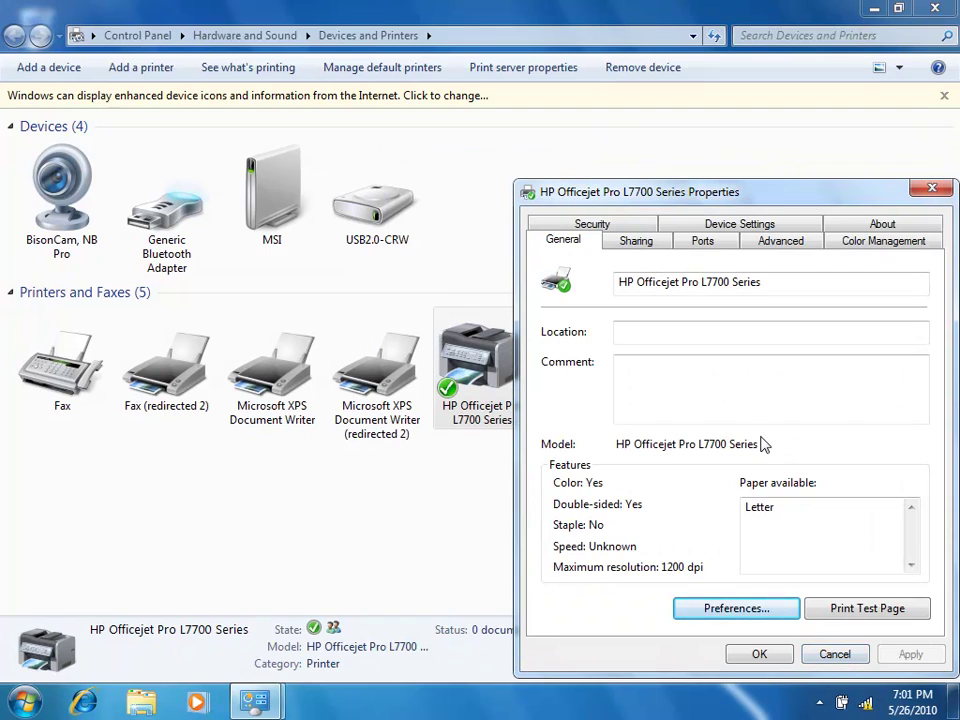
- Review the printer's sharing settings and share name, and try selecting the x64 additional driver before cancelling
{"action": "left_click", "coordinate": [636, 242]}
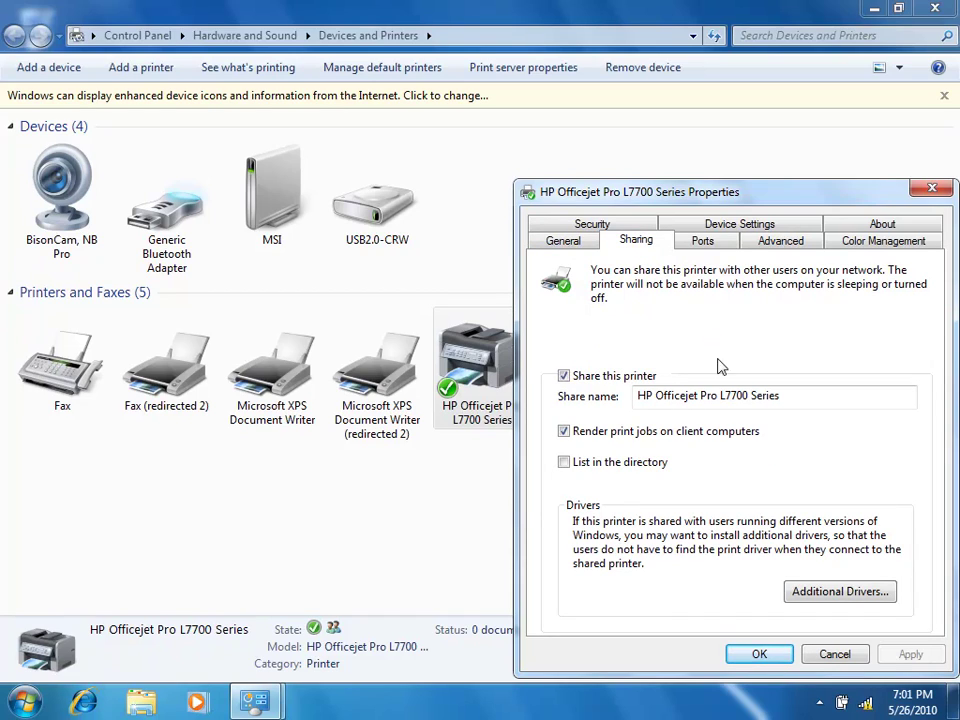
{"action": "left_click_drag", "start_coordinate": [638, 396], "coordinate": [827, 397]}
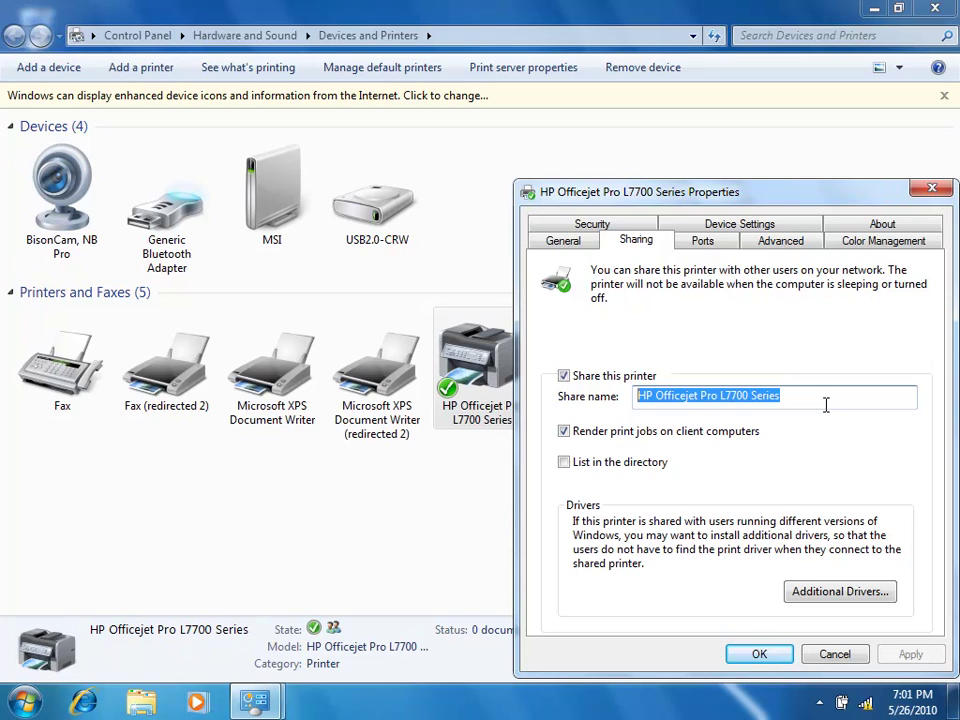
{"action": "left_click", "coordinate": [851, 594]}
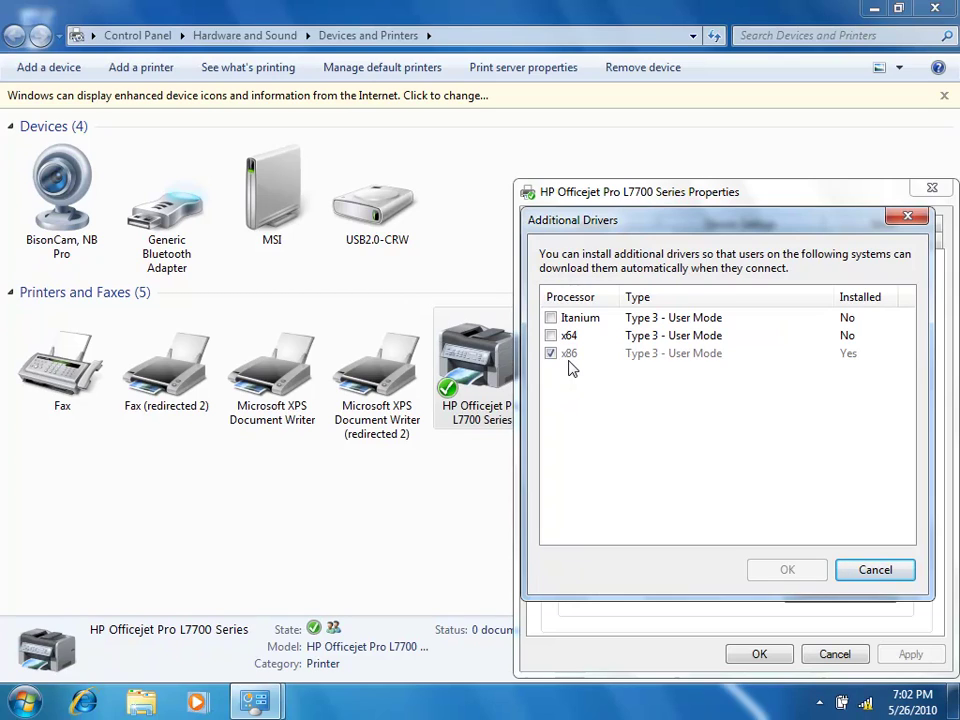
{"action": "left_click", "coordinate": [551, 336]}
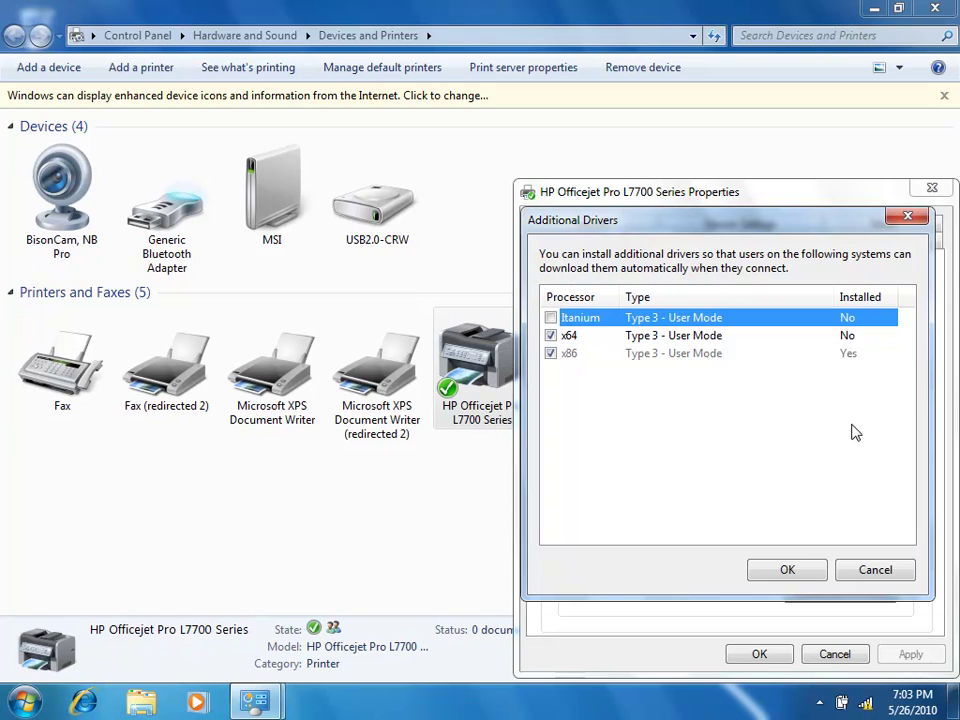
{"action": "left_click", "coordinate": [877, 572]}
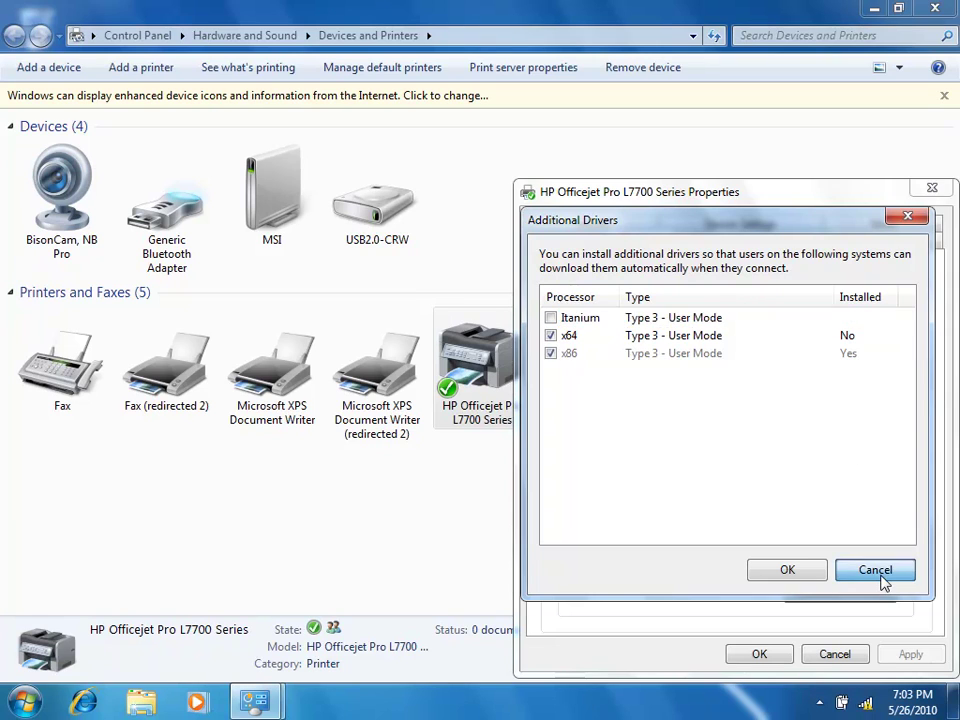
- Review the list of ports available to the HP Officejet Pro L7700 Series
{"action": "left_click", "coordinate": [704, 241]}
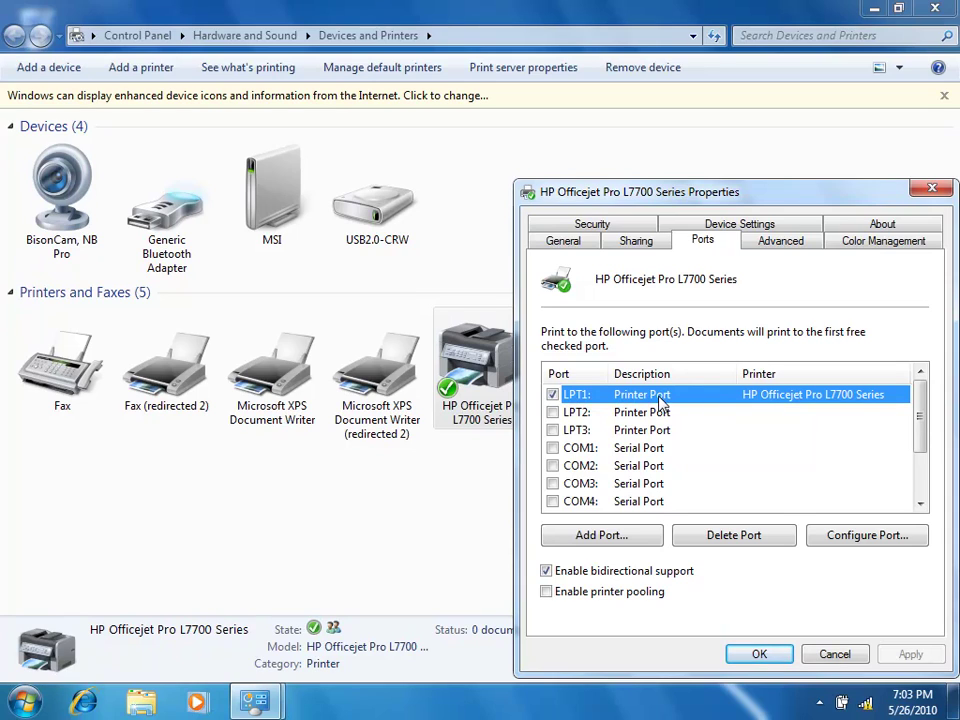
{"action": "left_click_drag", "start_coordinate": [922, 420], "coordinate": [921, 500]}
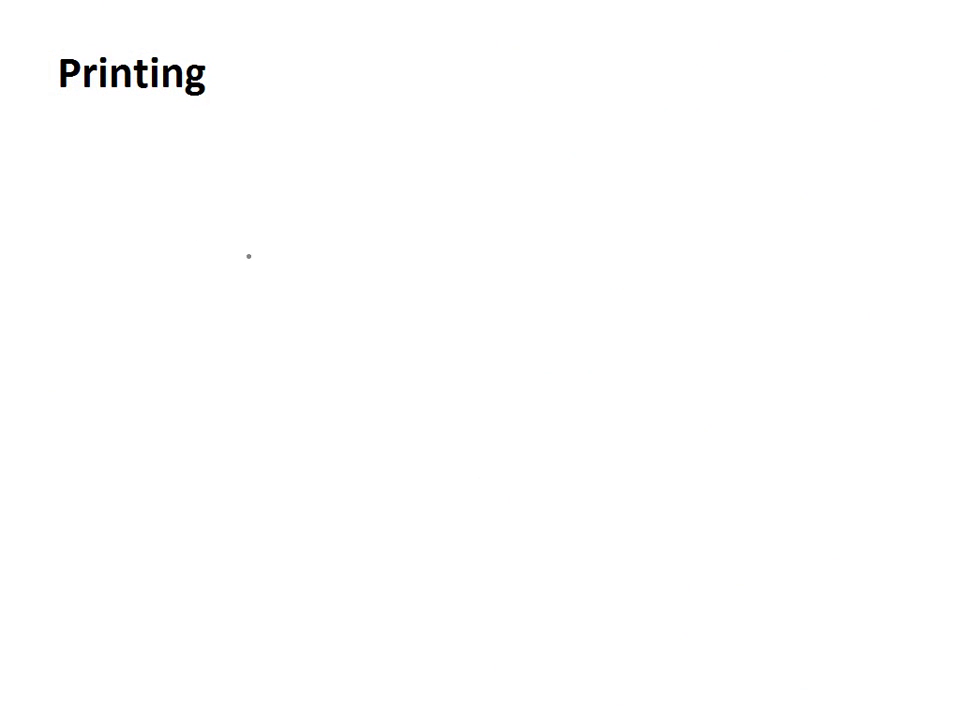
{"action": "mouse_move", "coordinate": [171, 371]}
{"action": "left_mouse_down"}
{"action": "mouse_move", "coordinate": [178, 421]}
{"action": "mouse_move", "coordinate": [243, 408]}
{"action": "mouse_move", "coordinate": [188, 414]}
{"action": "left_mouse_up"}
{"action": "mouse_move", "coordinate": [193, 357]}
{"action": "left_mouse_down"}
{"action": "mouse_move", "coordinate": [208, 331]}
{"action": "mouse_move", "coordinate": [215, 352]}
{"action": "left_mouse_up"}
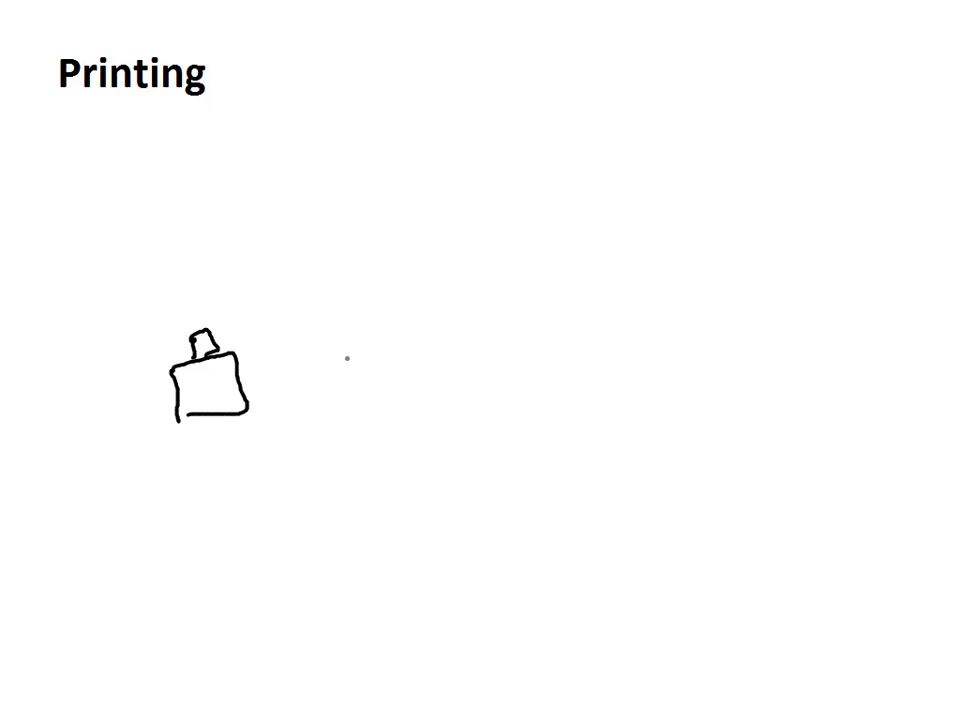
{"action": "mouse_move", "coordinate": [377, 336]}
{"action": "left_mouse_down"}
{"action": "mouse_move", "coordinate": [380, 393]}
{"action": "mouse_move", "coordinate": [403, 398]}
{"action": "mouse_move", "coordinate": [382, 398]}
{"action": "mouse_move", "coordinate": [387, 317]}
{"action": "mouse_move", "coordinate": [425, 328]}
{"action": "left_mouse_up"}
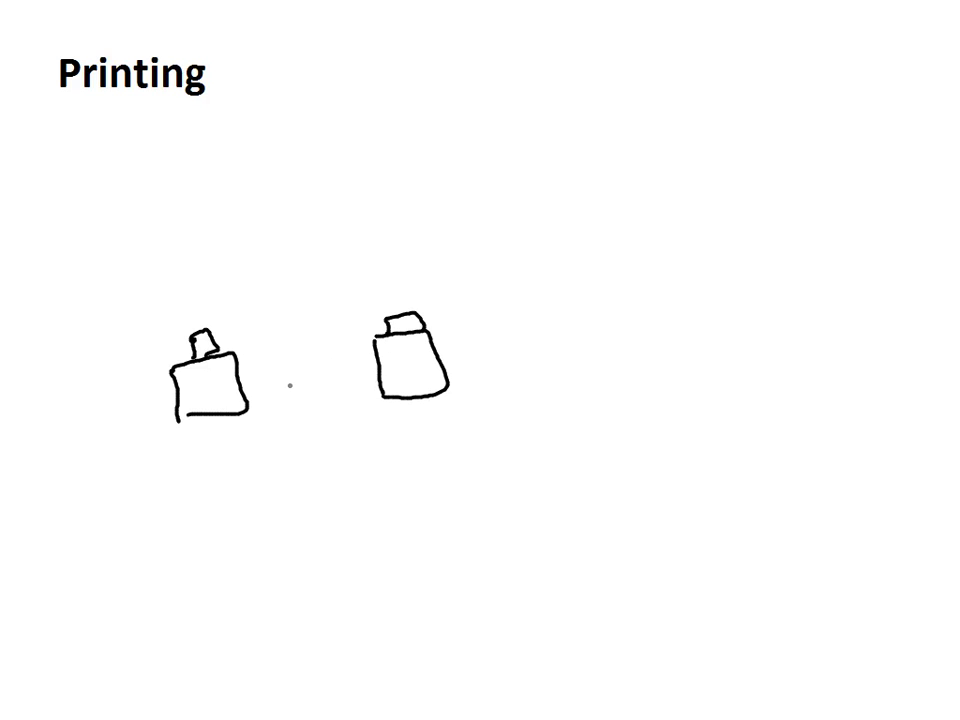
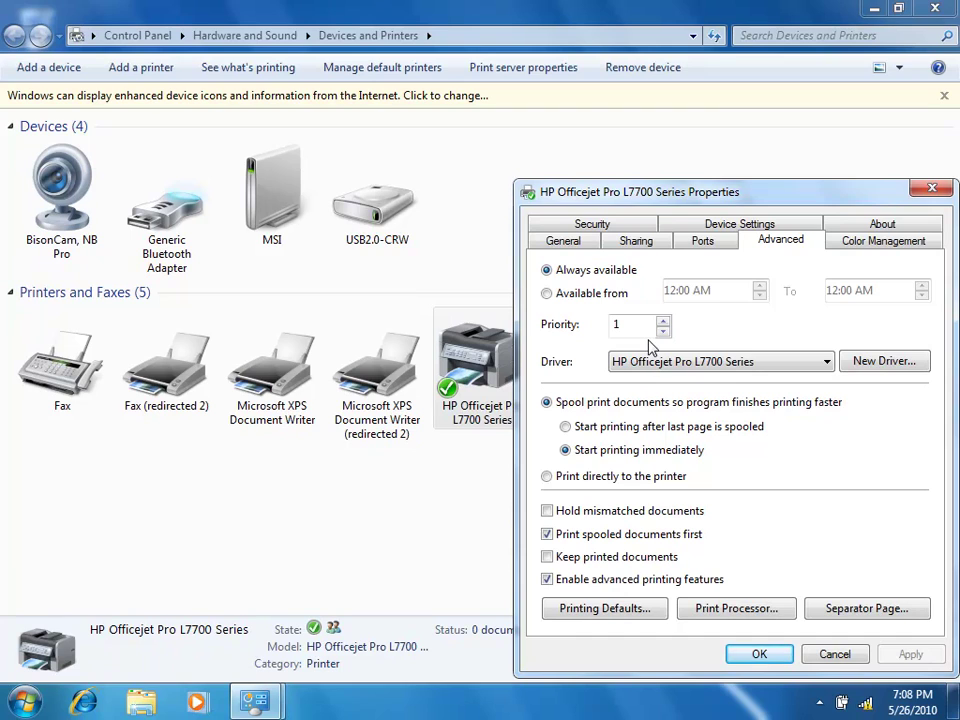
- Rename the HP Officejet Pro L7700 Series as My Printer in its printer properties
{"action": "left_click", "coordinate": [831, 656]}
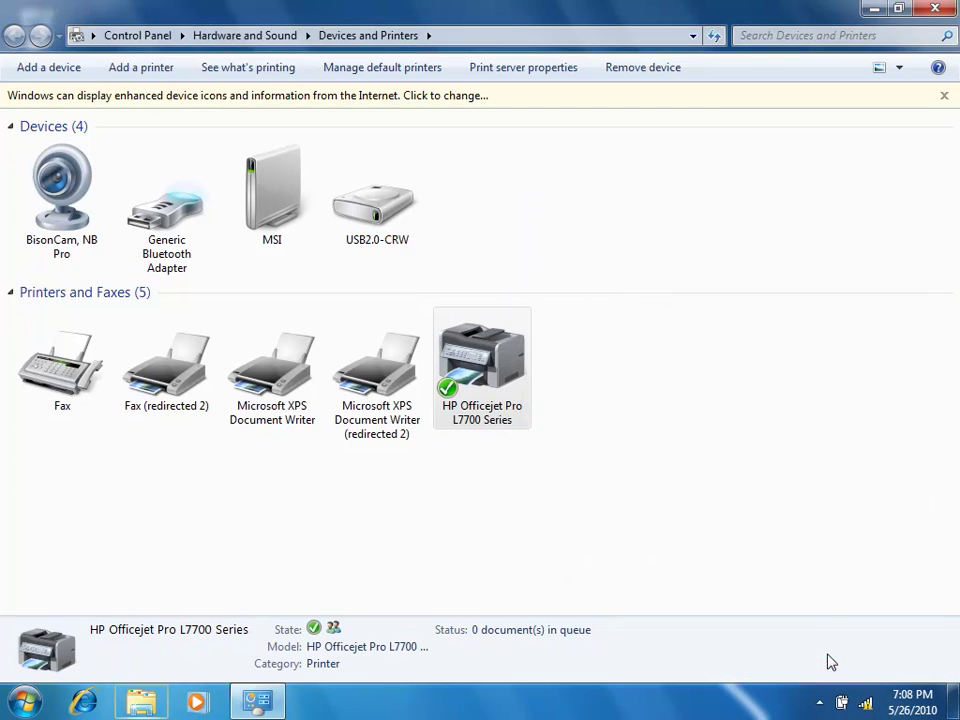
{"action": "right_click", "coordinate": [492, 351]}
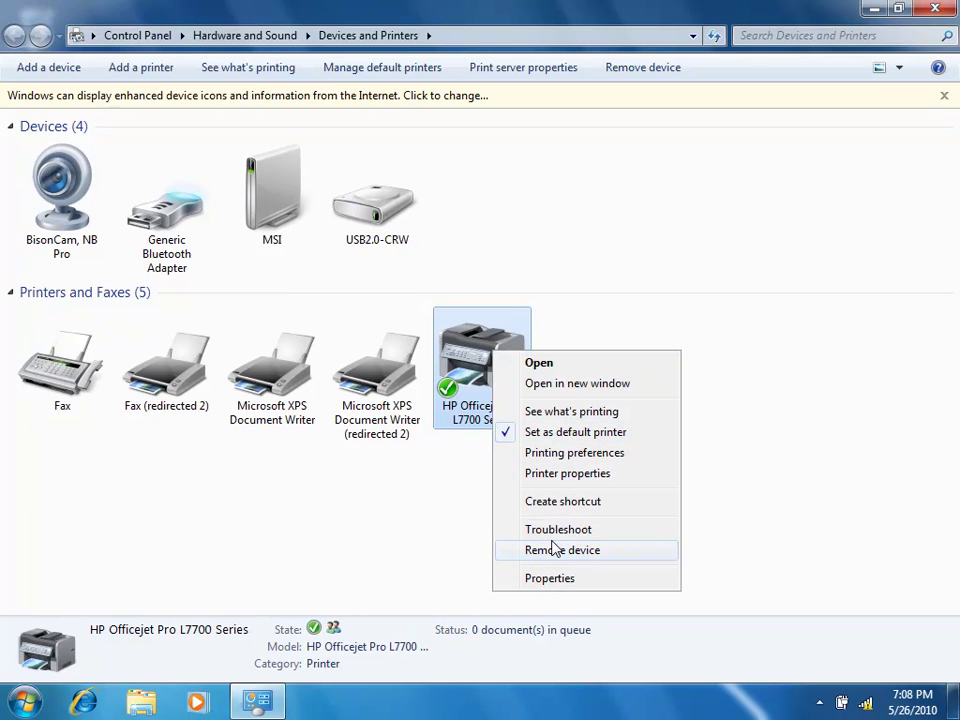
{"action": "left_click", "coordinate": [560, 472]}
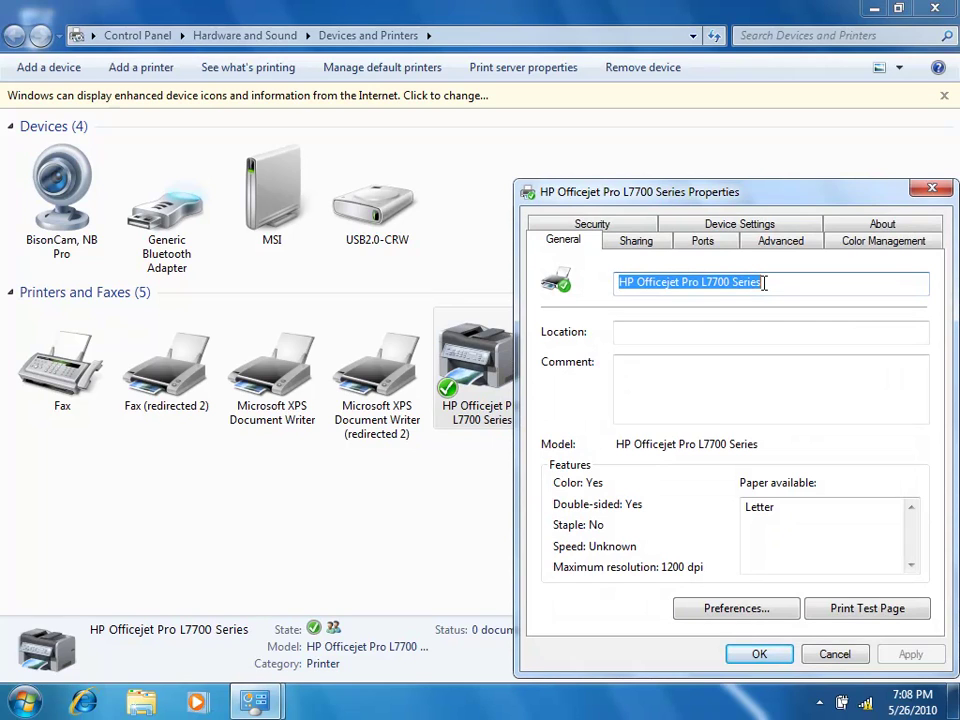
{"action": "type", "text": "My Prin"}
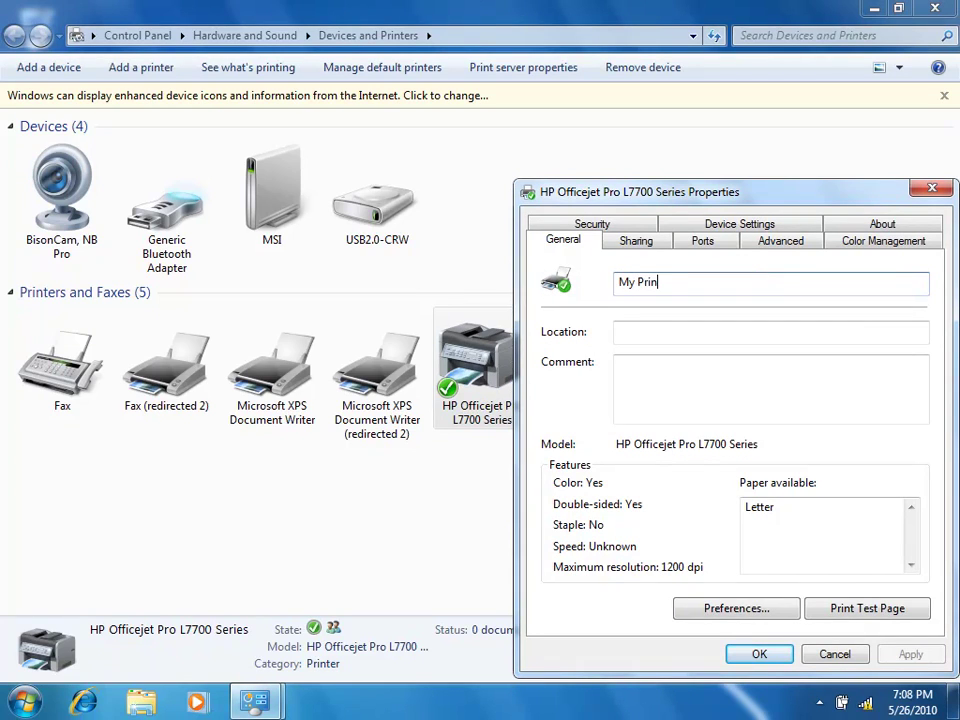
{"action": "type", "text": "ter"}
{"action": "left_click", "coordinate": [757, 654]}
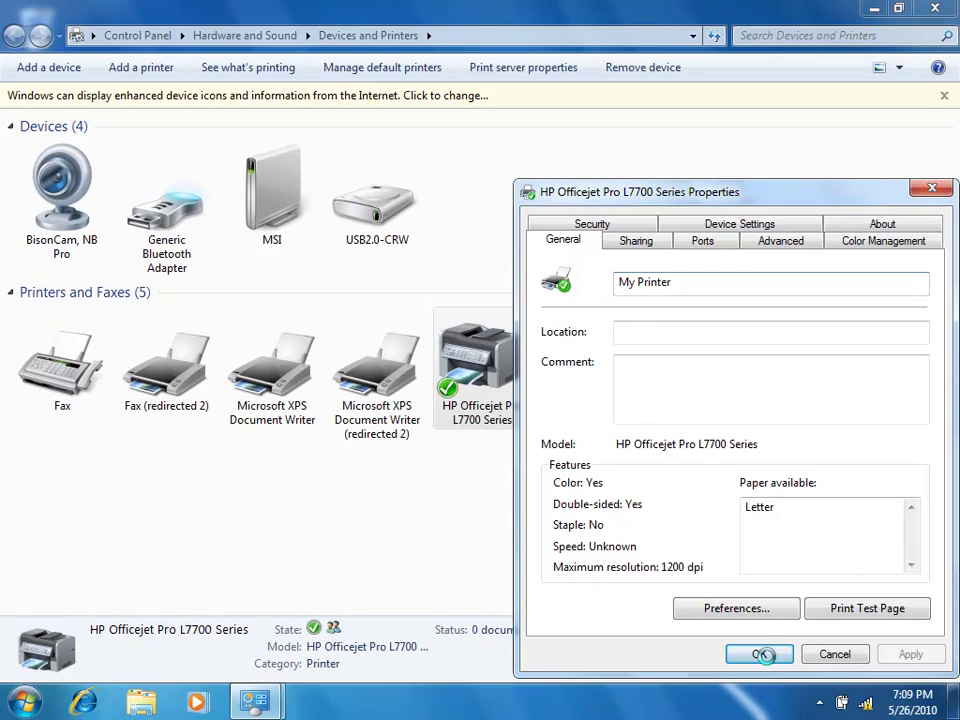
{"action": "left_click", "coordinate": [527, 391]}
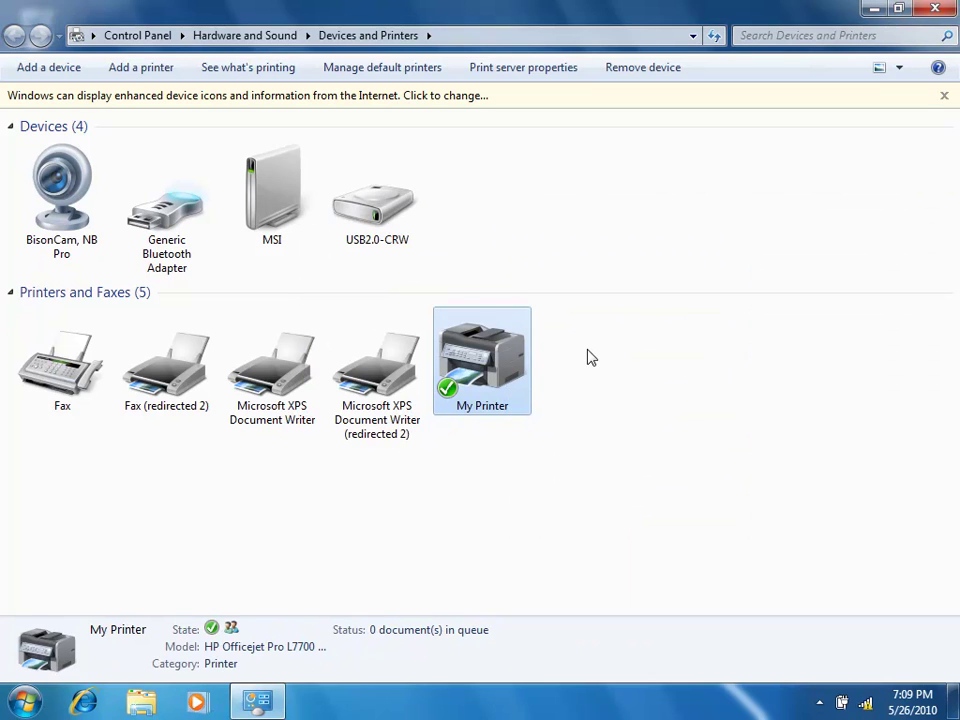
- Add a second local printer on the existing LPT1 port, using the currently installed HP Officejet Pro L7700 Series driver
{"action": "left_click", "coordinate": [155, 69]}
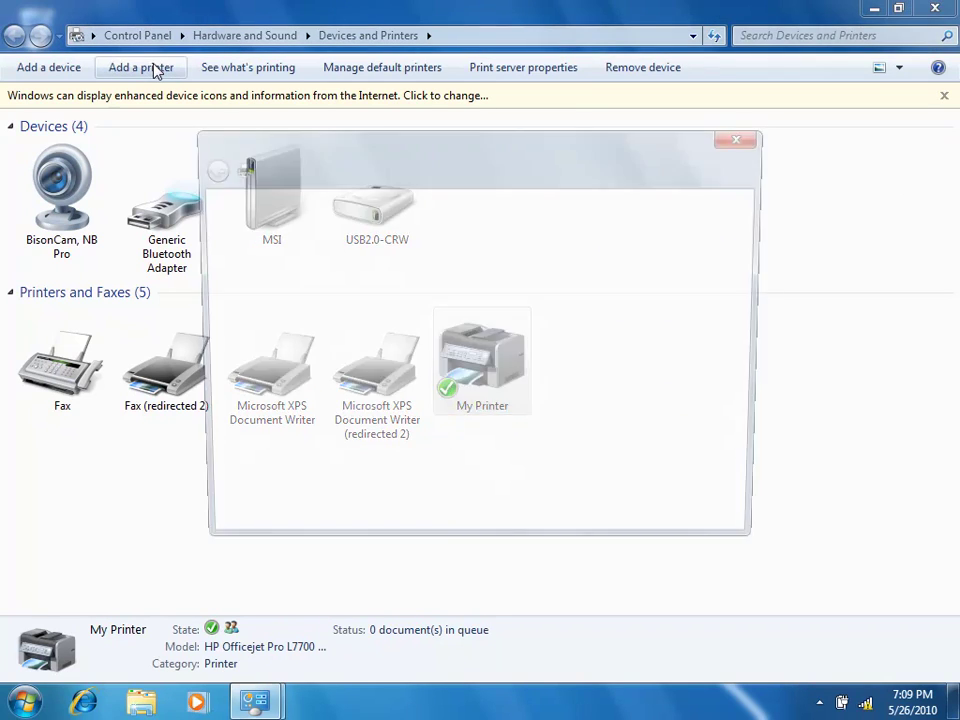
{"action": "left_click", "coordinate": [368, 284]}
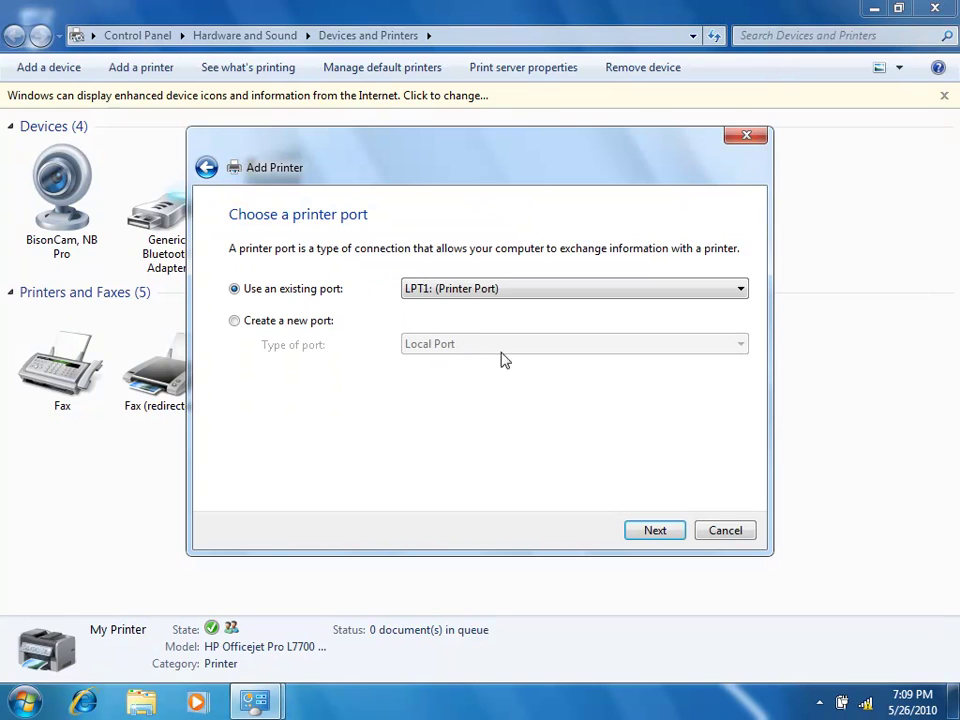
{"action": "left_click", "coordinate": [655, 531]}
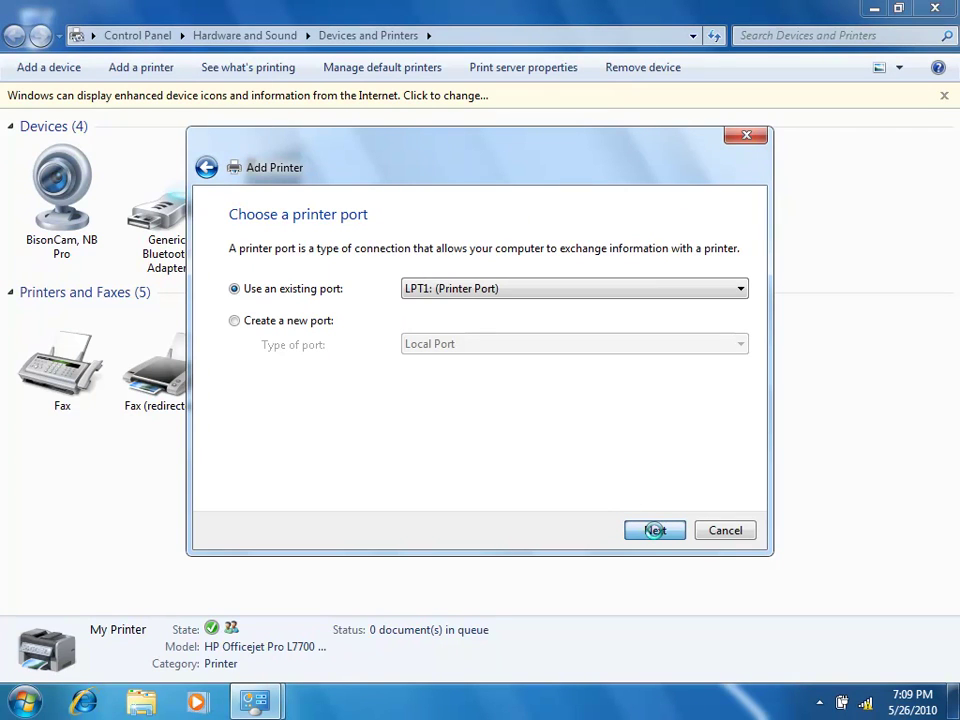
{"action": "left_click", "coordinate": [500, 422]}
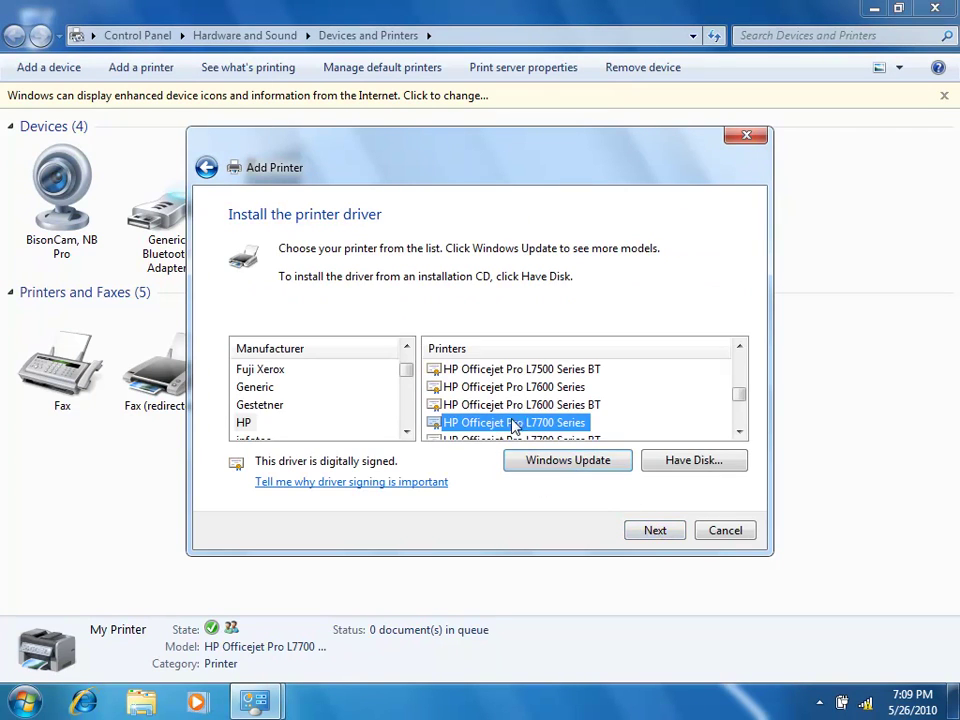
{"action": "left_click", "coordinate": [655, 531]}
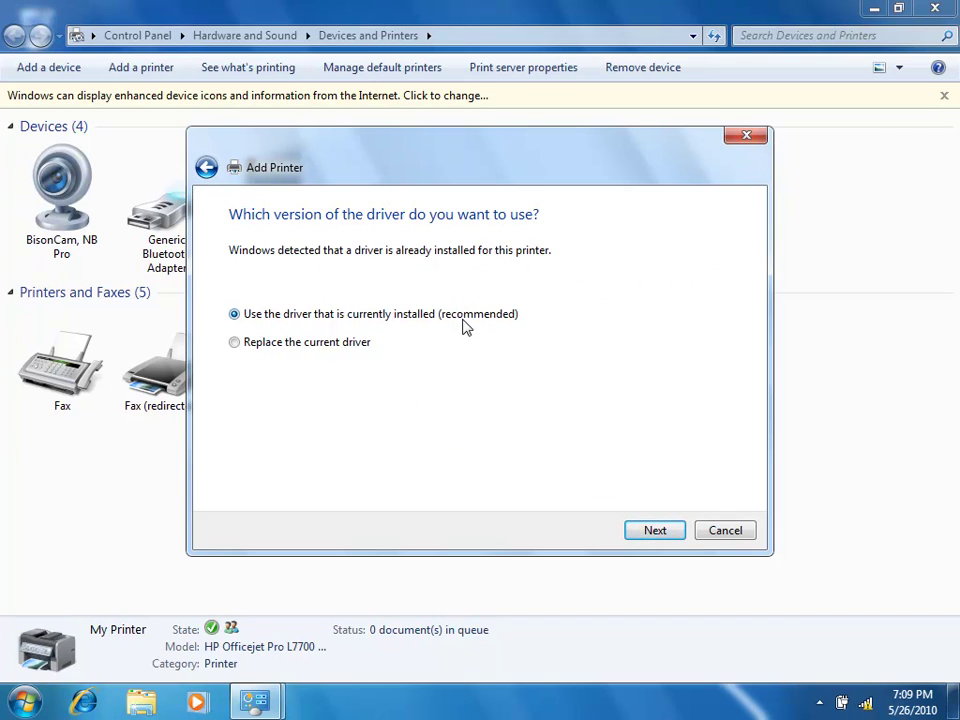
{"action": "left_click", "coordinate": [654, 532]}
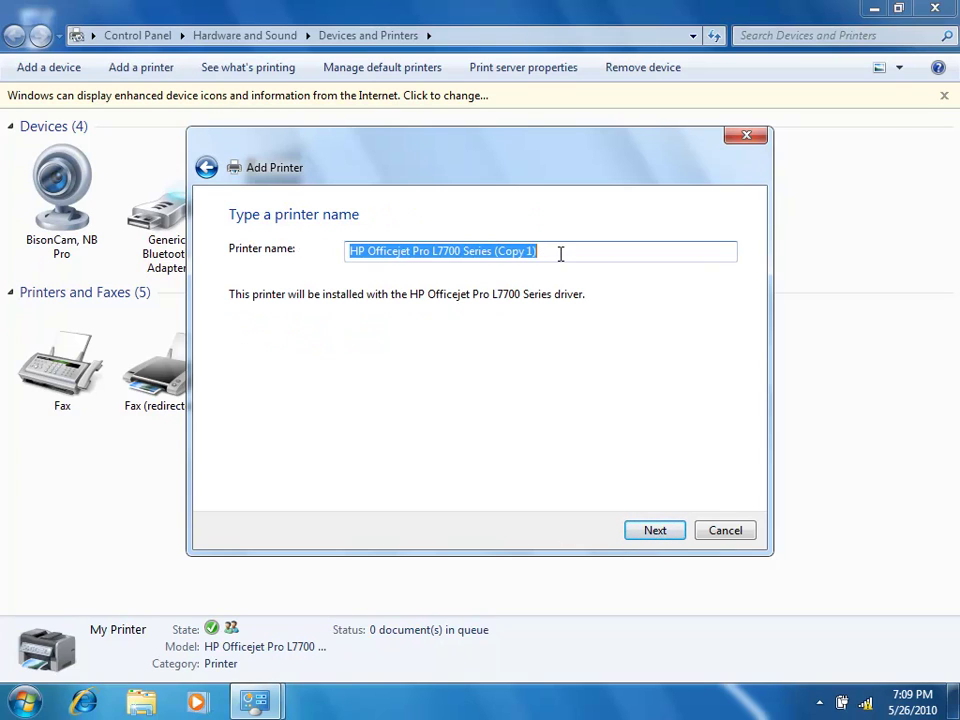
- Name the new printer Other People, share it under that name, and finish adding it without making it the default printer
{"action": "type", "text": "Other People"}
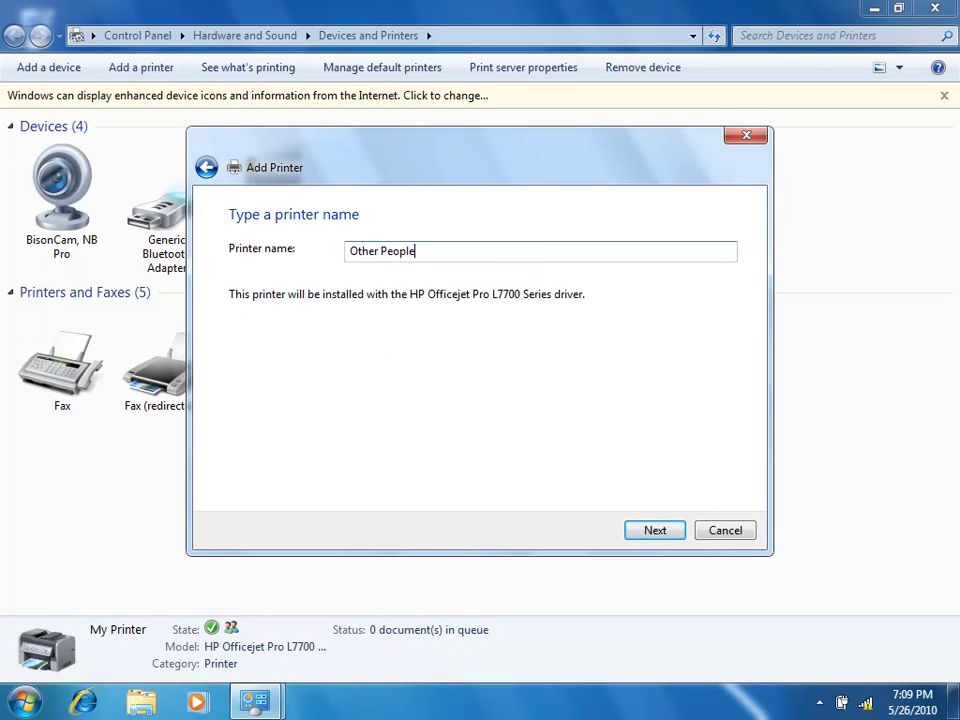
{"action": "left_click", "coordinate": [662, 532]}
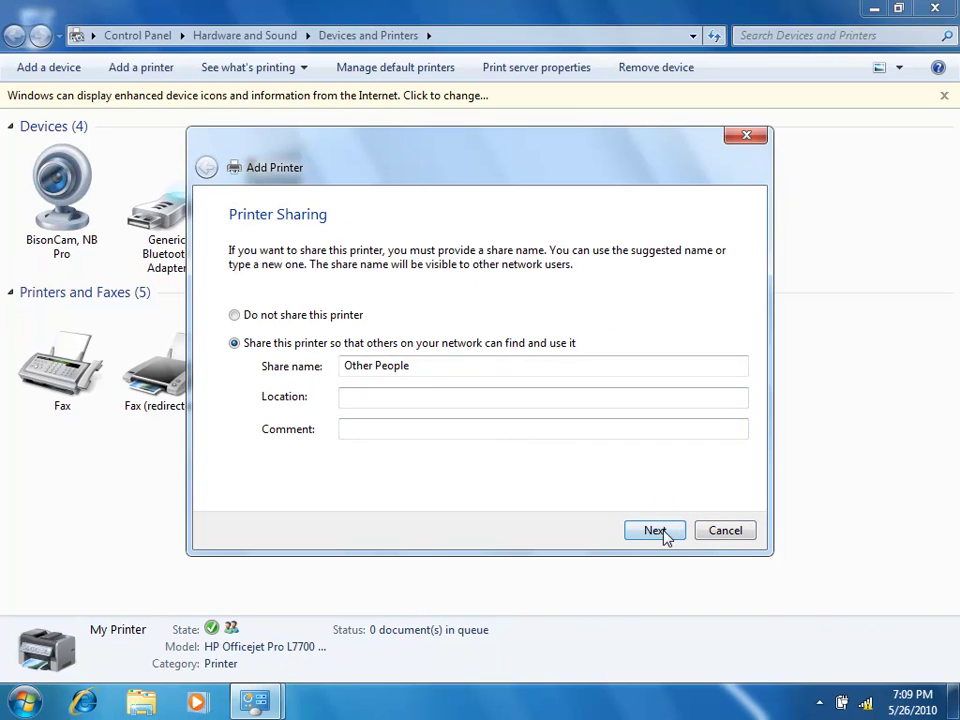
{"action": "left_click", "coordinate": [656, 531]}
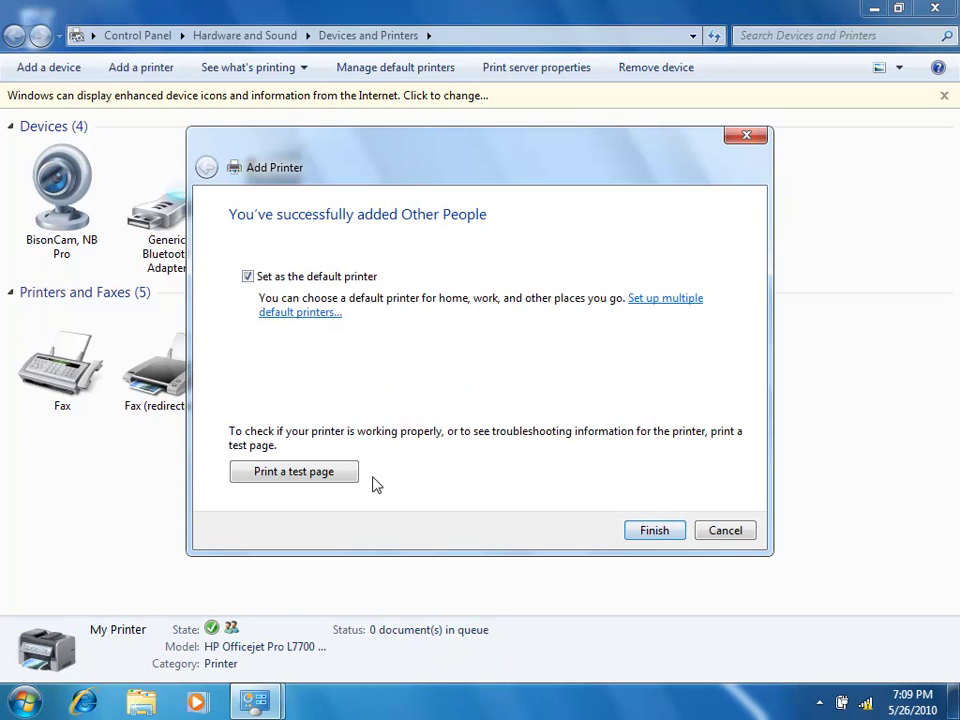
{"action": "left_click", "coordinate": [281, 278]}
{"action": "left_click", "coordinate": [657, 532]}
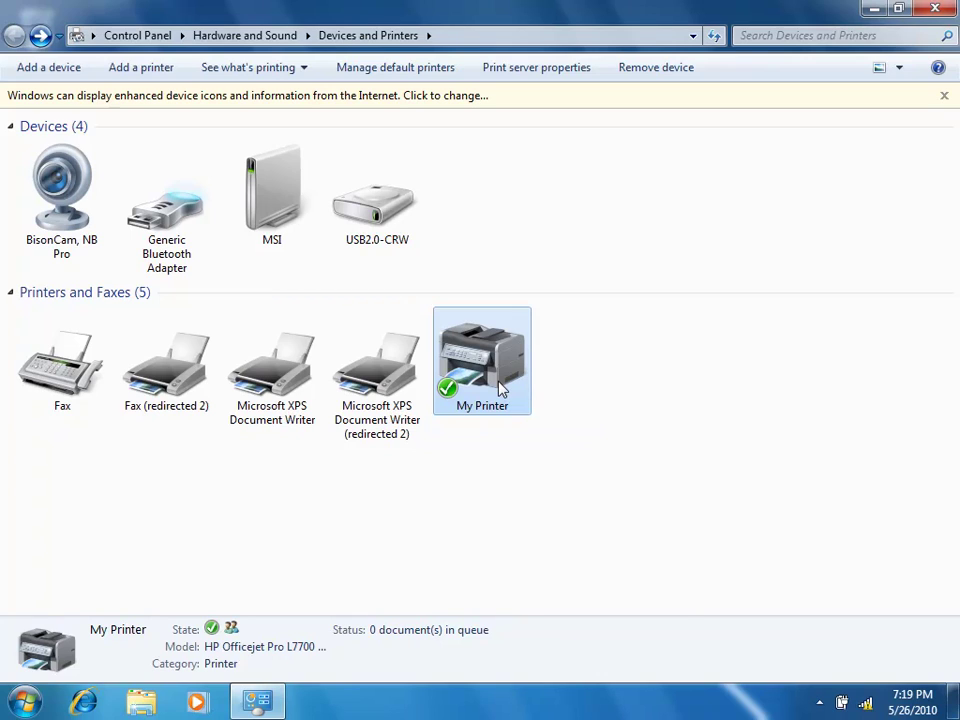
- Open the printer properties of My Printer and set its priority to 2 in the advanced settings
{"action": "right_click", "coordinate": [498, 381]}
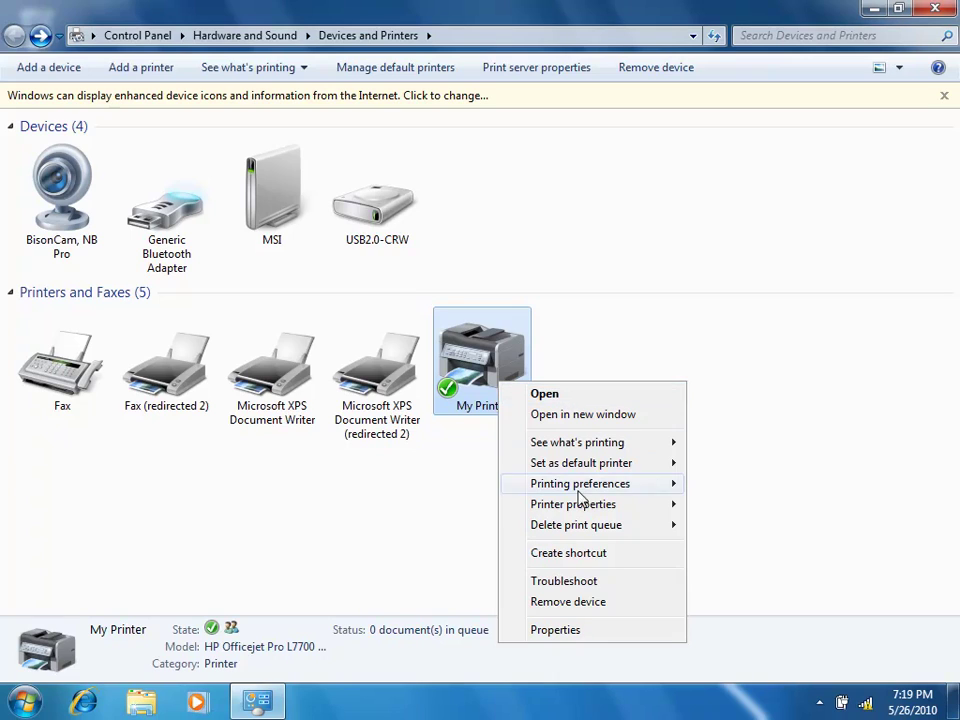
{"action": "mouse_move", "coordinate": [580, 508]}
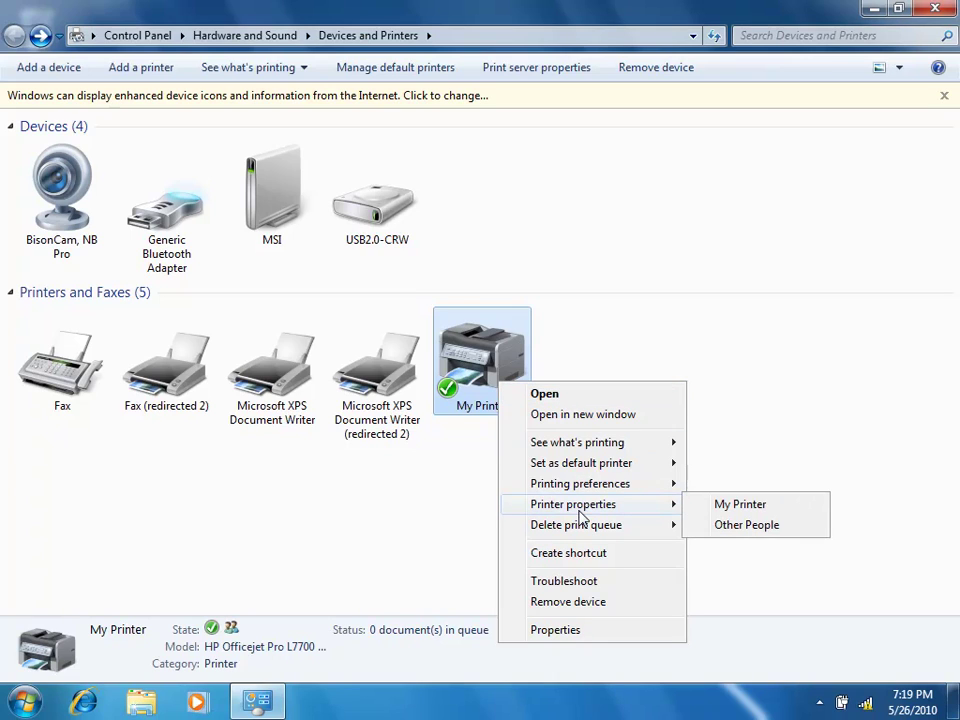
{"action": "left_click", "coordinate": [784, 510]}
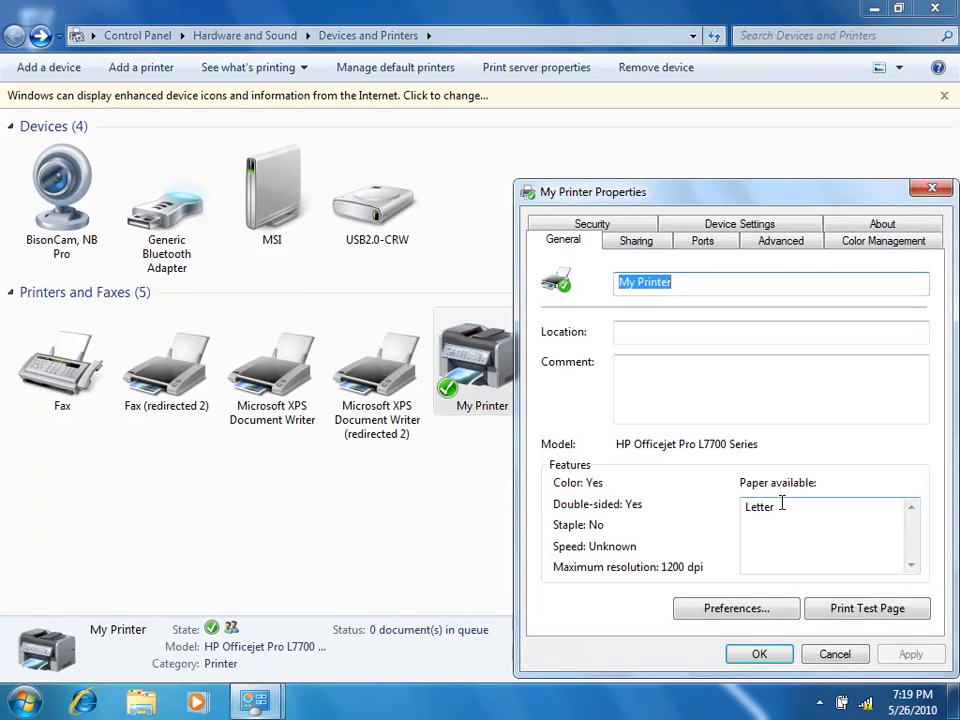
{"action": "left_click", "coordinate": [785, 245]}
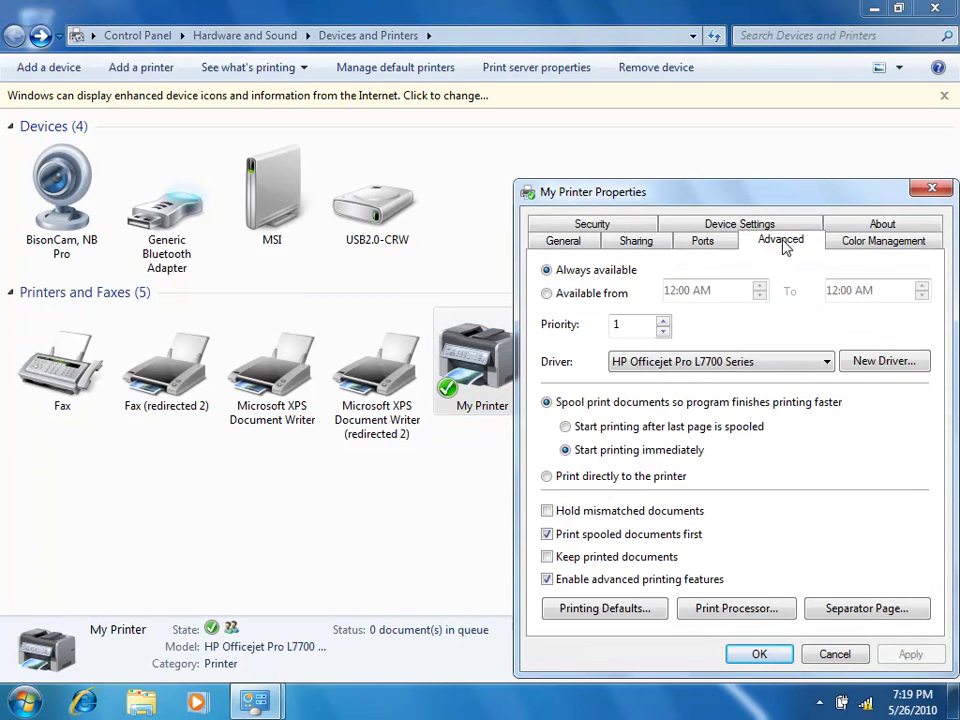
{"action": "left_click", "coordinate": [663, 322]}
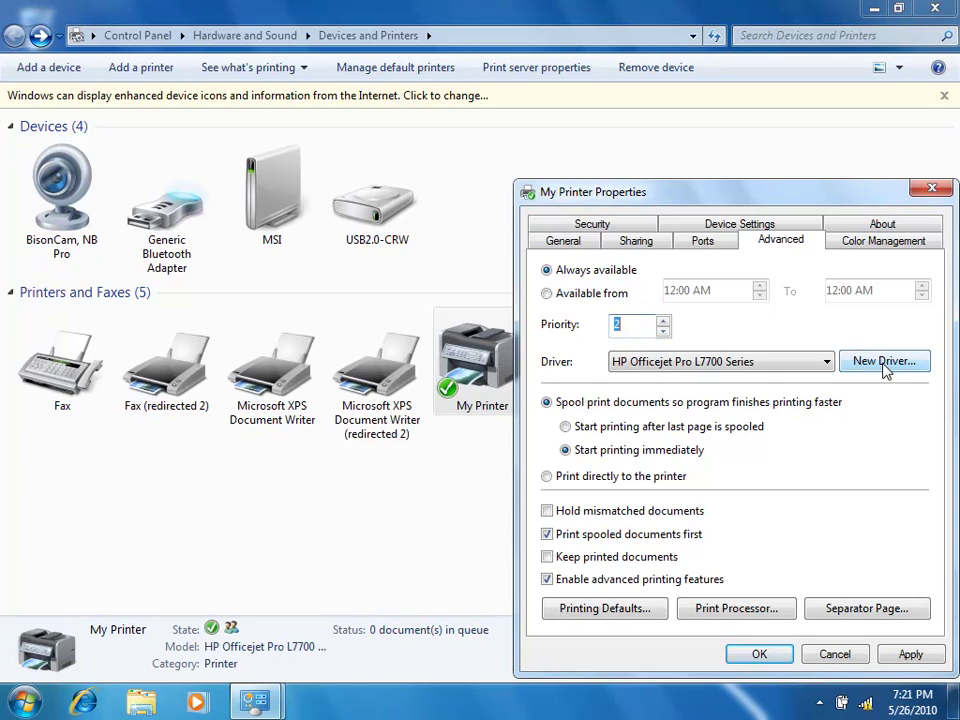
- Check the driver choices and Add Printer Driver Wizard for My Printer, and toggle Hold mismatched documents on and back off
{"action": "left_click", "coordinate": [829, 368]}
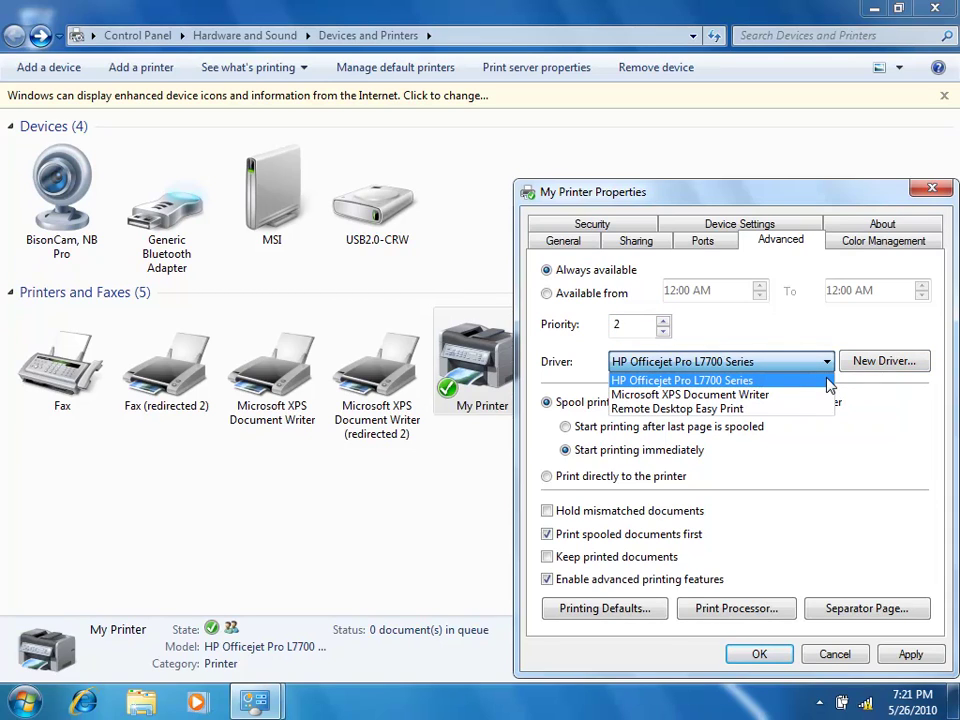
{"action": "left_click", "coordinate": [899, 371]}
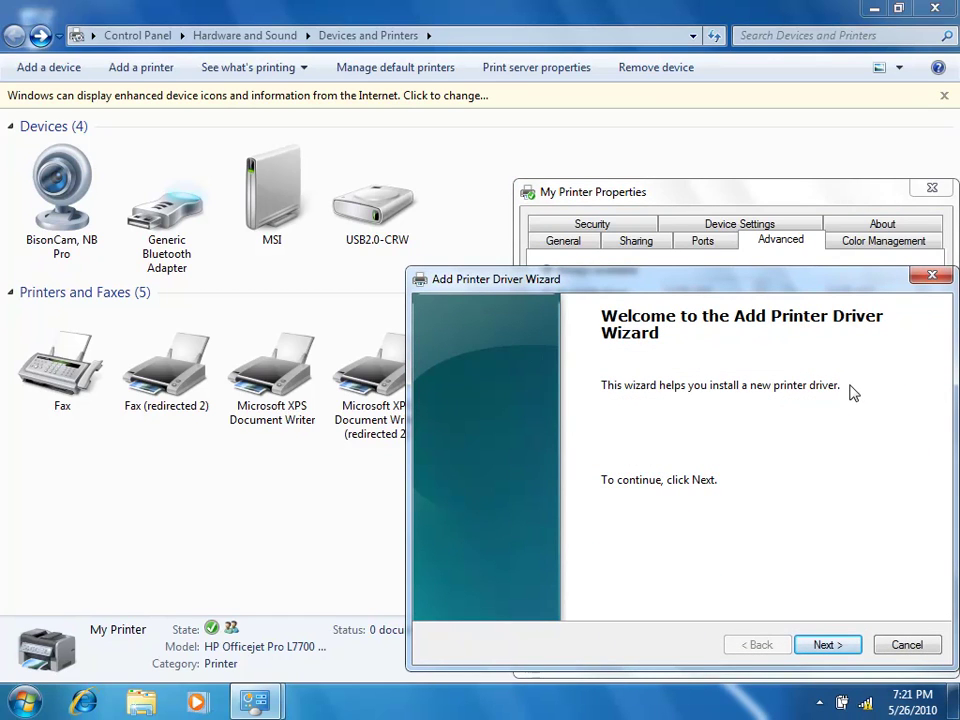
{"action": "left_click", "coordinate": [907, 644]}
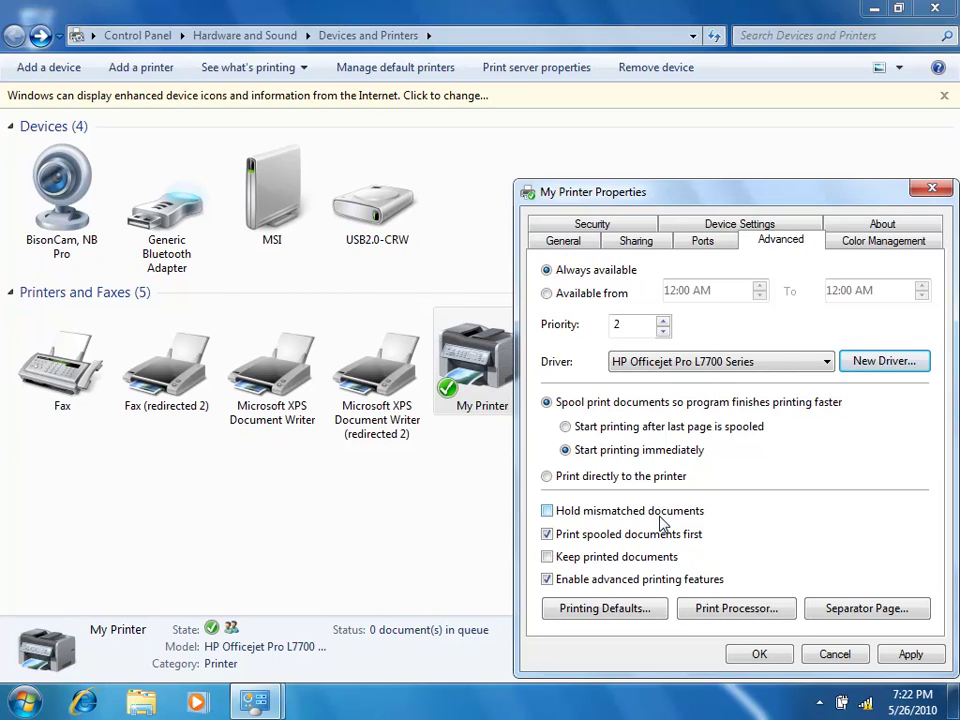
{"action": "left_click", "coordinate": [659, 517]}
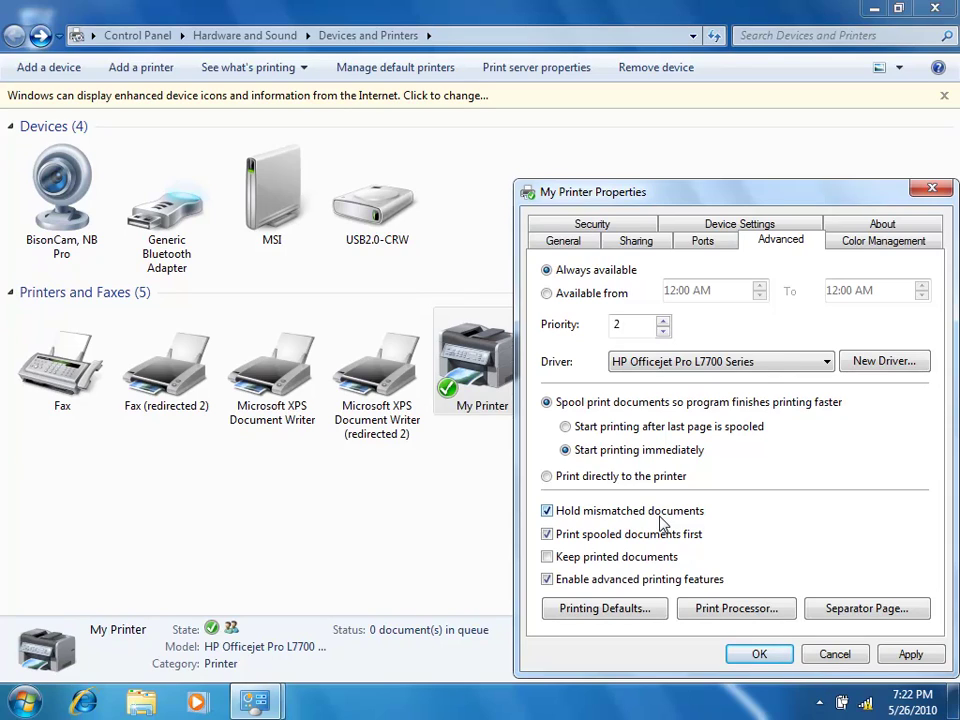
{"action": "left_click", "coordinate": [659, 516]}
- Review the printing defaults, print processor and separator page dialogs of My Printer, cancelling each one
{"action": "left_click", "coordinate": [656, 612]}
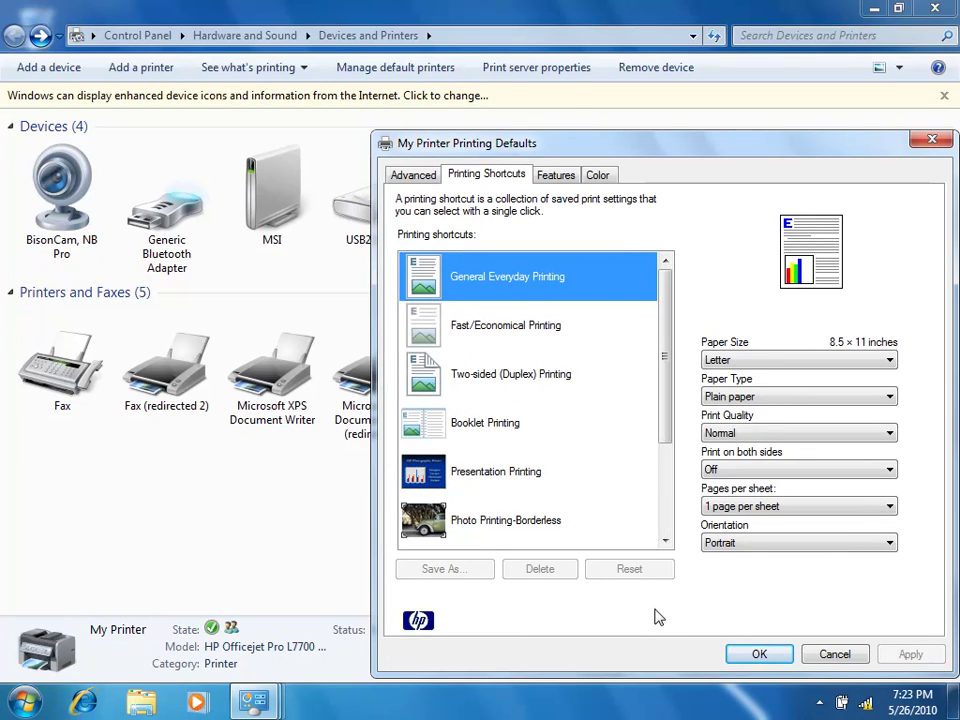
{"action": "left_click", "coordinate": [834, 656]}
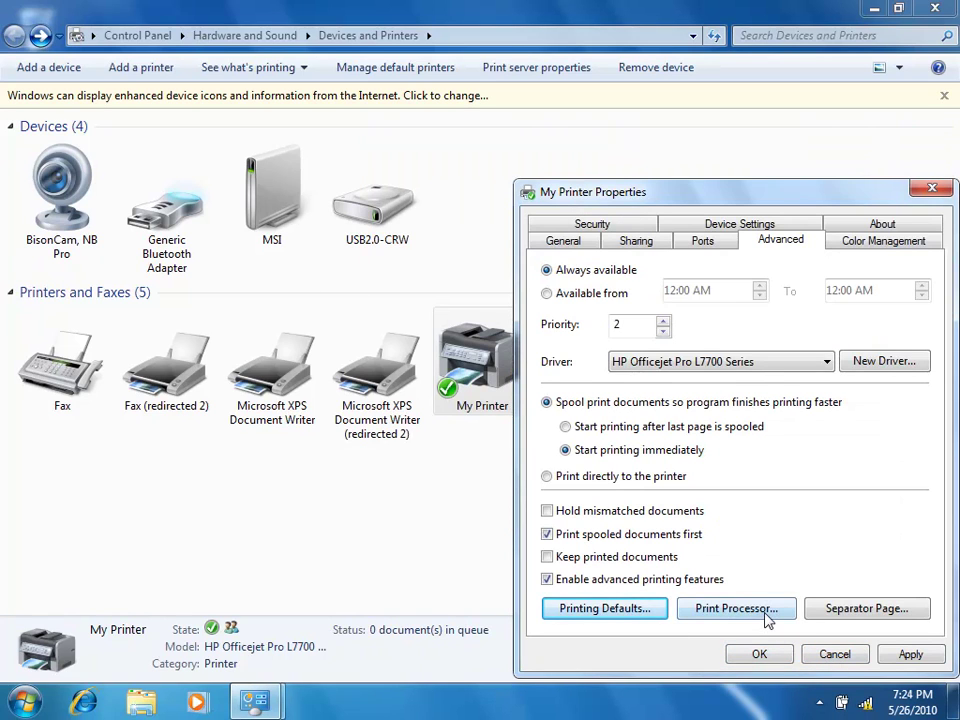
{"action": "left_click", "coordinate": [736, 608]}
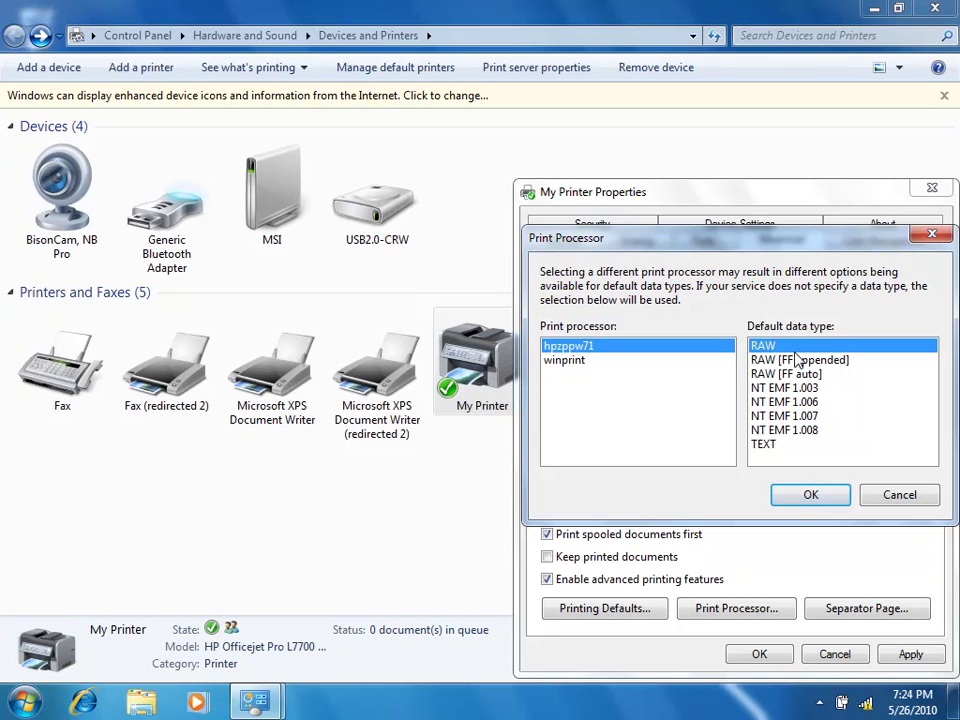
{"action": "left_click", "coordinate": [876, 497]}
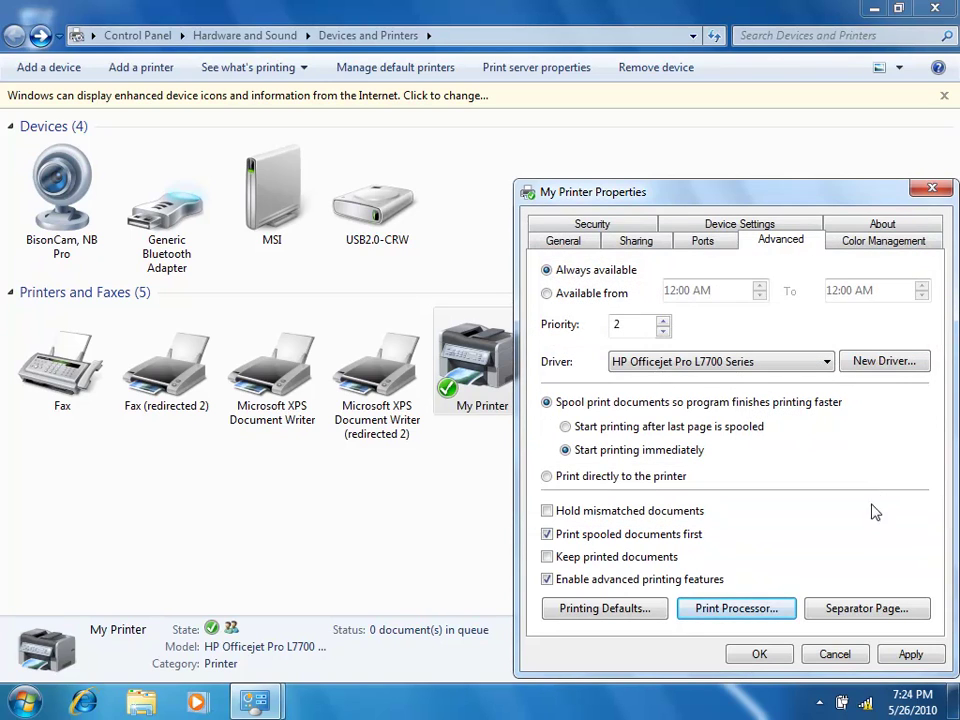
{"action": "left_click", "coordinate": [857, 614]}
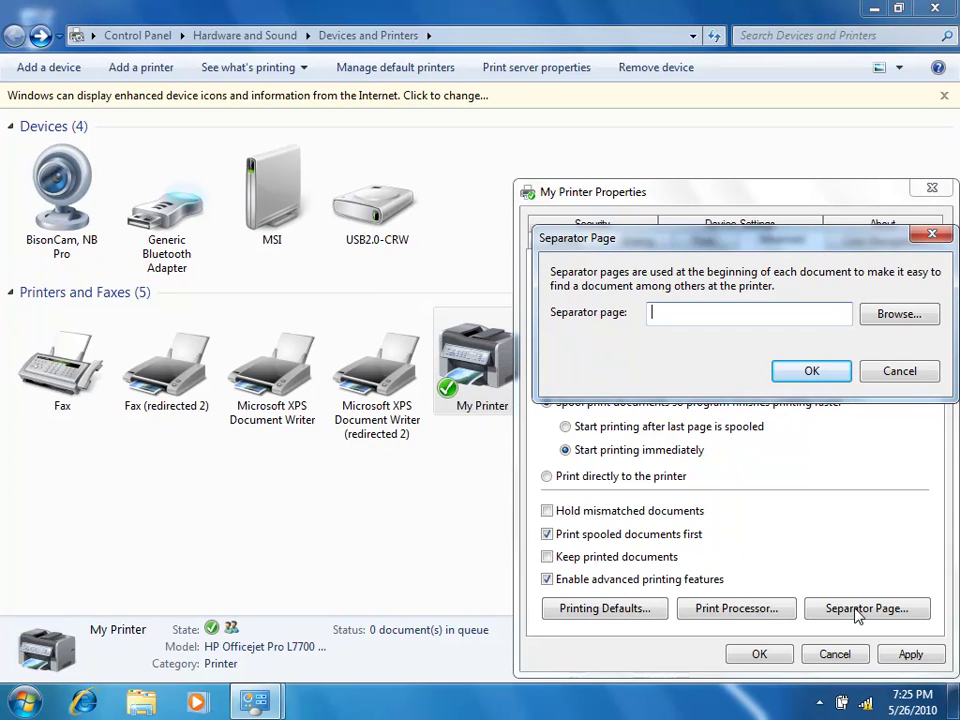
{"action": "left_click", "coordinate": [921, 379]}
- Open the Color Management settings from My Printer's properties, look them over and close them
{"action": "left_click", "coordinate": [891, 245]}
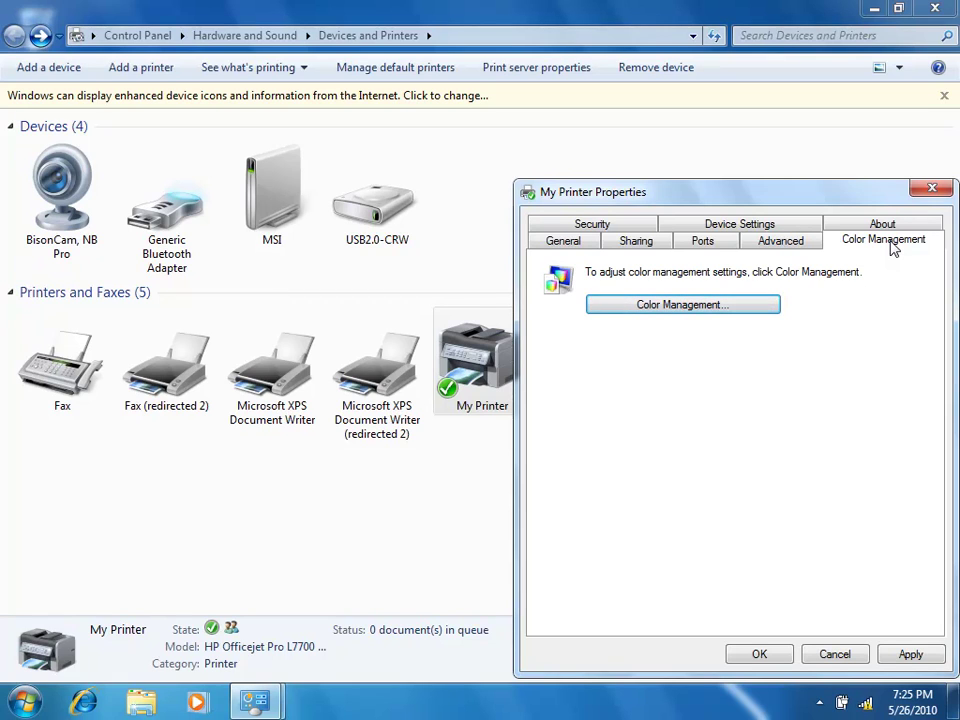
{"action": "left_click", "coordinate": [706, 310]}
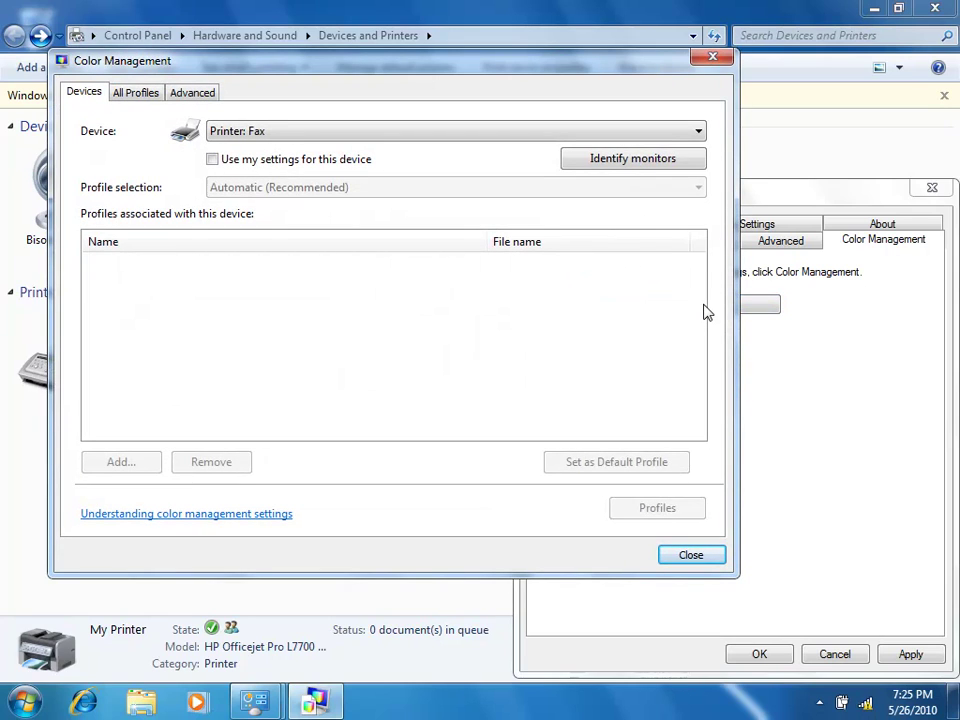
{"action": "left_click", "coordinate": [691, 558]}
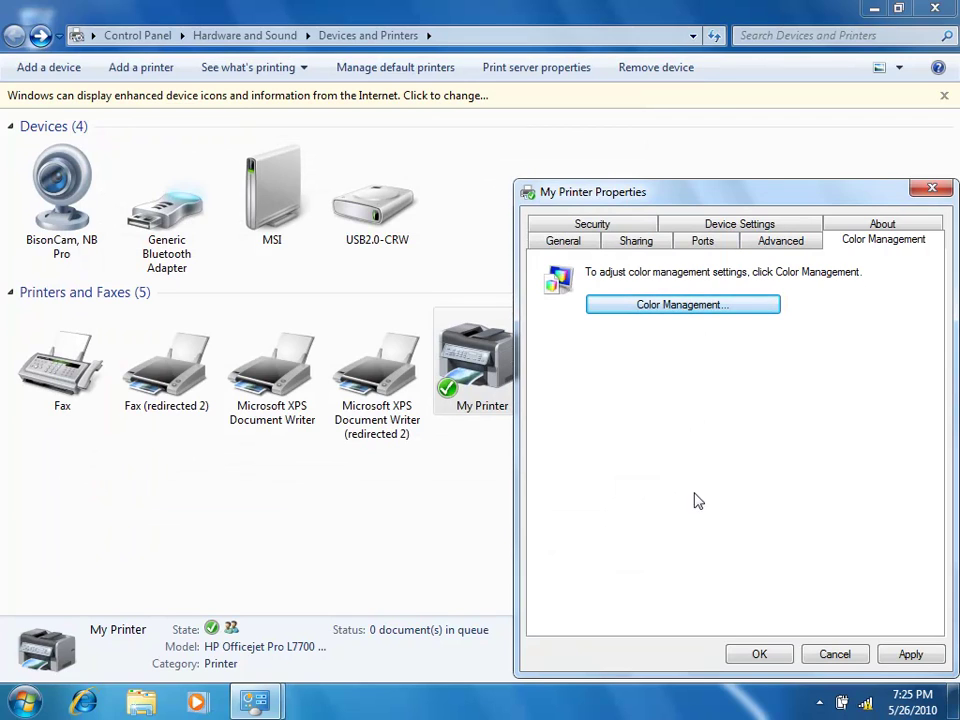
- Examine the permissions of Everyone, CREATOR OWNER and Administrators in My Printer's security settings
{"action": "left_click", "coordinate": [645, 228]}
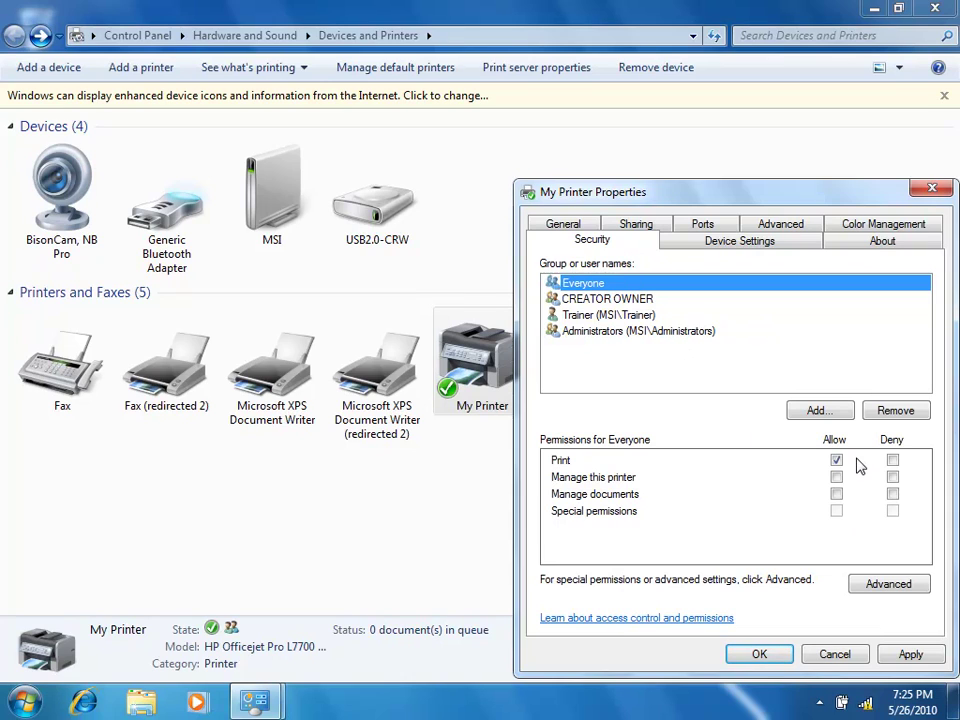
{"action": "left_click", "coordinate": [691, 300]}
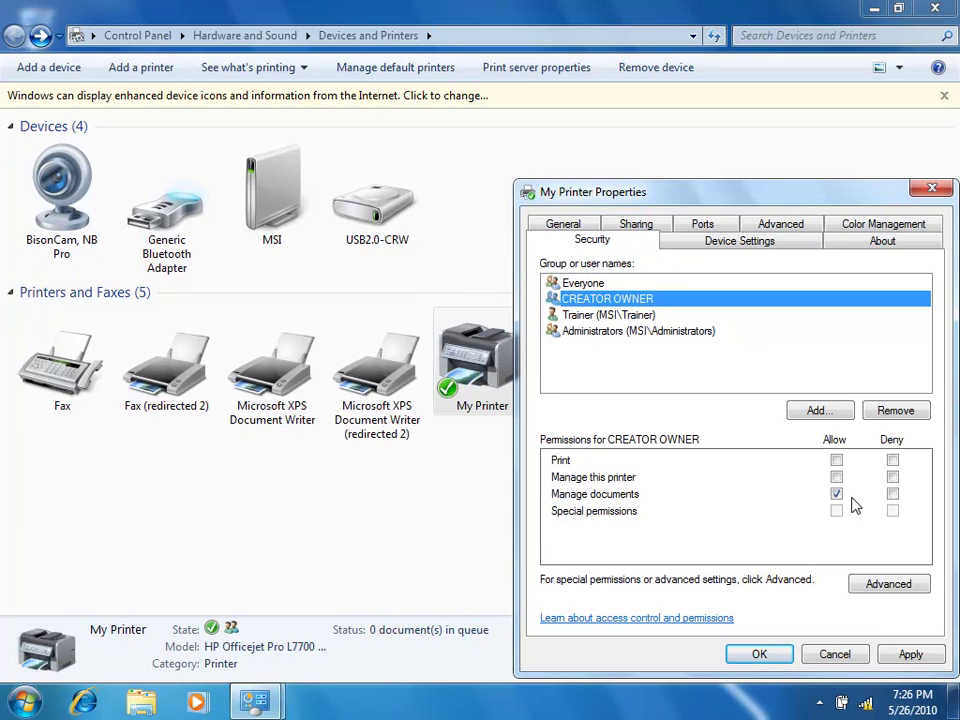
{"action": "left_click", "coordinate": [826, 286]}
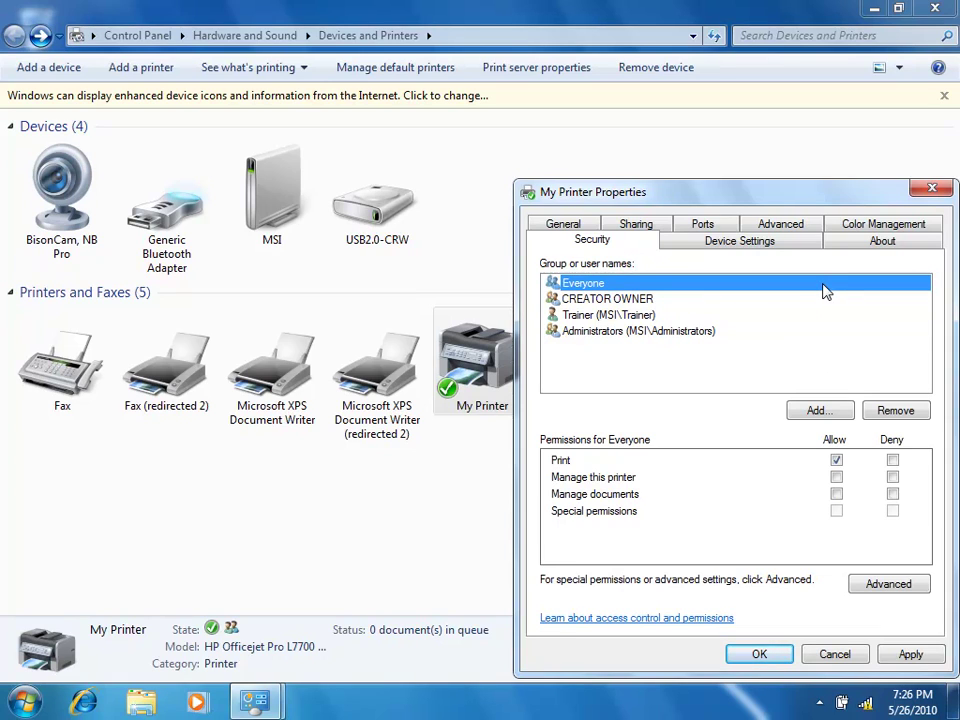
{"action": "left_click", "coordinate": [816, 340]}
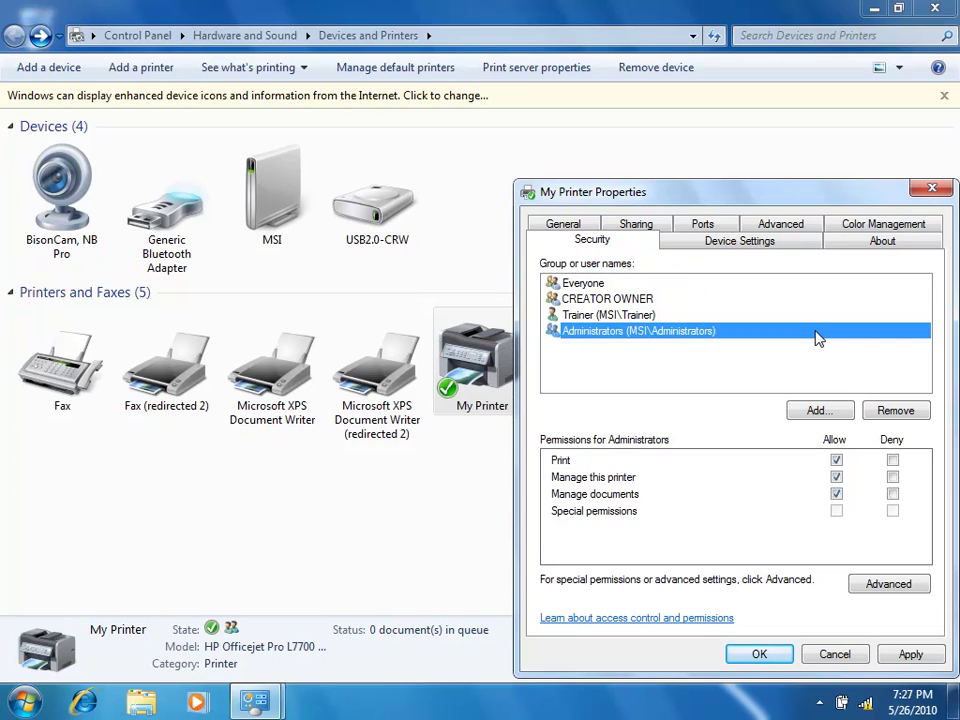
{"action": "left_click", "coordinate": [815, 288]}
{"action": "left_click", "coordinate": [836, 461]}
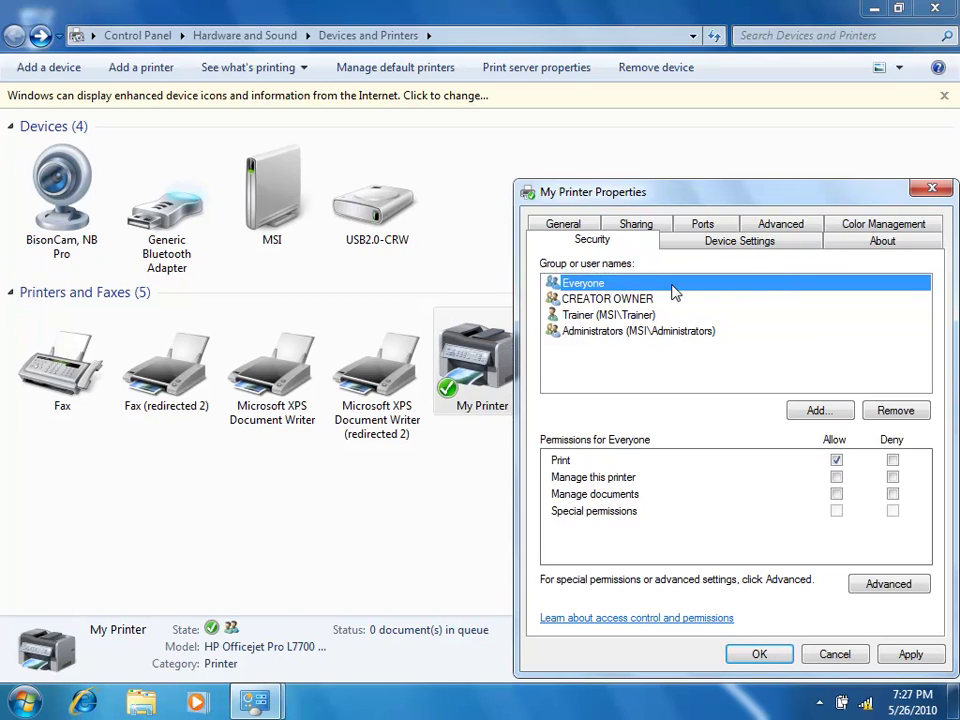
{"action": "left_click", "coordinate": [898, 411]}
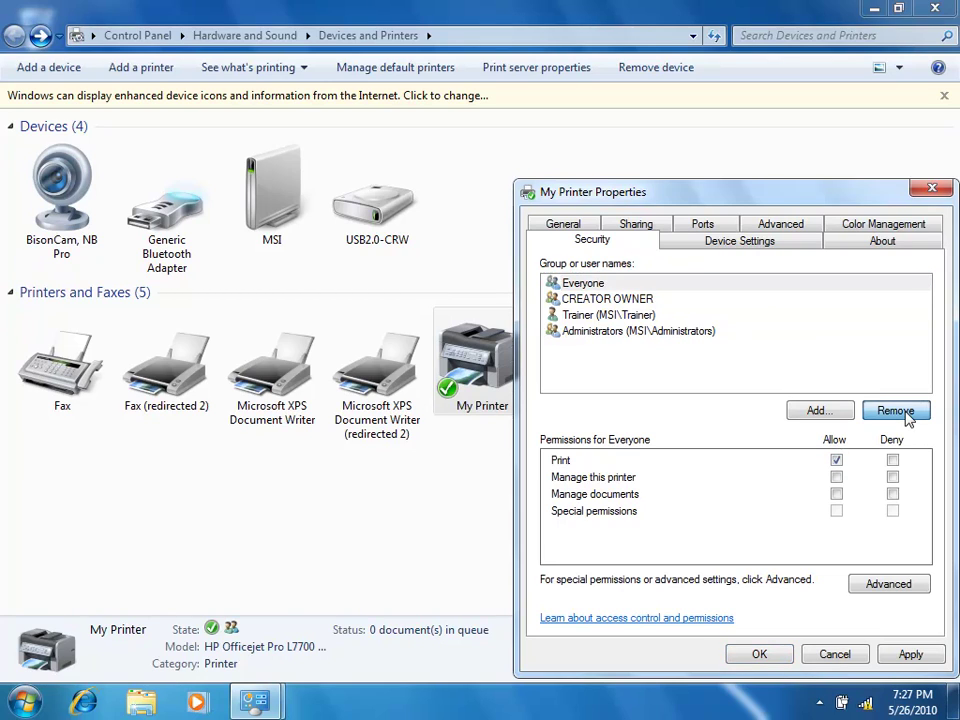
{"action": "left_click", "coordinate": [770, 247]}
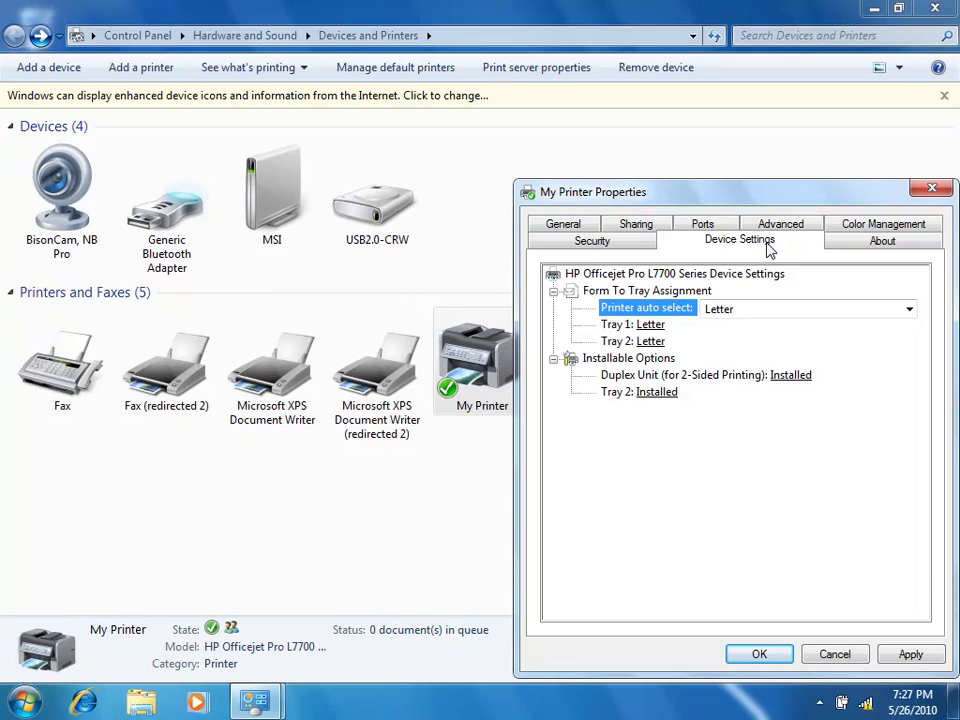
{"action": "left_click", "coordinate": [902, 250]}
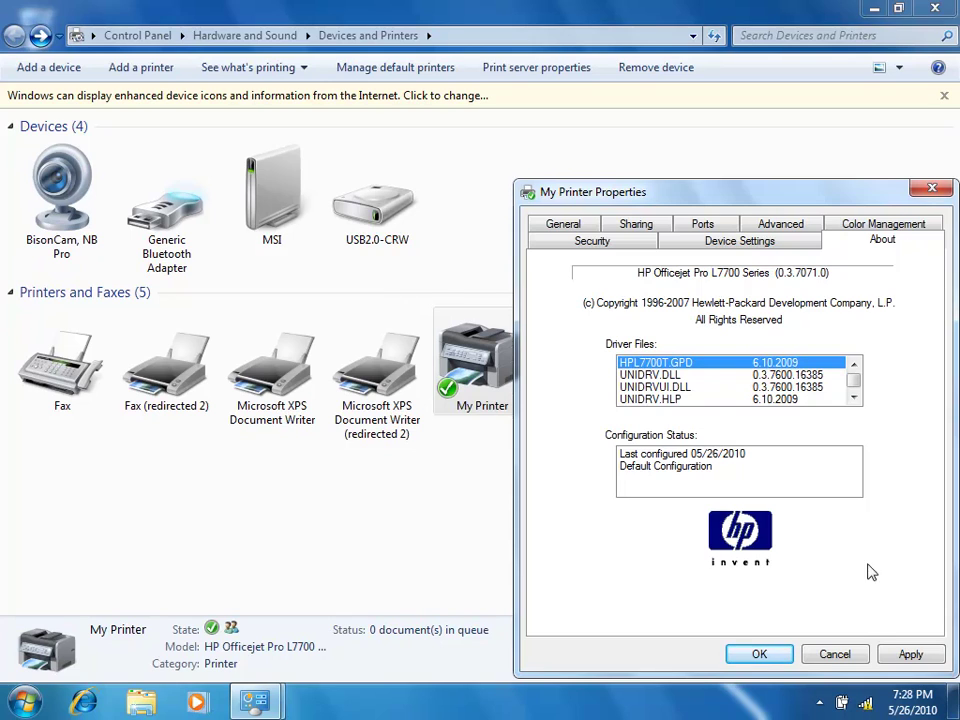
{"action": "left_click", "coordinate": [838, 656]}
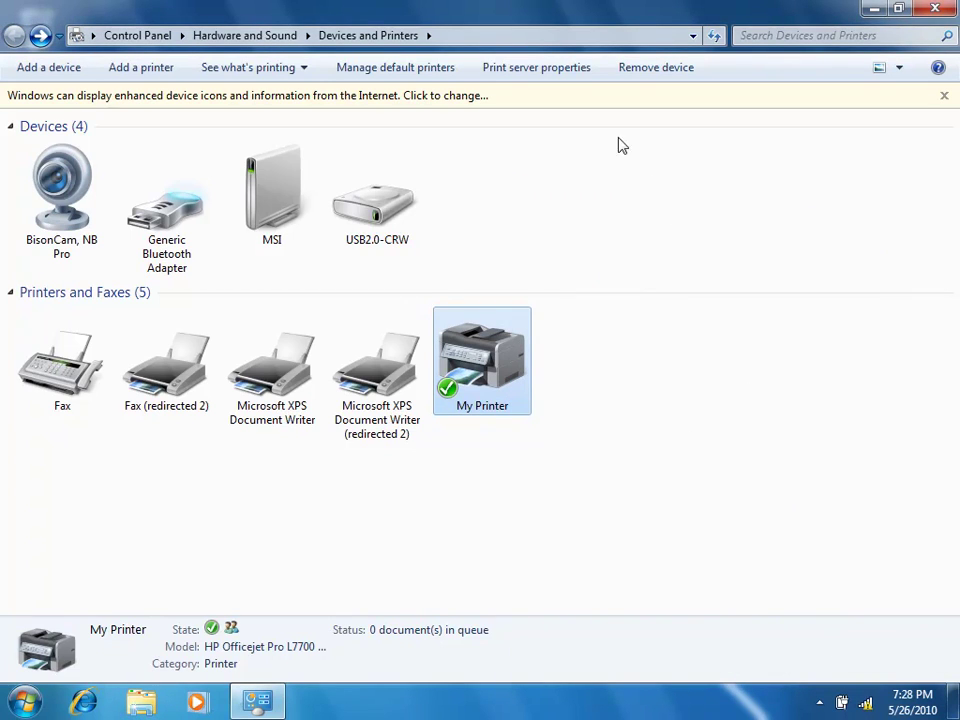
- Open the print server properties, browse the existing forms, and create and save a new form named My Form
{"action": "left_click", "coordinate": [543, 90]}
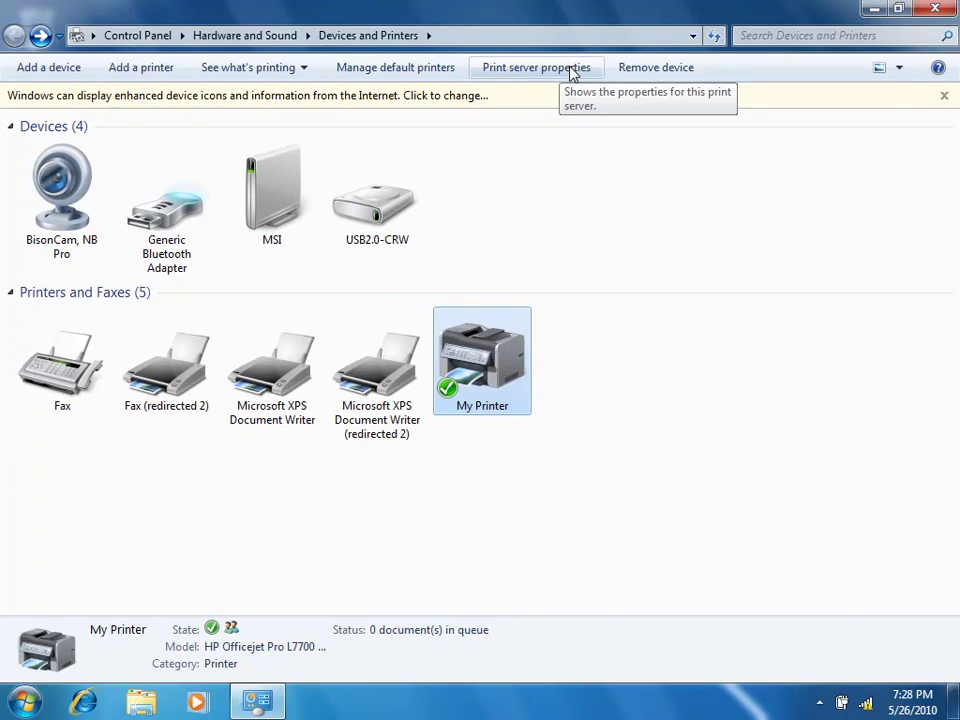
{"action": "left_click", "coordinate": [572, 72]}
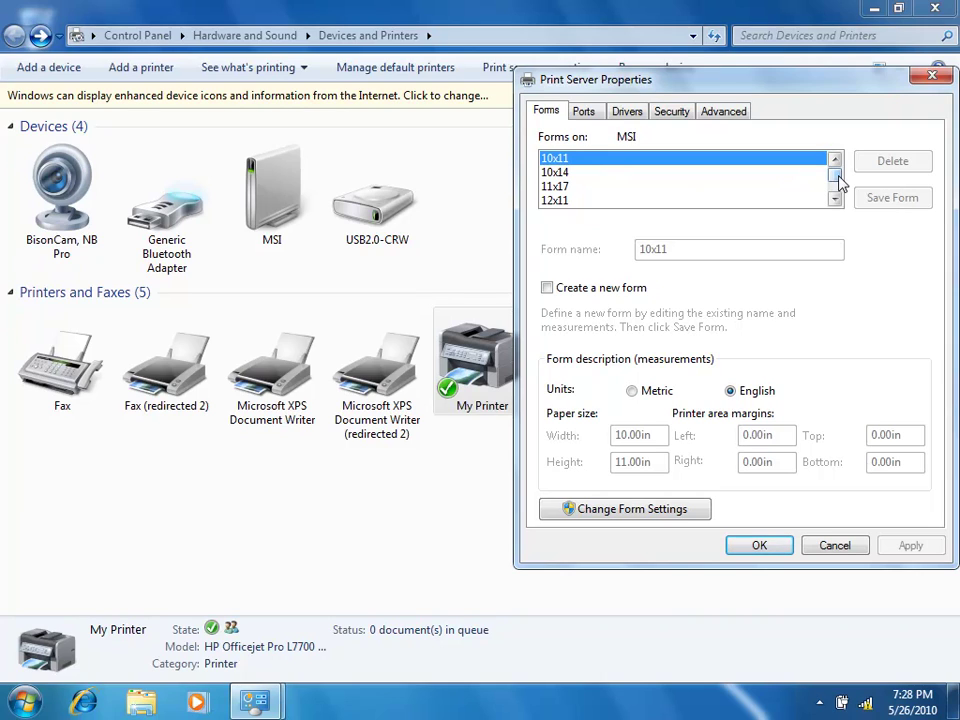
{"action": "left_click_drag", "start_coordinate": [840, 180], "coordinate": [840, 193]}
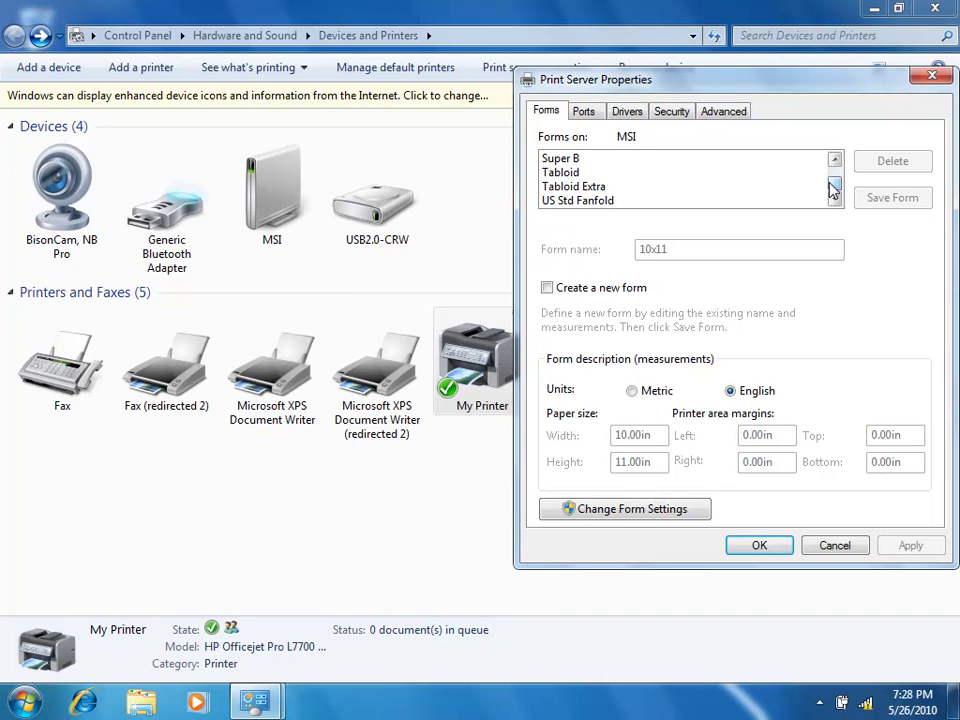
{"action": "left_click", "coordinate": [594, 292]}
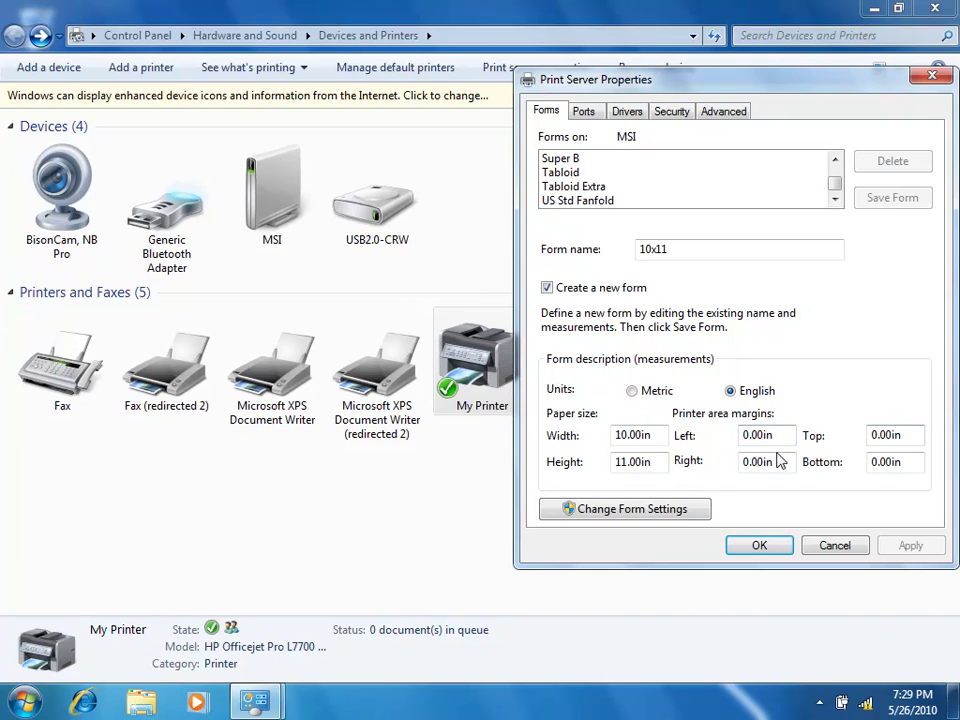
{"action": "double_click", "coordinate": [741, 252]}
{"action": "type", "text": "My Form"}
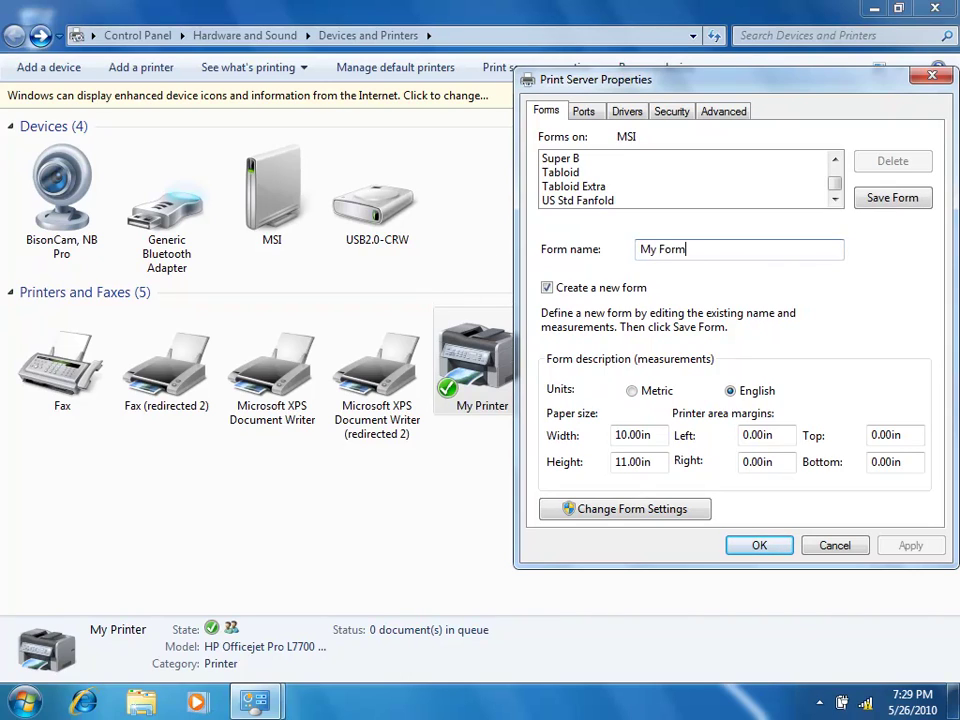
{"action": "left_click", "coordinate": [893, 199]}
- Review the print server's ports, drivers and security permissions, and unlock its advanced settings, including the spool folder, for editing
{"action": "left_click", "coordinate": [584, 111]}
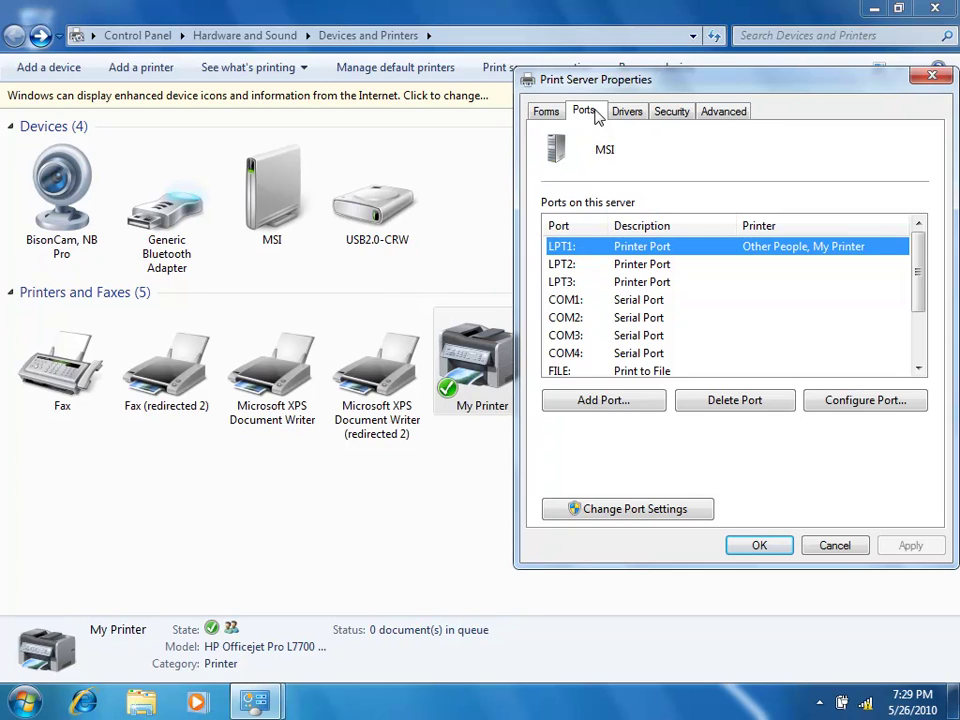
{"action": "left_click", "coordinate": [628, 112]}
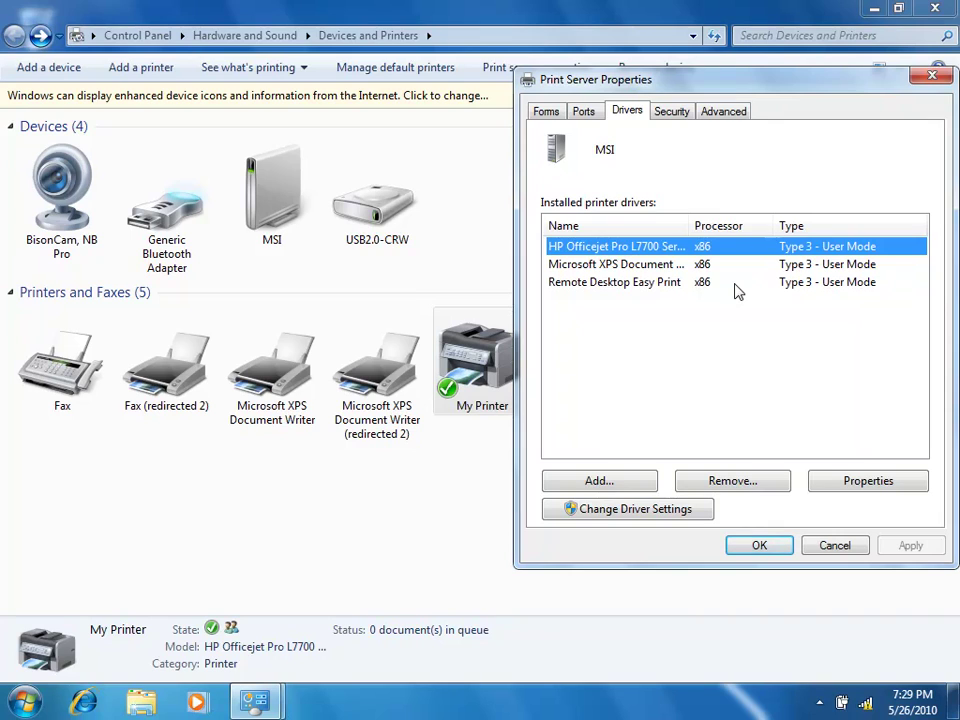
{"action": "left_click", "coordinate": [672, 111]}
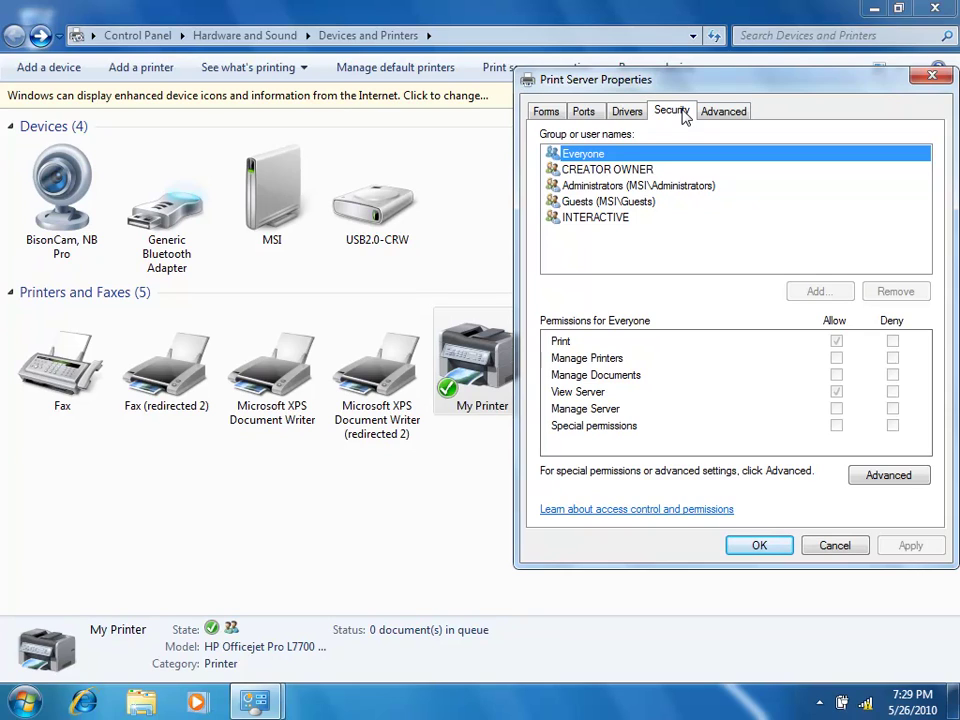
{"action": "left_click", "coordinate": [729, 114]}
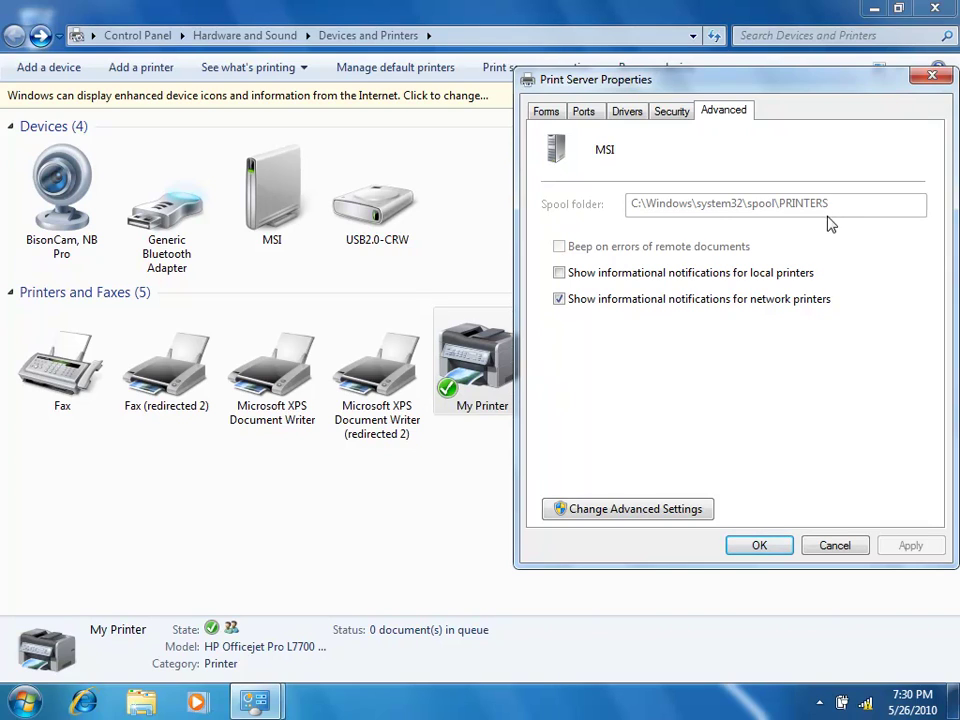
{"action": "left_click", "coordinate": [670, 512]}
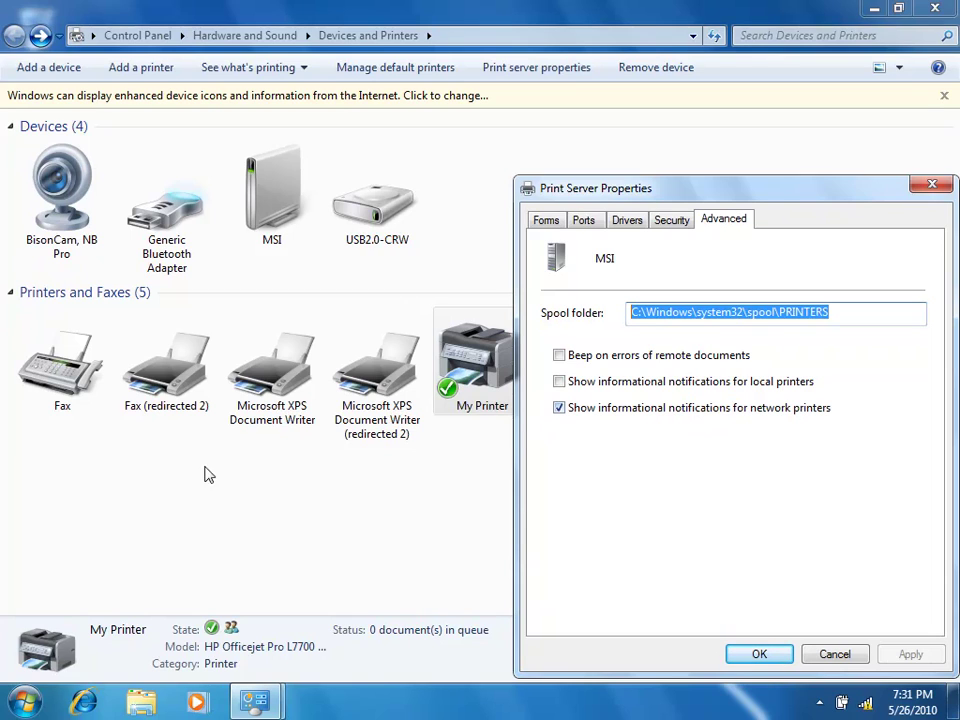
- Open WordPad and print its blank document to My Printer with the default print settings
{"action": "left_click", "coordinate": [30, 705]}
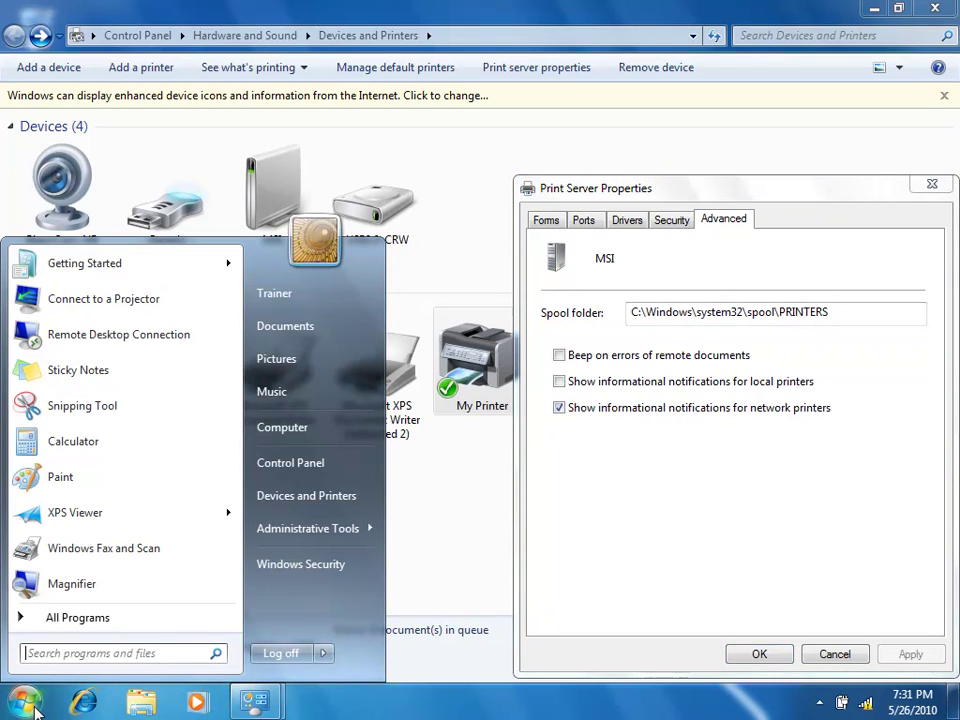
{"action": "type", "text": "word"}
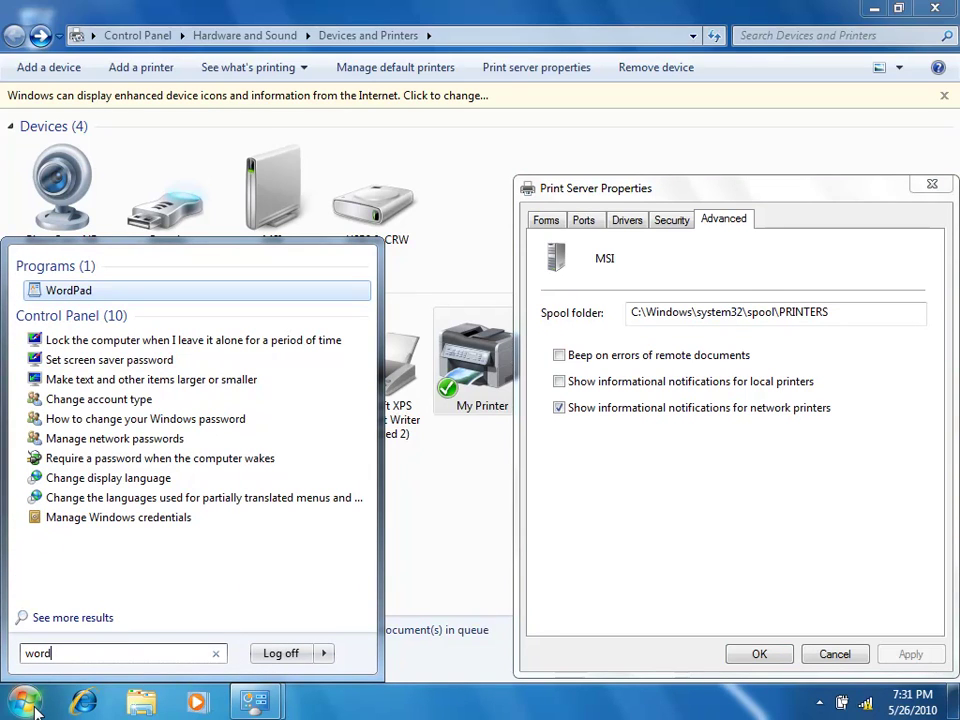
{"action": "left_click", "coordinate": [70, 291]}
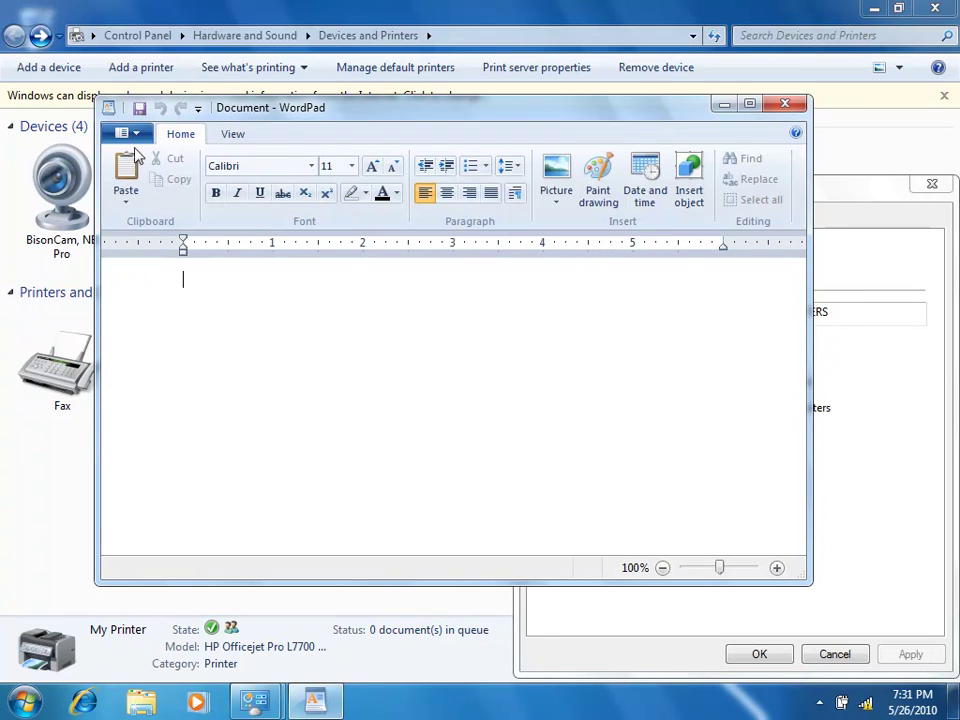
{"action": "left_click", "coordinate": [132, 134]}
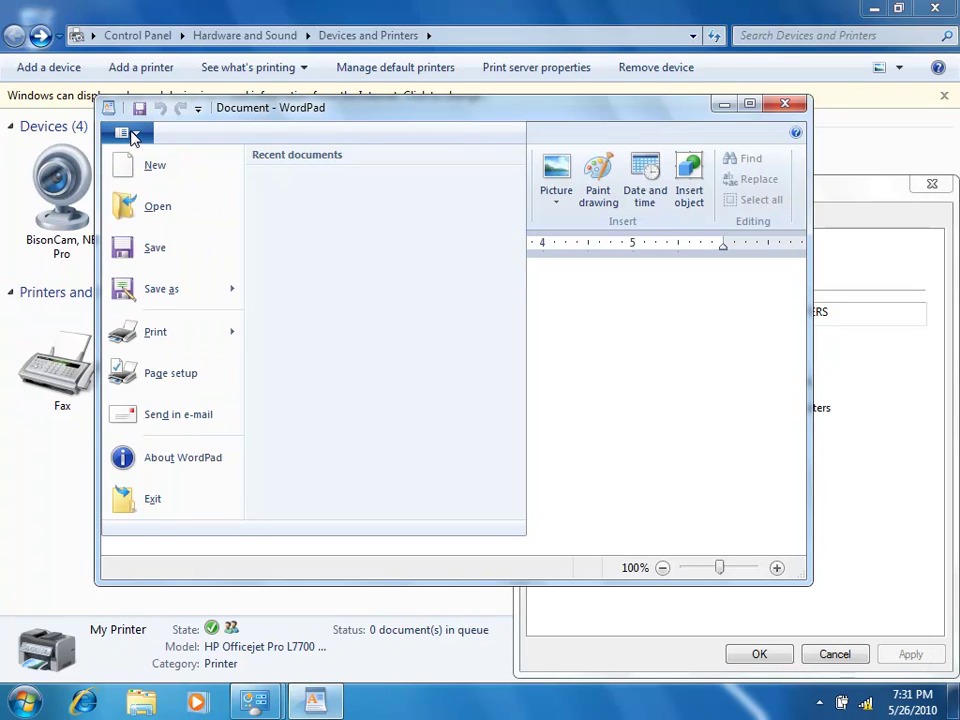
{"action": "left_click", "coordinate": [155, 333]}
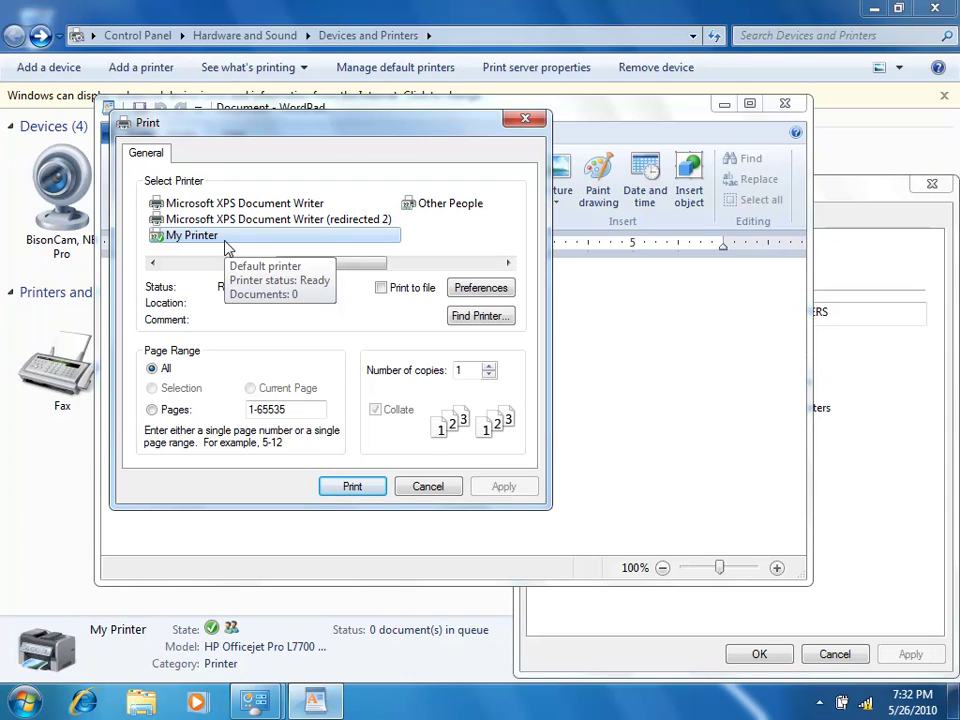
{"action": "left_click", "coordinate": [358, 487]}
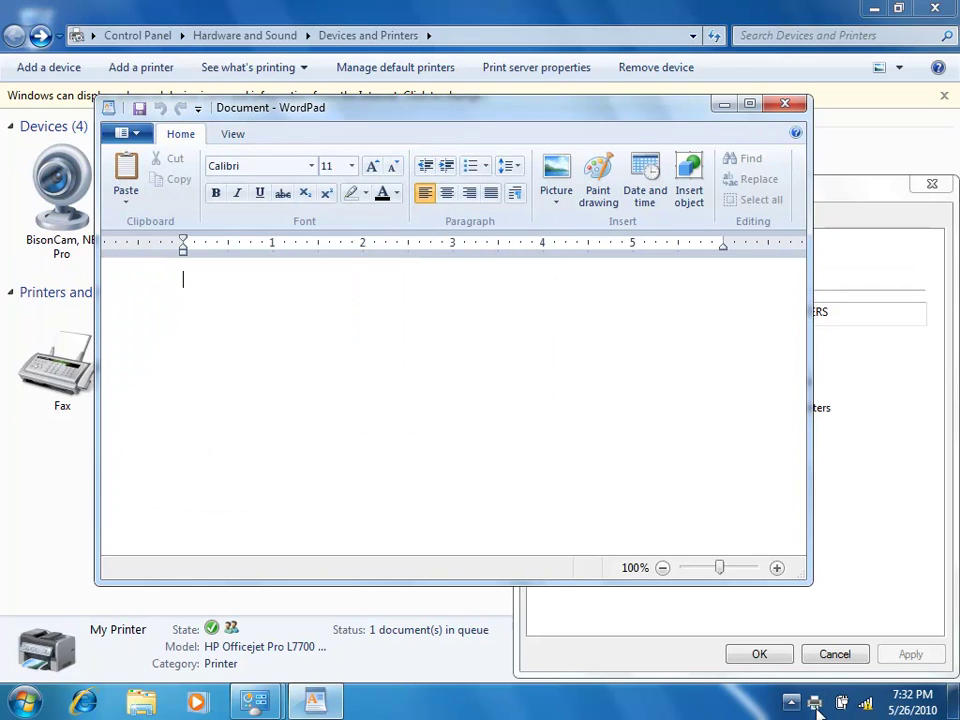
- Open My Printer's print queue, enlarge its window, and widen the Status column to show the full text
{"action": "mouse_move", "coordinate": [816, 709]}
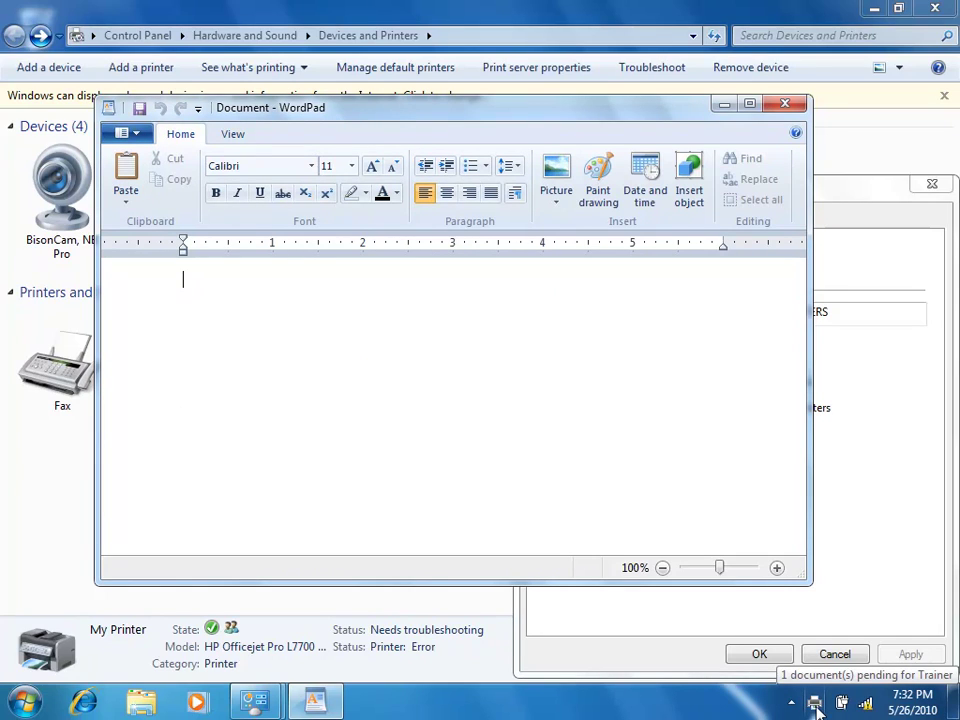
{"action": "double_click", "coordinate": [816, 705]}
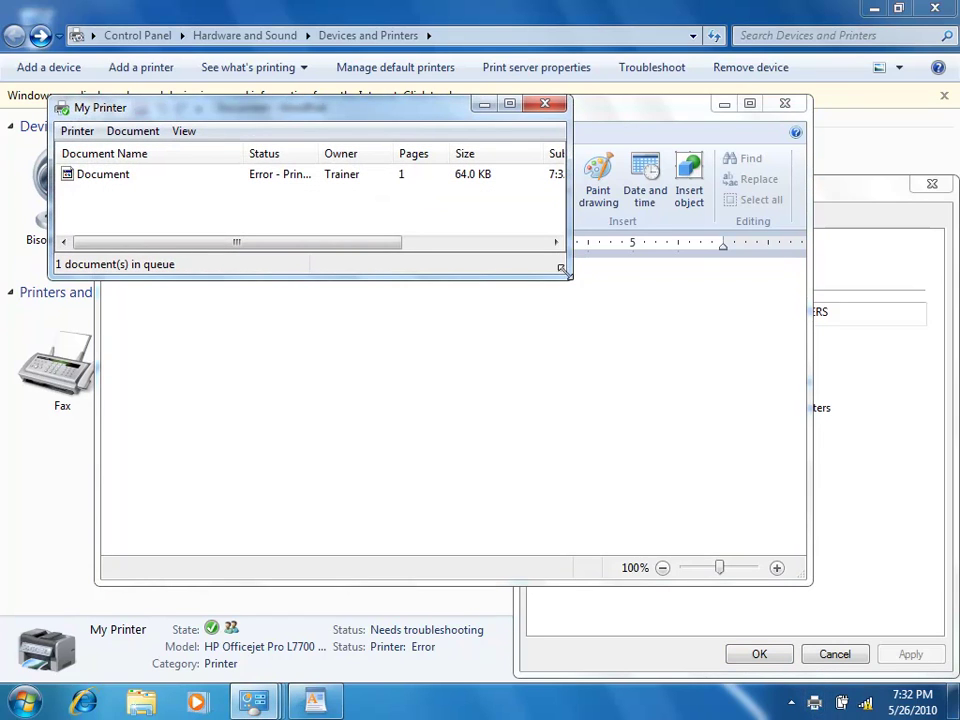
{"action": "left_click_drag", "start_coordinate": [567, 273], "coordinate": [882, 458]}
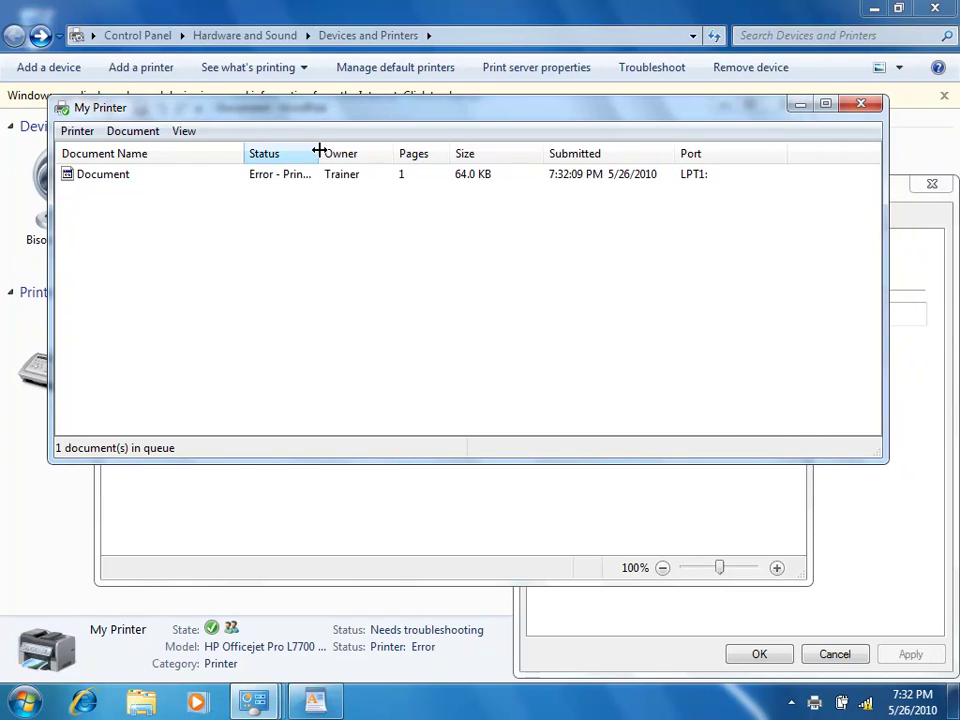
{"action": "left_click_drag", "start_coordinate": [318, 152], "coordinate": [389, 151]}
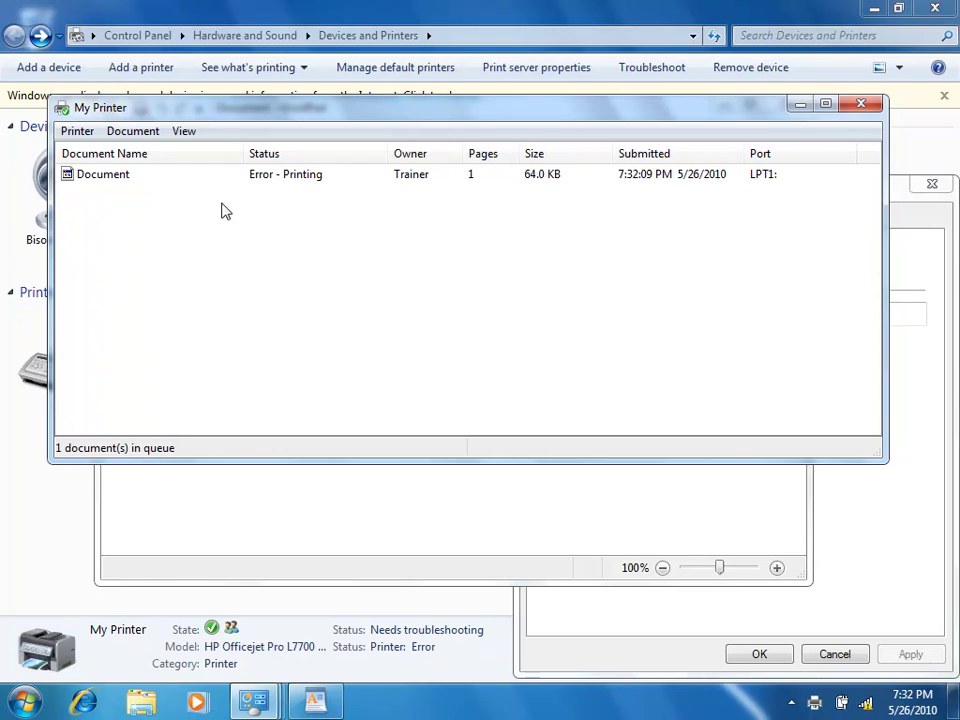
- In the queued document's general properties, try priority 55, lower it to 1, try a time-restricted schedule, and cancel
{"action": "right_click", "coordinate": [104, 178]}
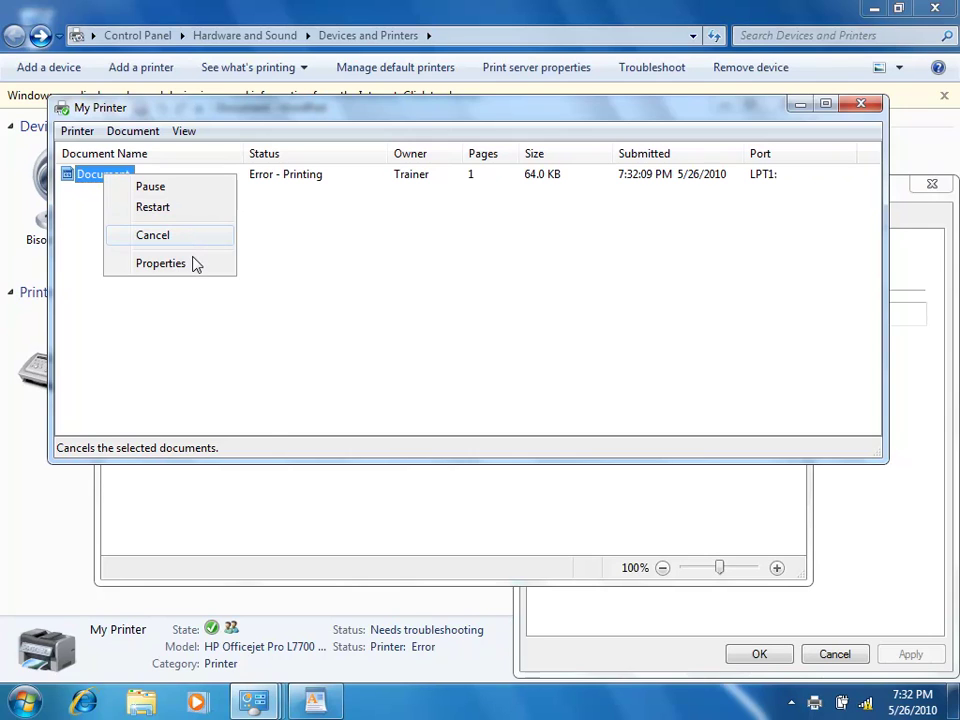
{"action": "left_click", "coordinate": [161, 263]}
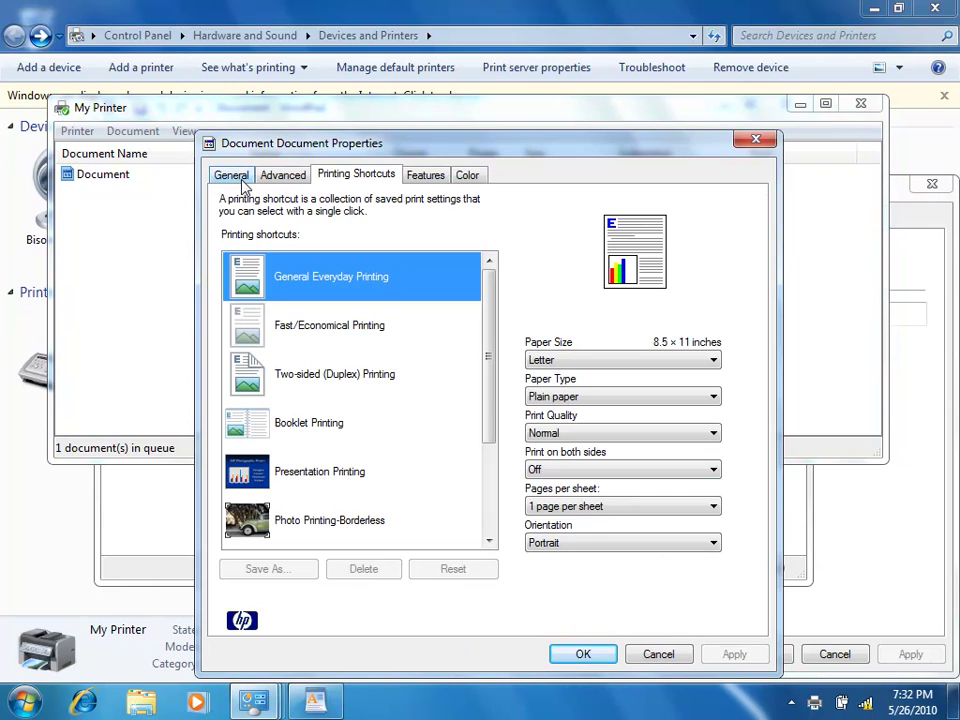
{"action": "left_click", "coordinate": [242, 183]}
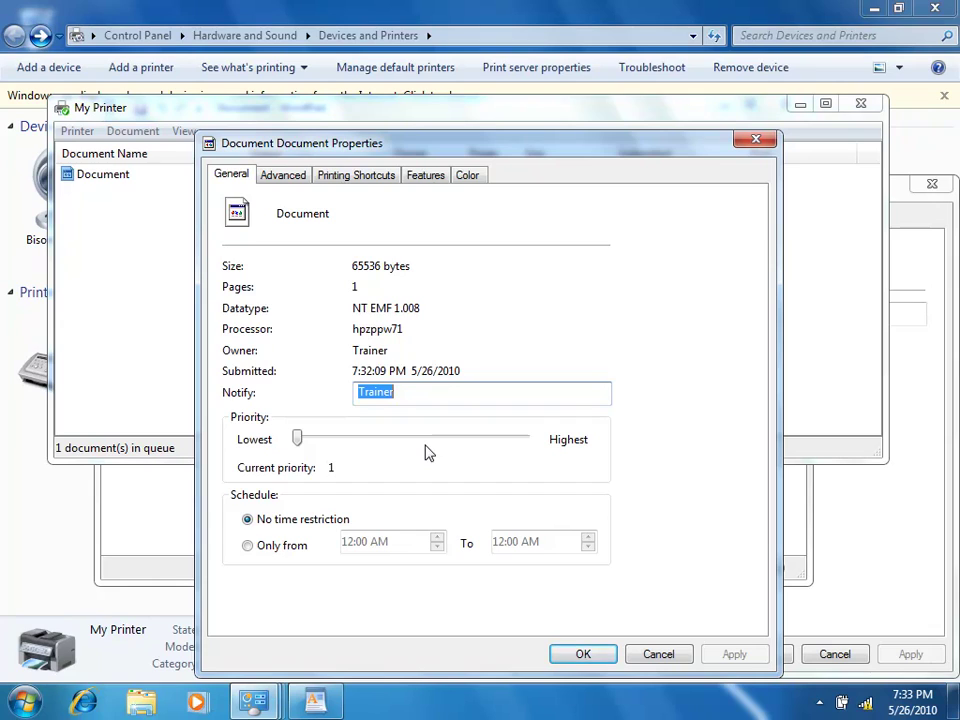
{"action": "left_click_drag", "start_coordinate": [296, 440], "coordinate": [423, 443]}
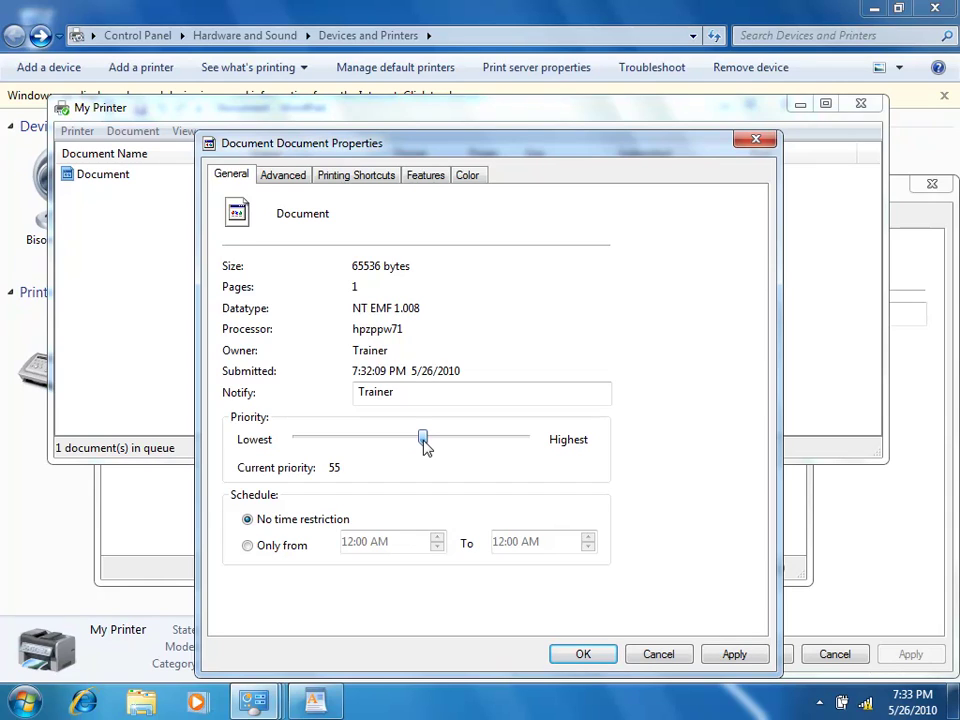
{"action": "left_click_drag", "start_coordinate": [425, 445], "coordinate": [272, 444]}
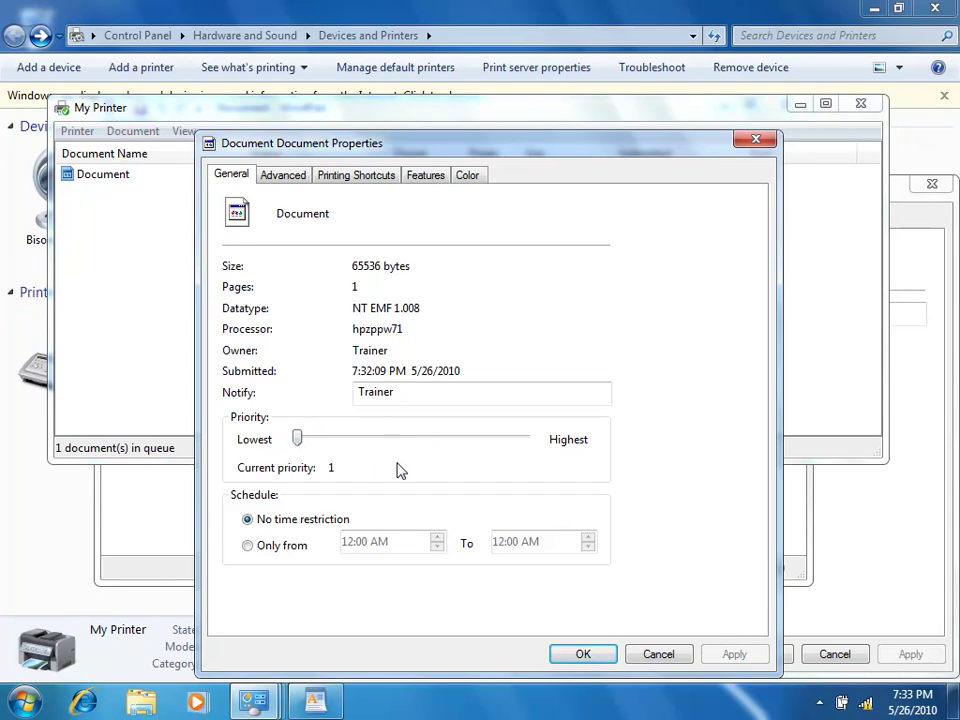
{"action": "left_click", "coordinate": [280, 547]}
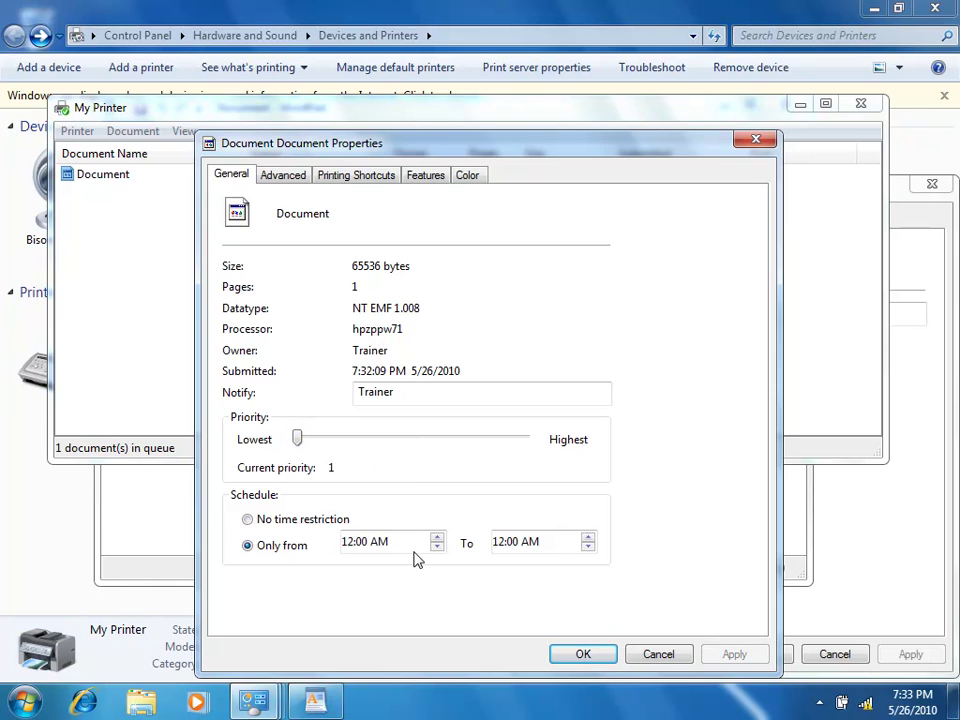
{"action": "left_click", "coordinate": [652, 656]}
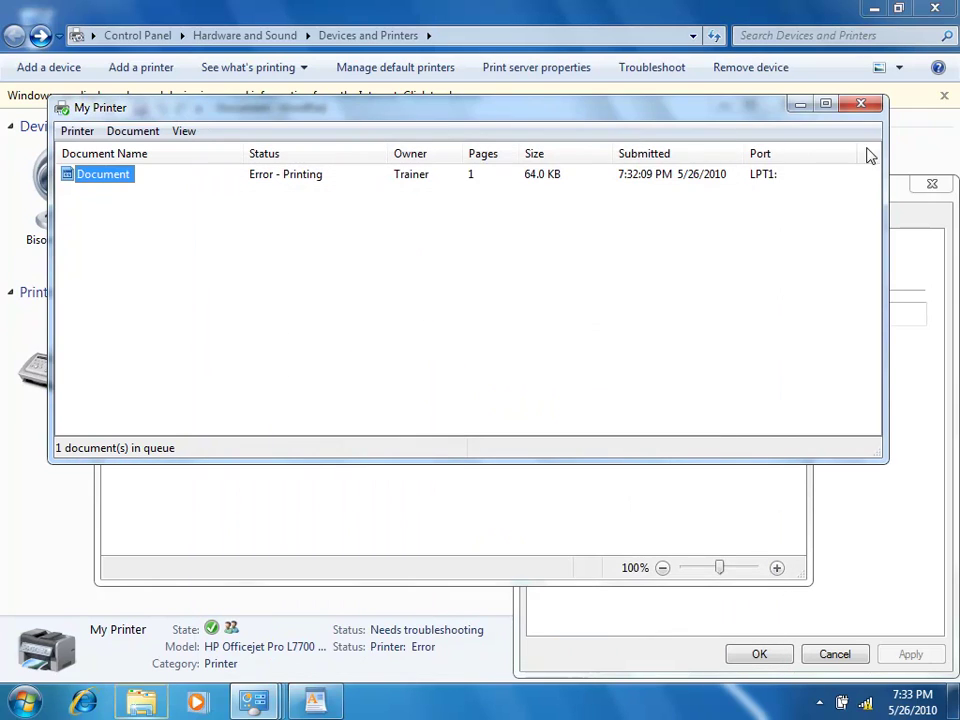
- Close the print queue and WordPad, and cancel out of the print server properties
{"action": "left_click", "coordinate": [862, 104]}
{"action": "left_click", "coordinate": [792, 107]}
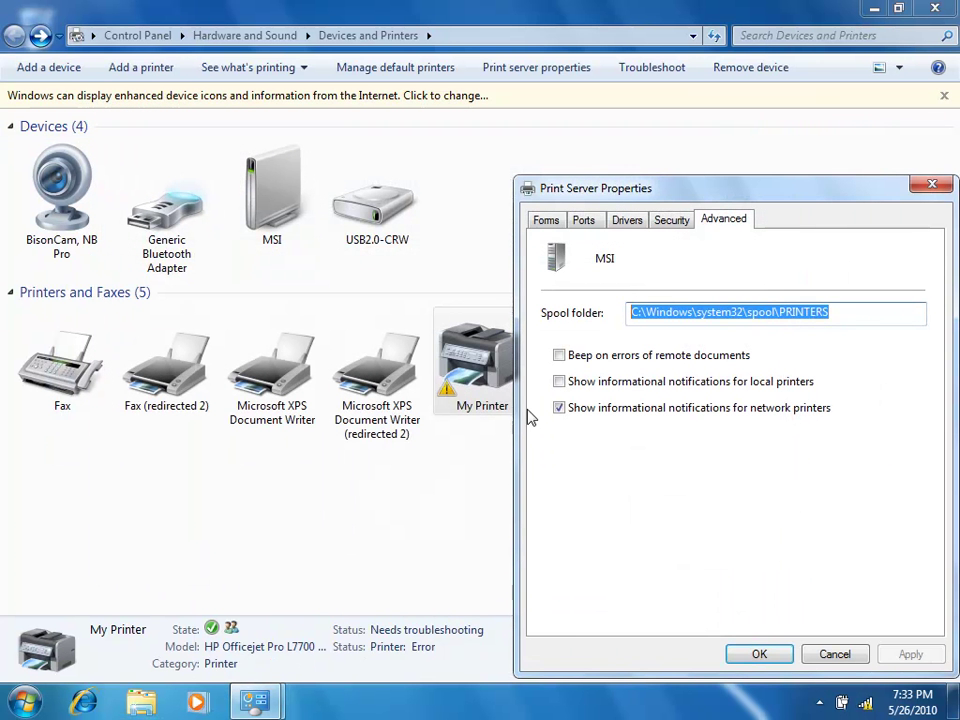
{"action": "left_click", "coordinate": [848, 657]}
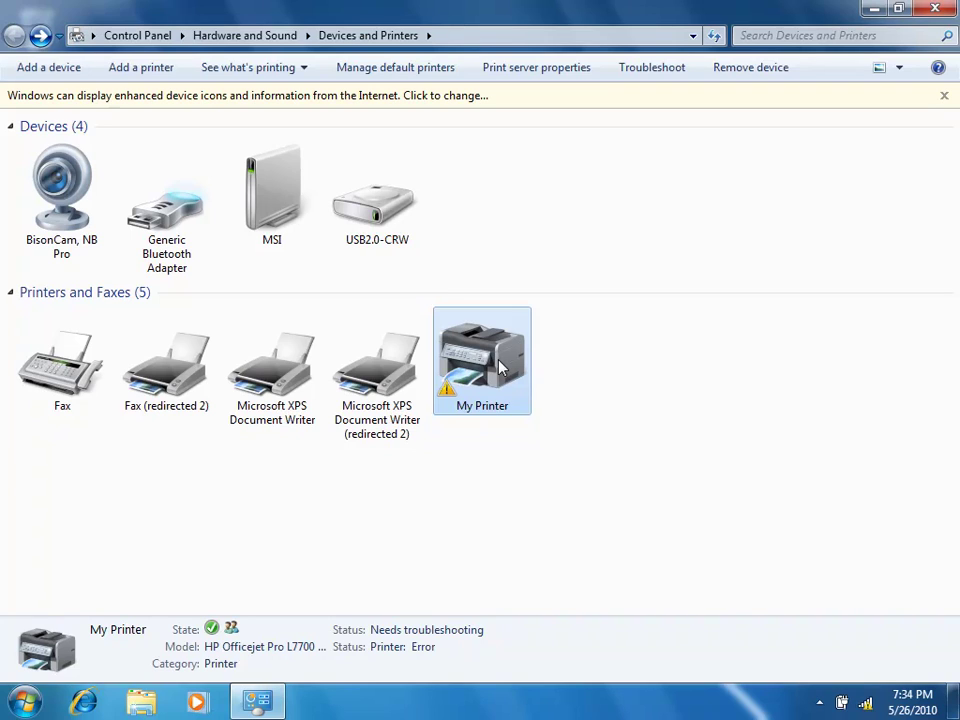
- In the default printer management settings, update the connected pfft network's default printer to My Printer
{"action": "left_click", "coordinate": [444, 72]}
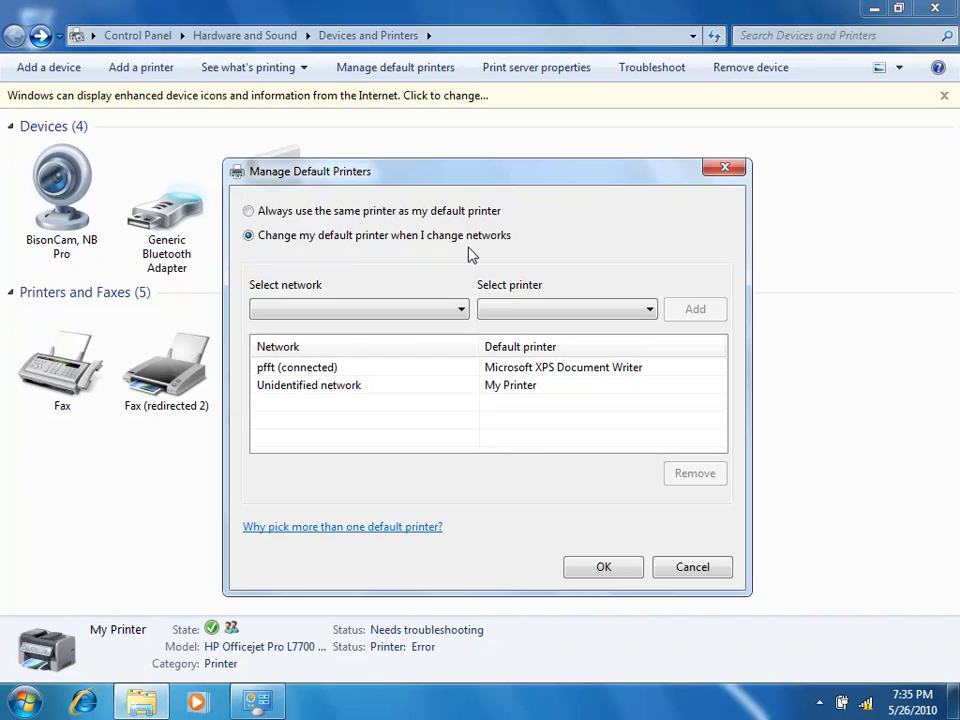
{"action": "left_click", "coordinate": [415, 319]}
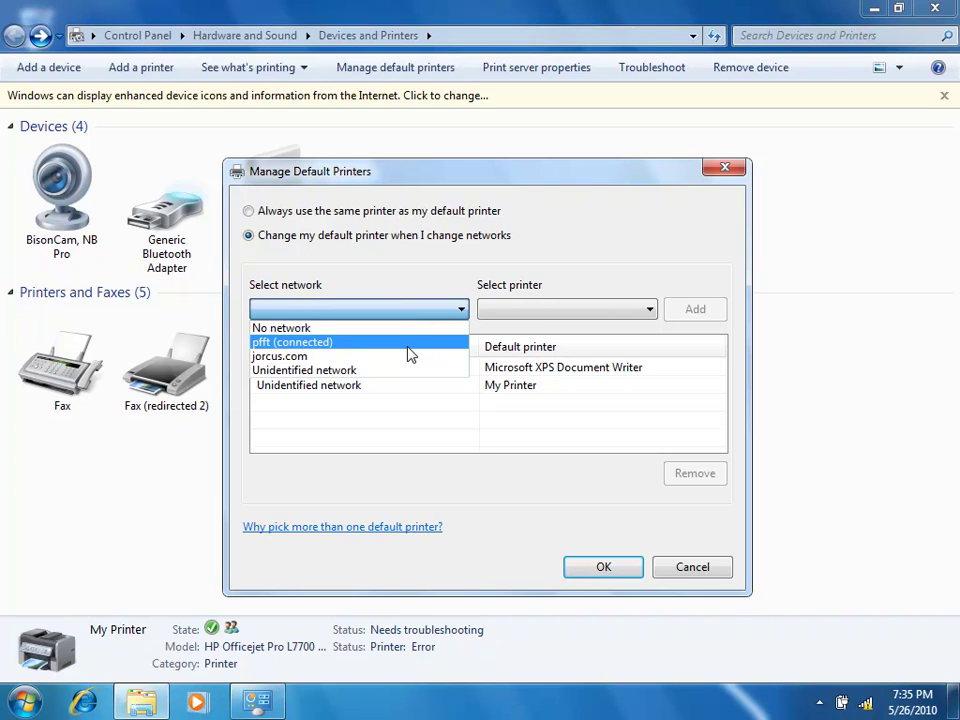
{"action": "left_click", "coordinate": [407, 347]}
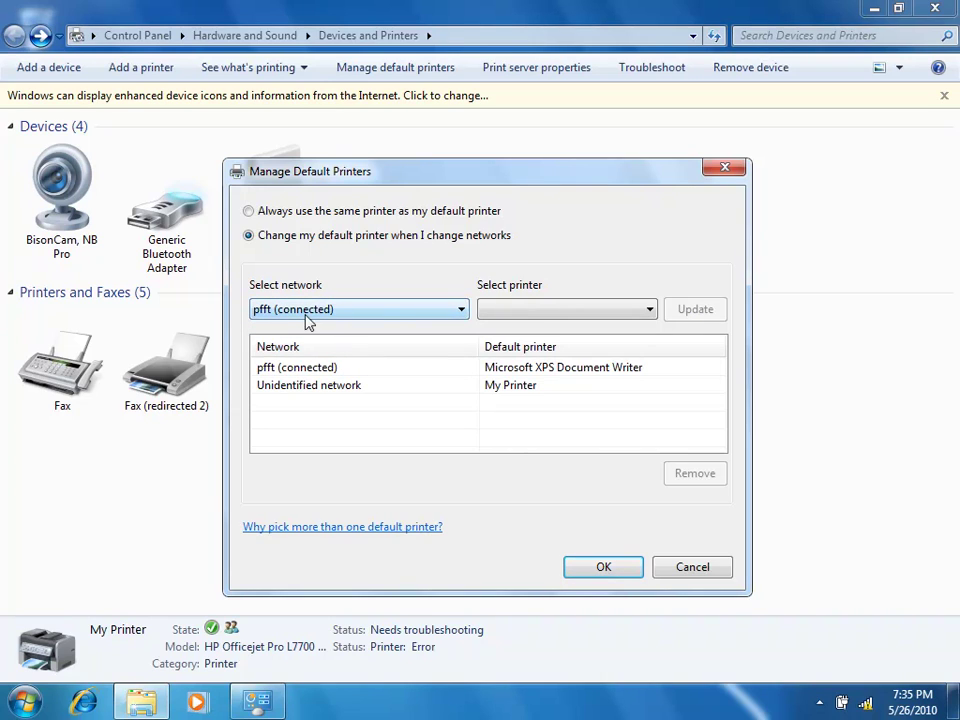
{"action": "left_click", "coordinate": [630, 317]}
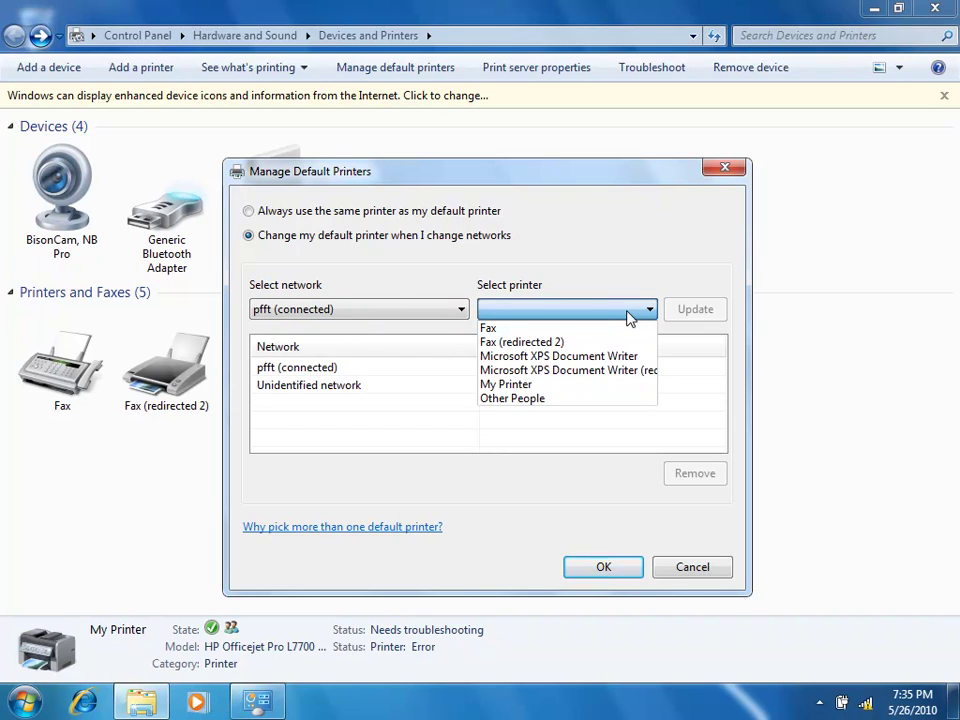
{"action": "left_click", "coordinate": [612, 386]}
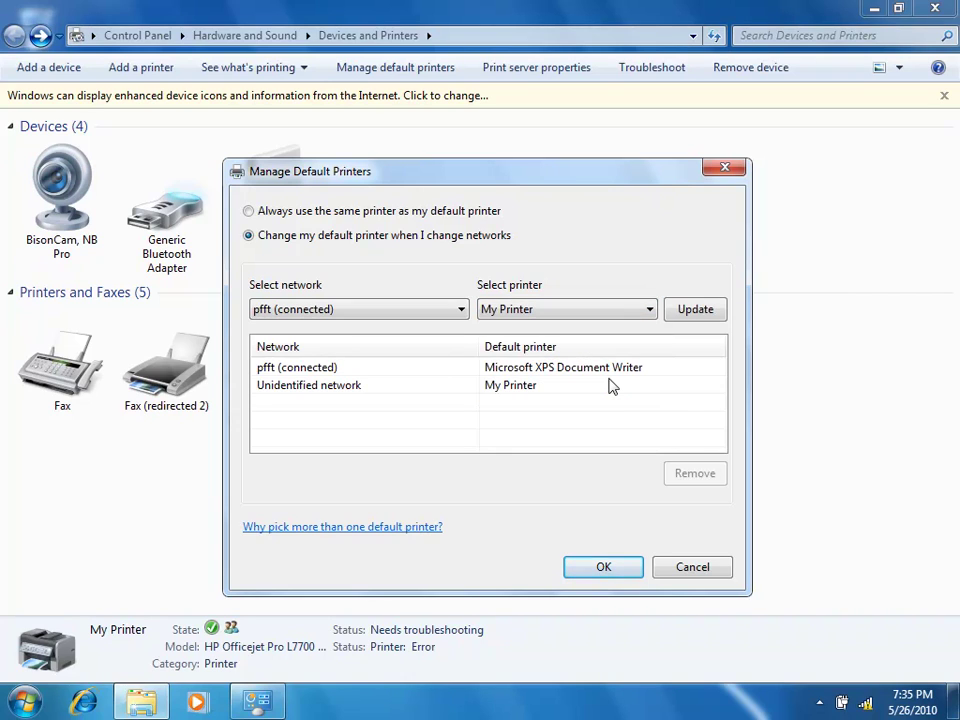
{"action": "left_click", "coordinate": [713, 313]}
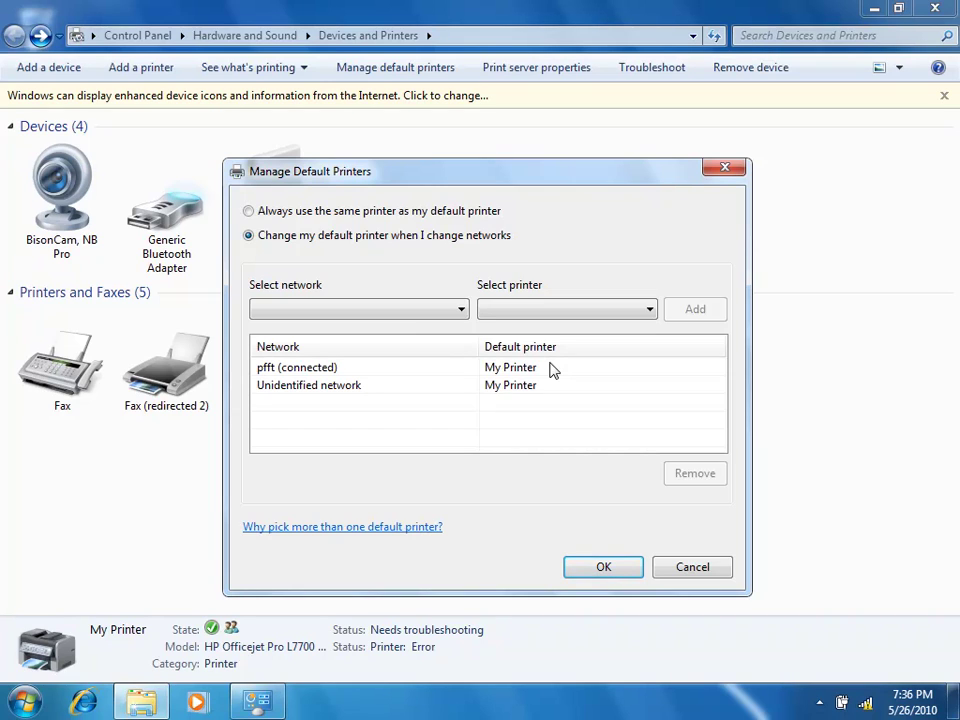
- Add Other People as the default printer for the jorcus.com network
{"action": "left_click", "coordinate": [425, 312]}
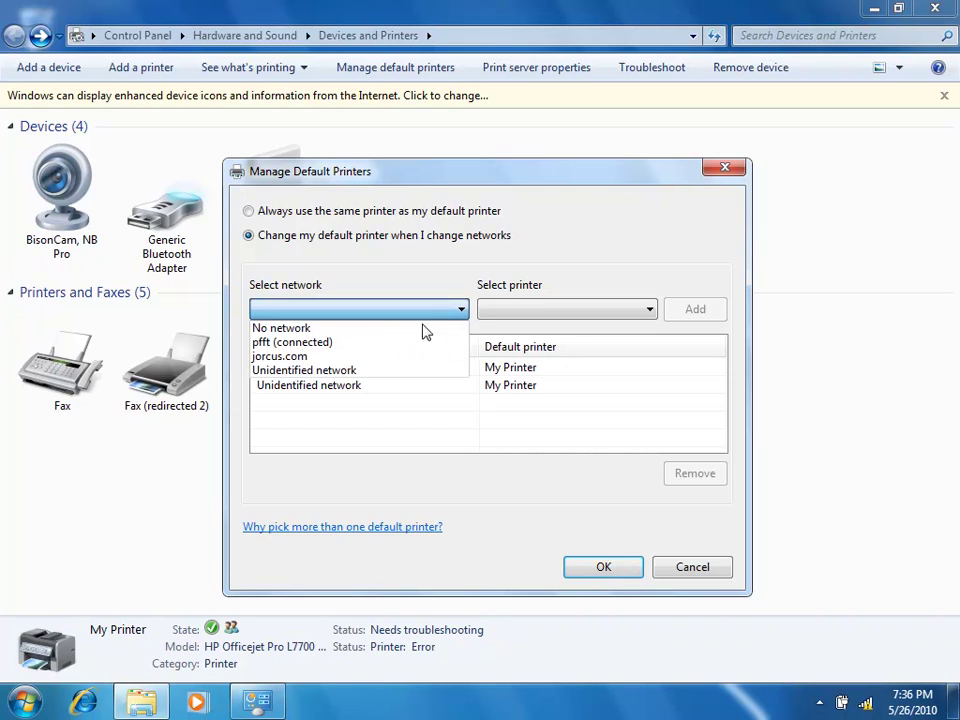
{"action": "left_click", "coordinate": [393, 358]}
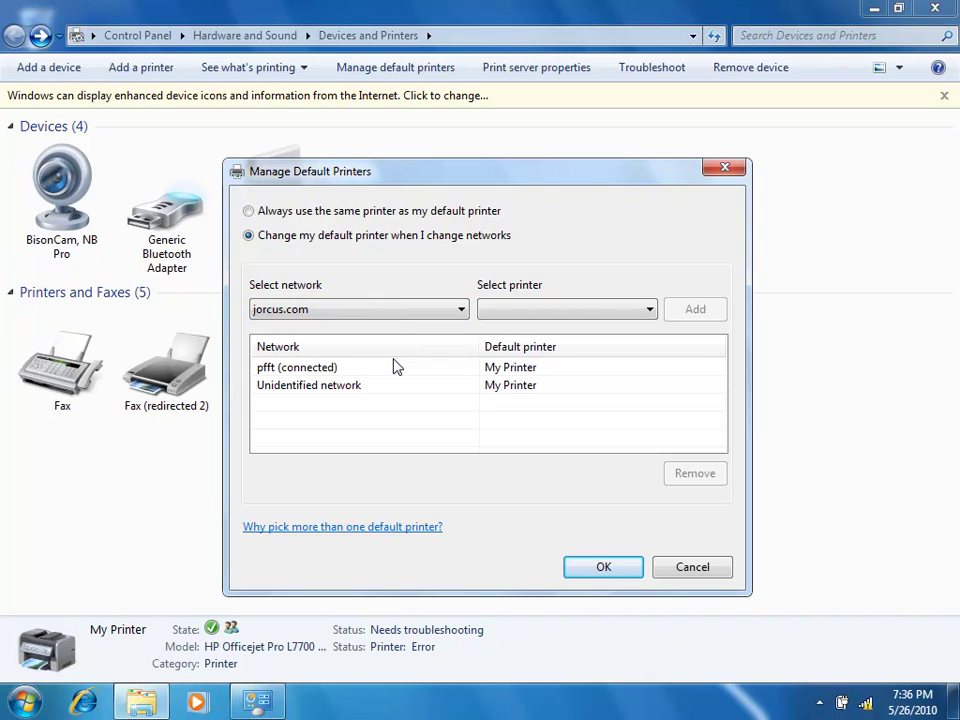
{"action": "left_click", "coordinate": [588, 311]}
{"action": "left_click", "coordinate": [575, 397]}
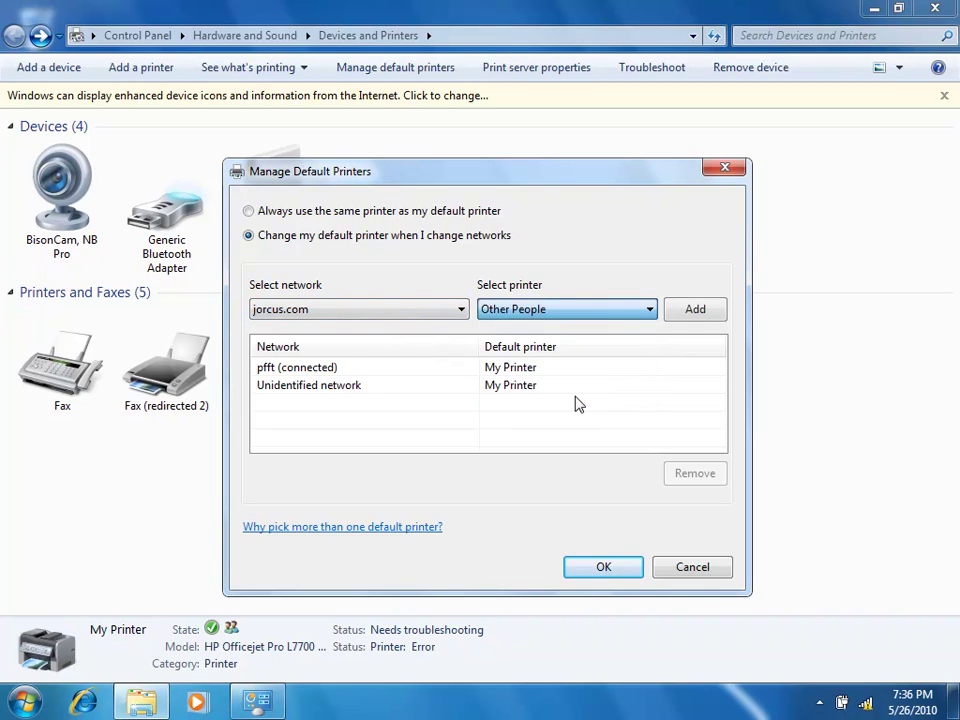
{"action": "left_click", "coordinate": [694, 310]}
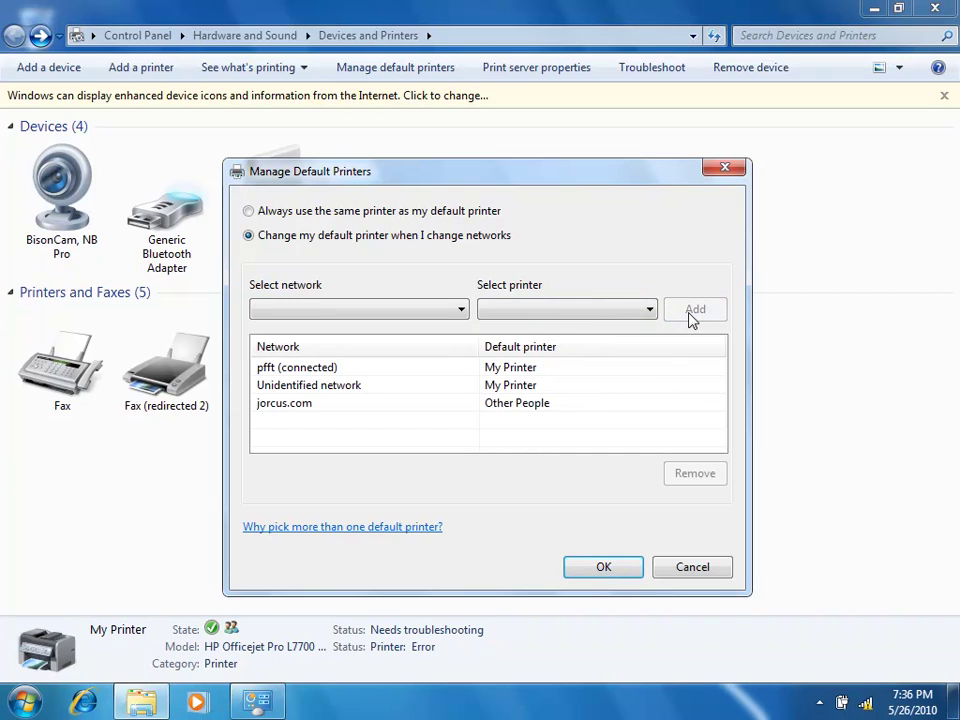